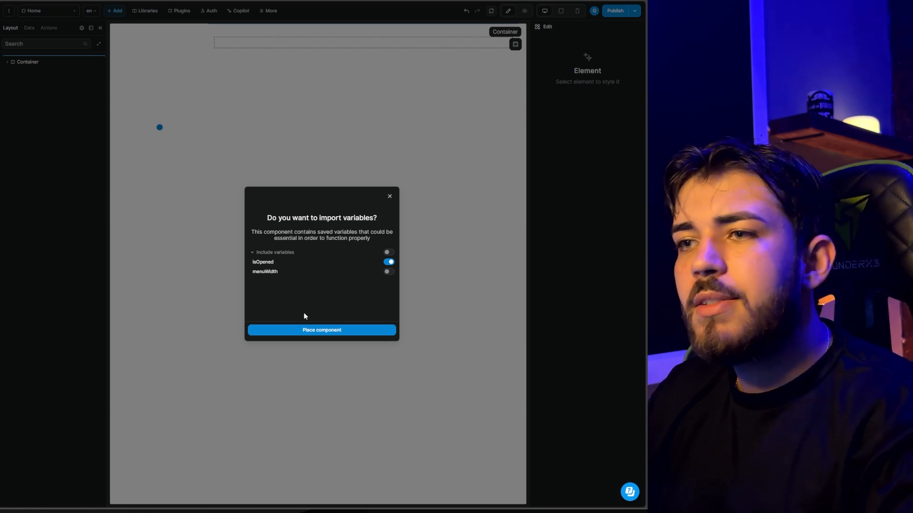
# Place the Sidemenu component with only the isOpened variable imported, and delete its second Links group containing Settings.
pyautogui.click(305, 334)
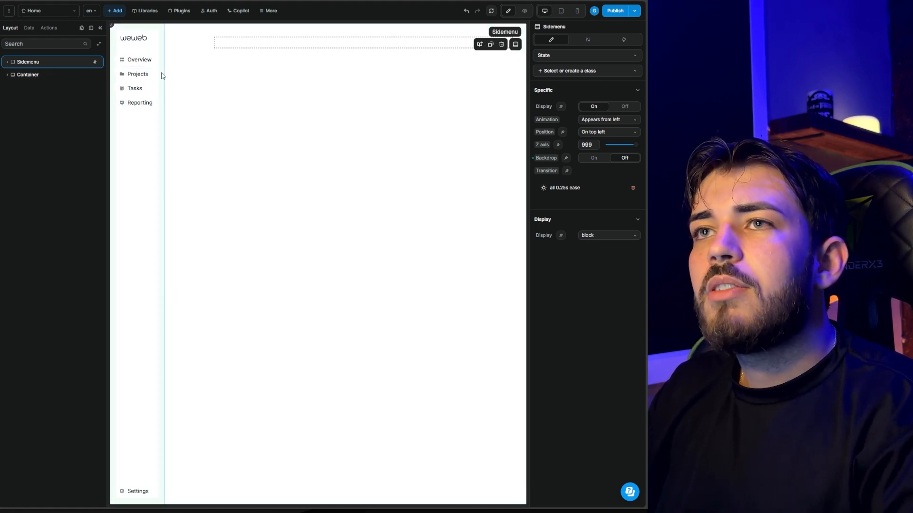
pyautogui.click(162, 78)
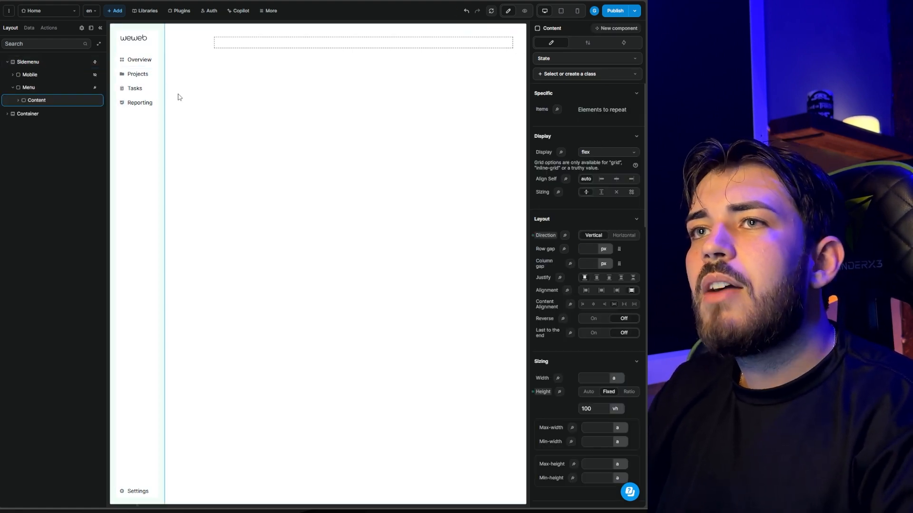
pyautogui.click(18, 100)
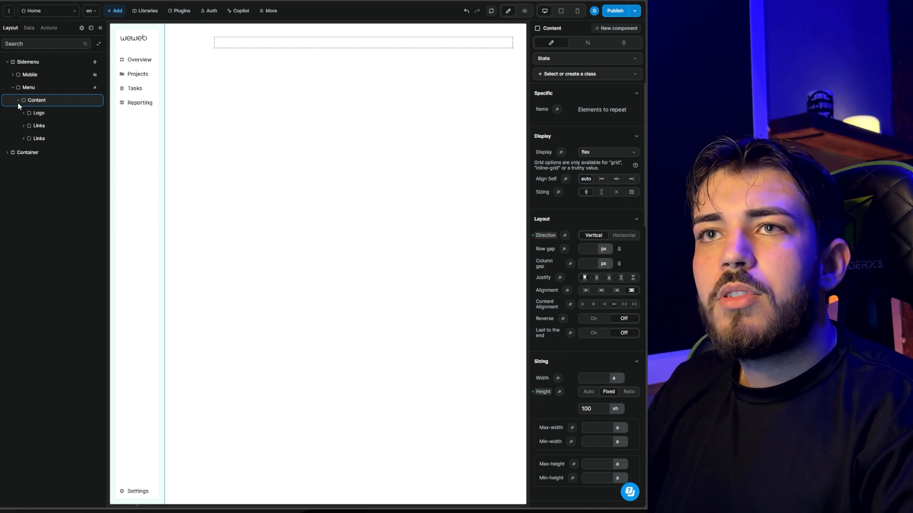
pyautogui.click(36, 138)
pyautogui.press('Delete')
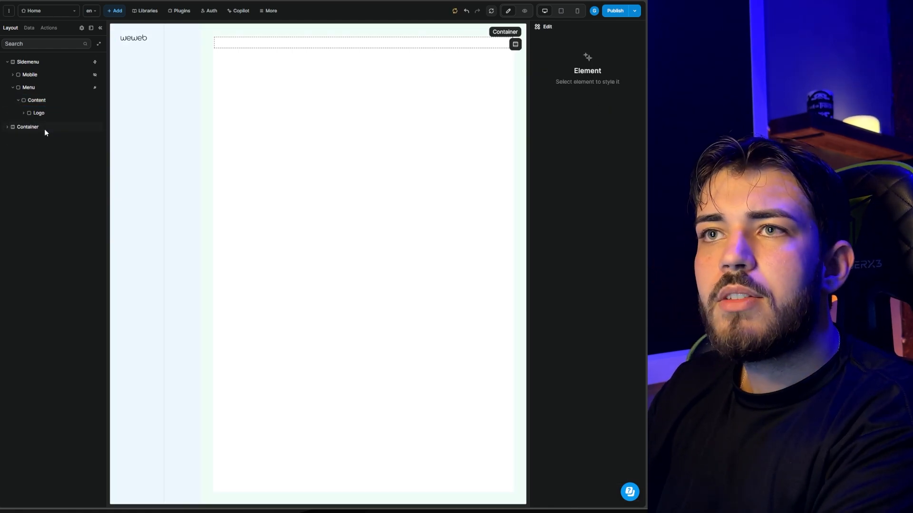
pyautogui.hotkey('ctrl', 'z')
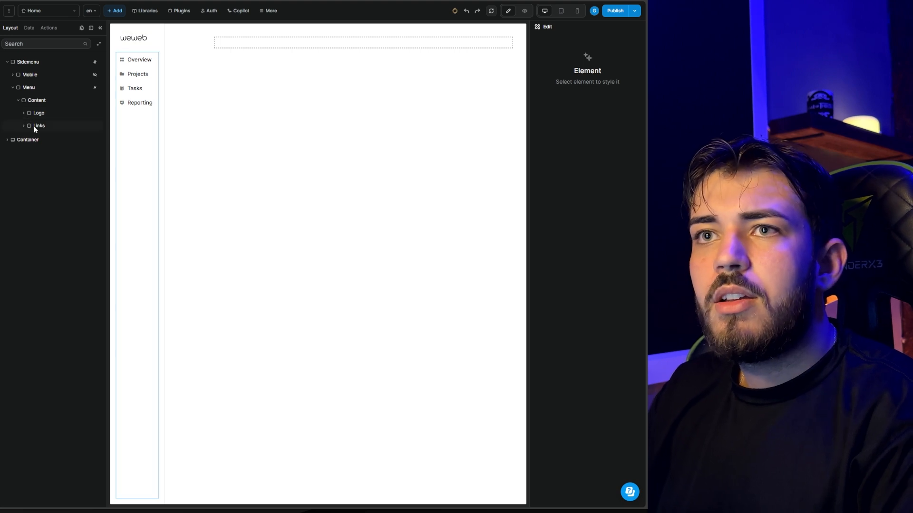
# Delete the Reporting, Tasks and Projects items from the remaining Links group.
pyautogui.click(24, 125)
pyautogui.click(41, 173)
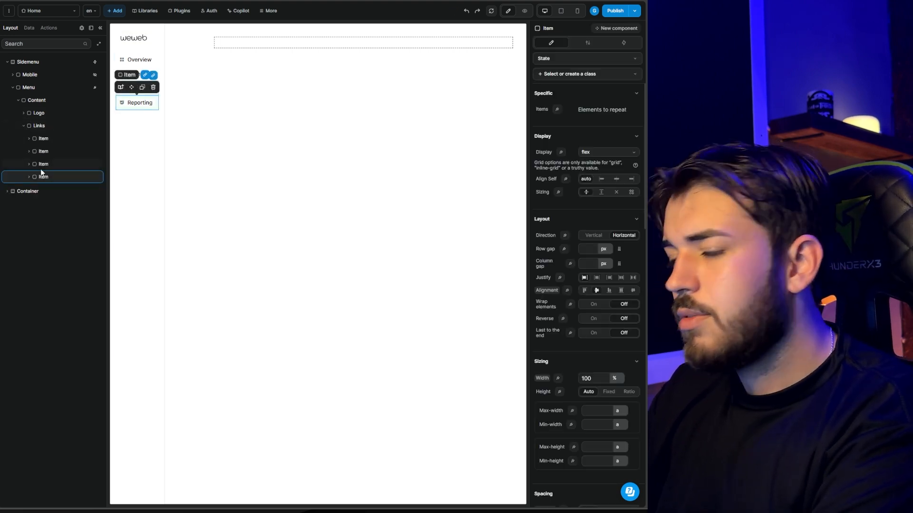
pyautogui.press('Delete')
pyautogui.click(41, 164)
pyautogui.press('Delete')
pyautogui.click(40, 151)
pyautogui.press('Delete')
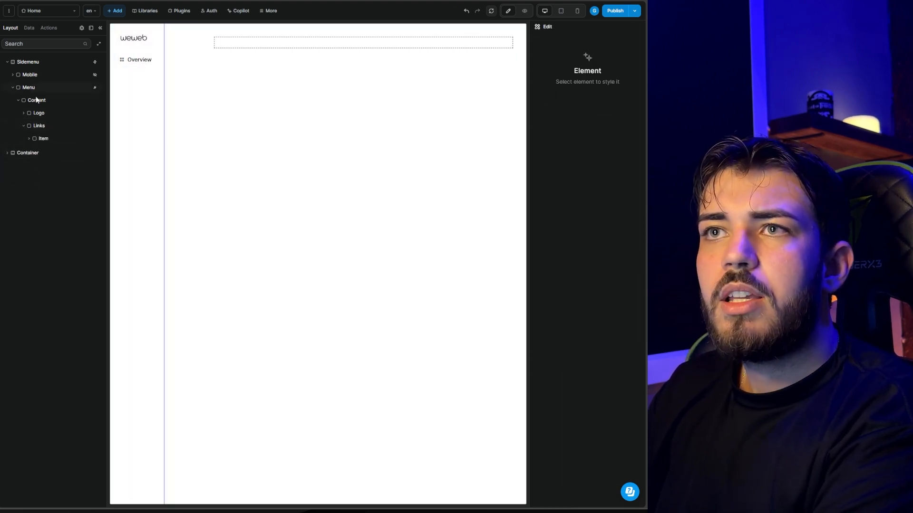
# Delete the Mobile element from the Sidemenu and collapse the Menu's nested elements.
pyautogui.click(51, 89)
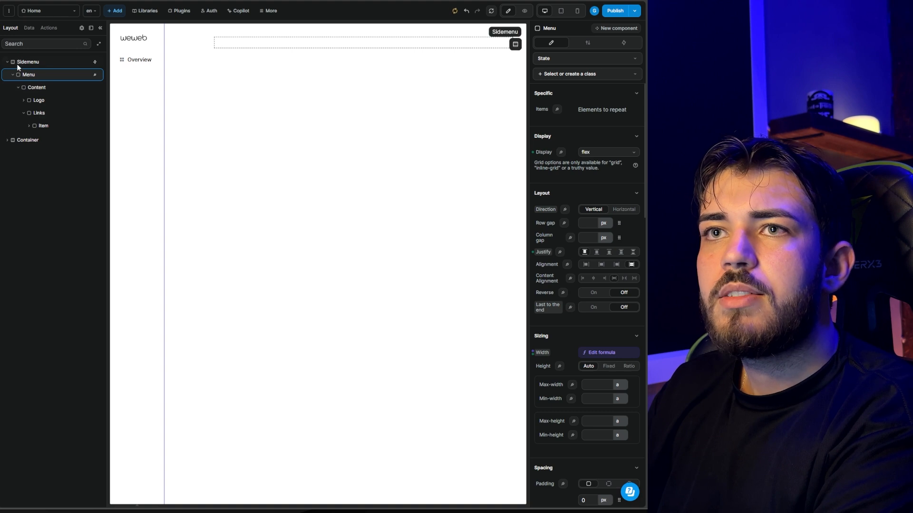
pyautogui.click(18, 88)
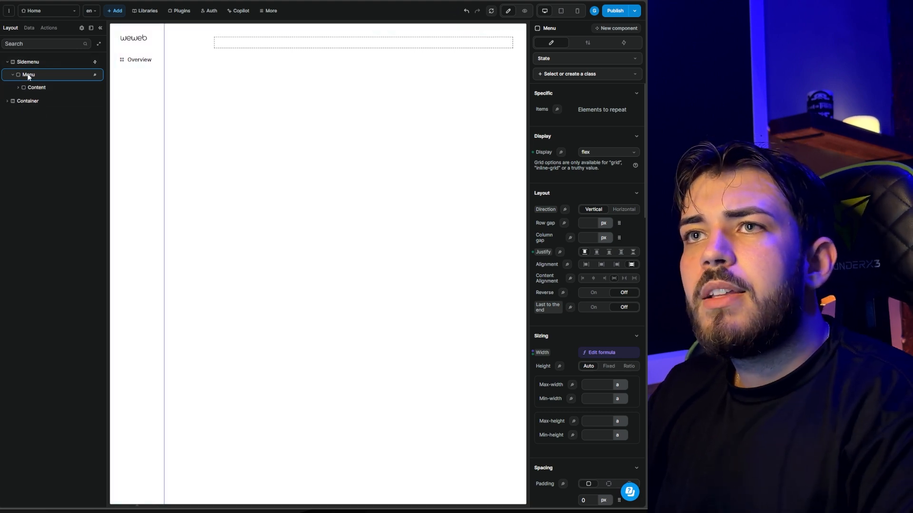
pyautogui.click(13, 74)
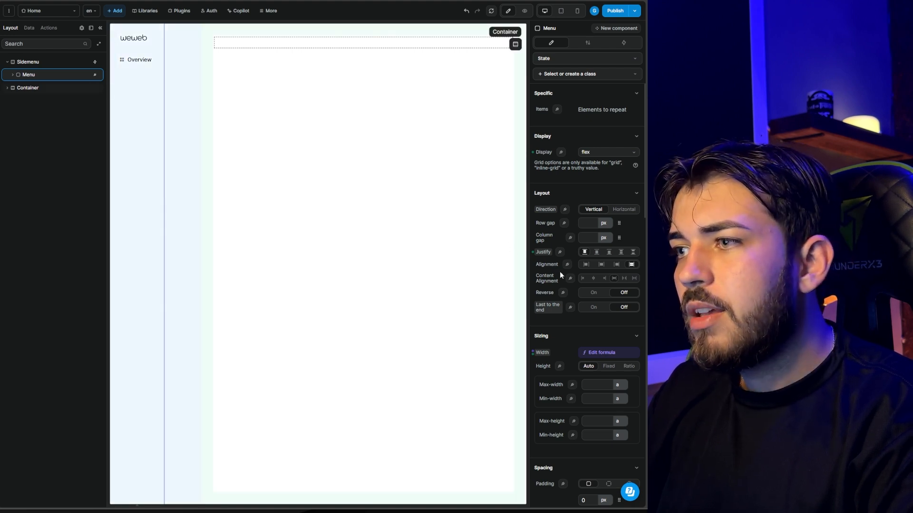
# Replace the Menu's width formula with an if() expression that takes the Sidemenu's isOpened variable as its condition.
pyautogui.scroll(-2, 560, 272)
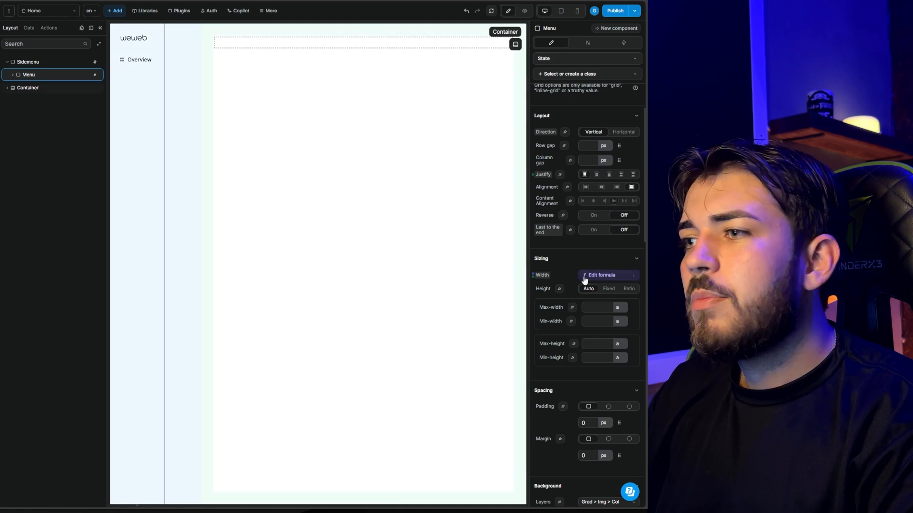
pyautogui.click(588, 277)
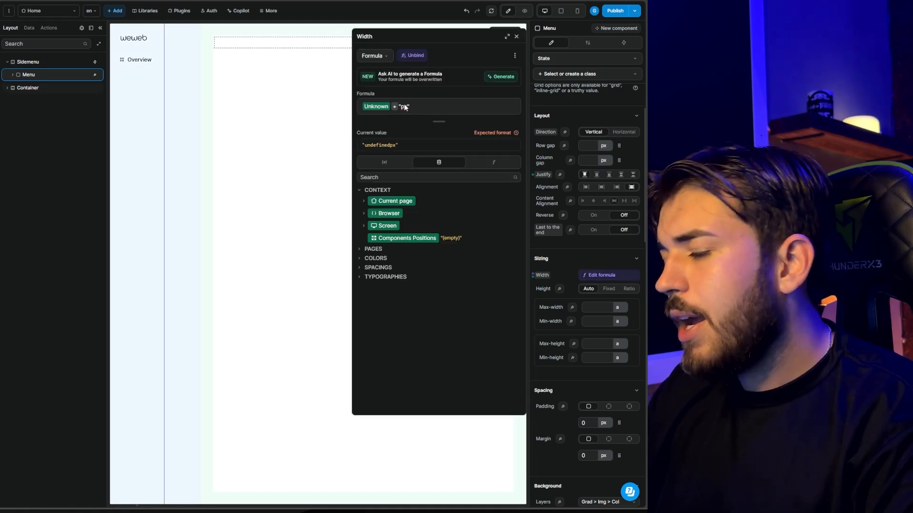
pyautogui.hotkey('ctrl', 'a')
pyautogui.press('BackSpace')
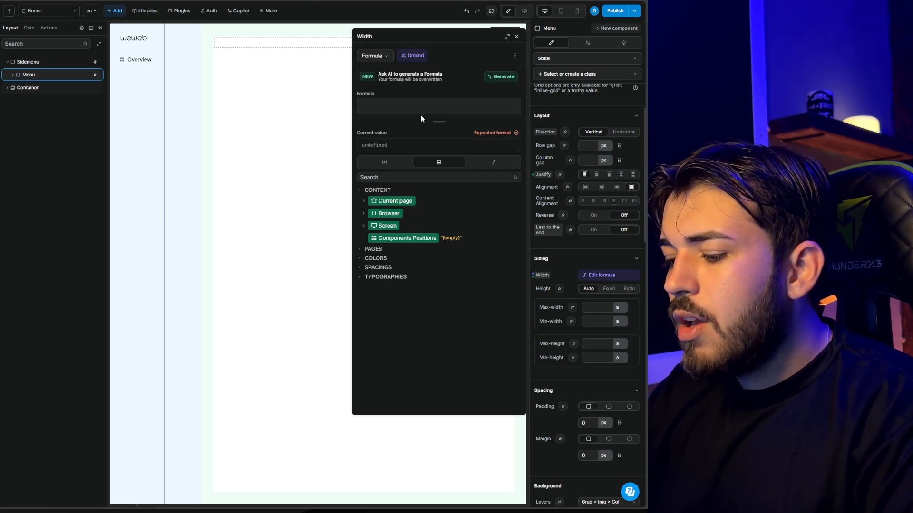
pyautogui.write('if ( ')
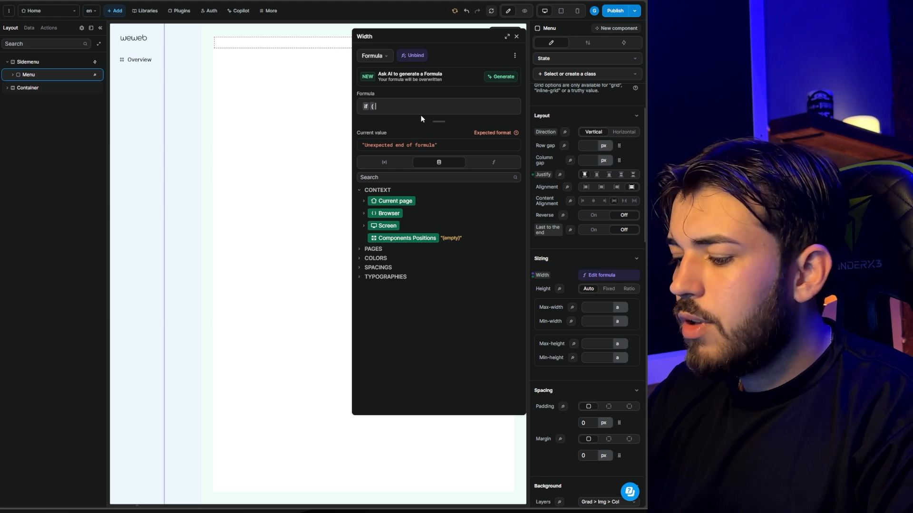
pyautogui.write(')')
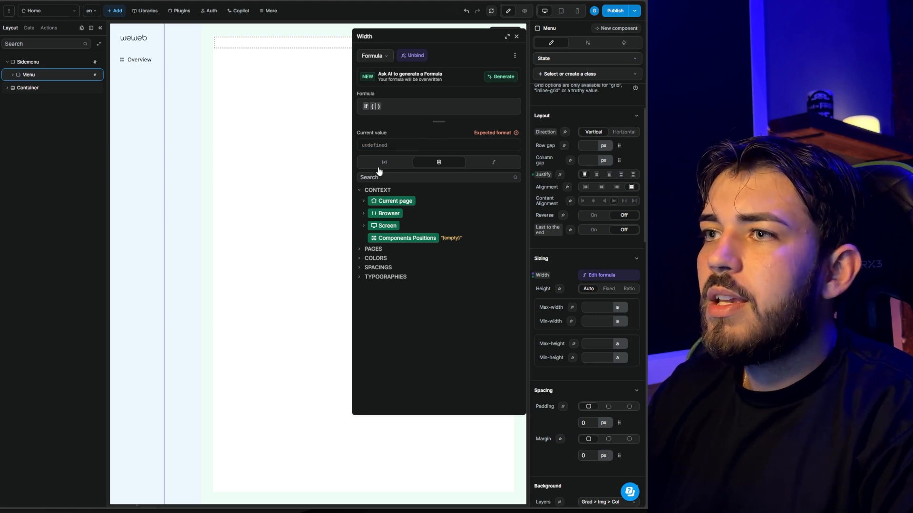
pyautogui.click(383, 162)
pyautogui.click(364, 199)
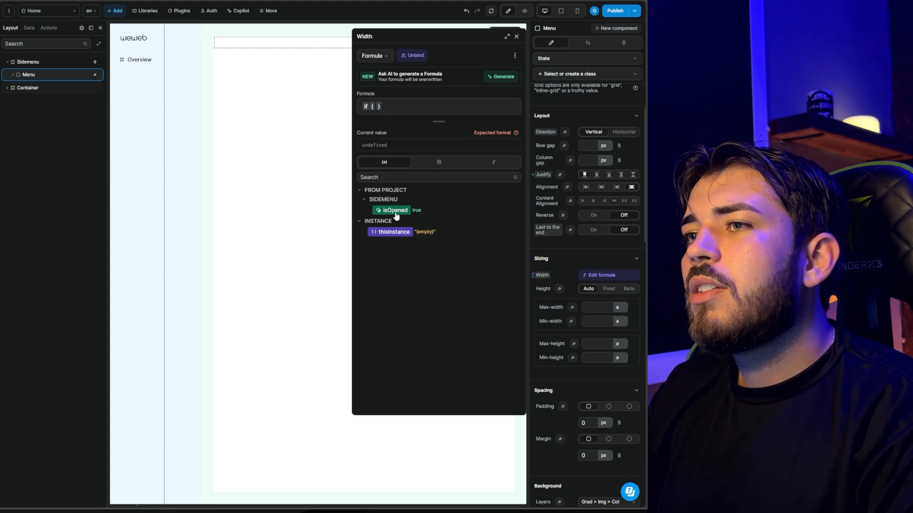
pyautogui.click(393, 212)
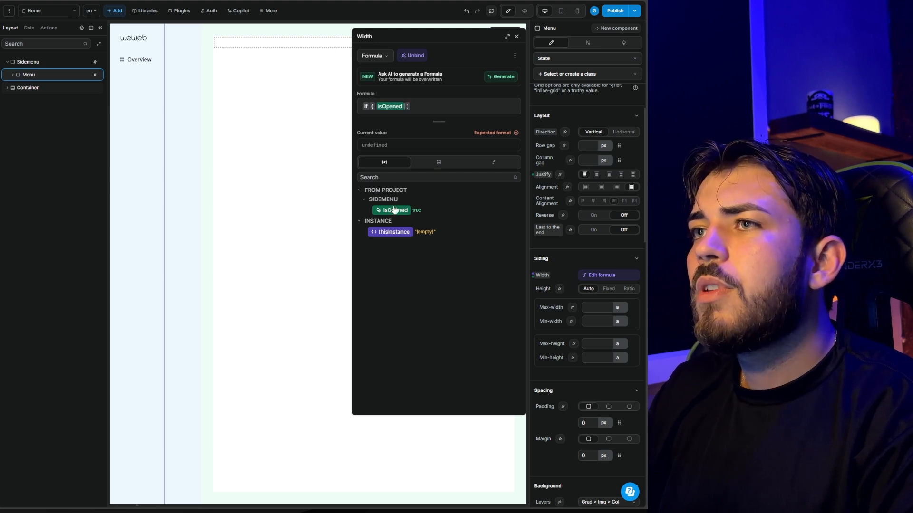
# Complete the width formula with "240" for opened and "72" for closed, append + "px", and close the formula editor.
pyautogui.write(', "240')
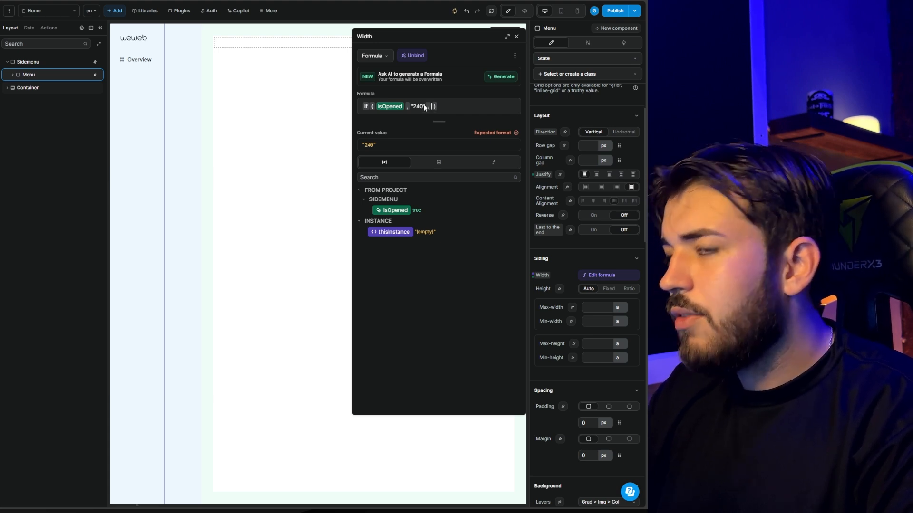
pyautogui.write('" , " ')
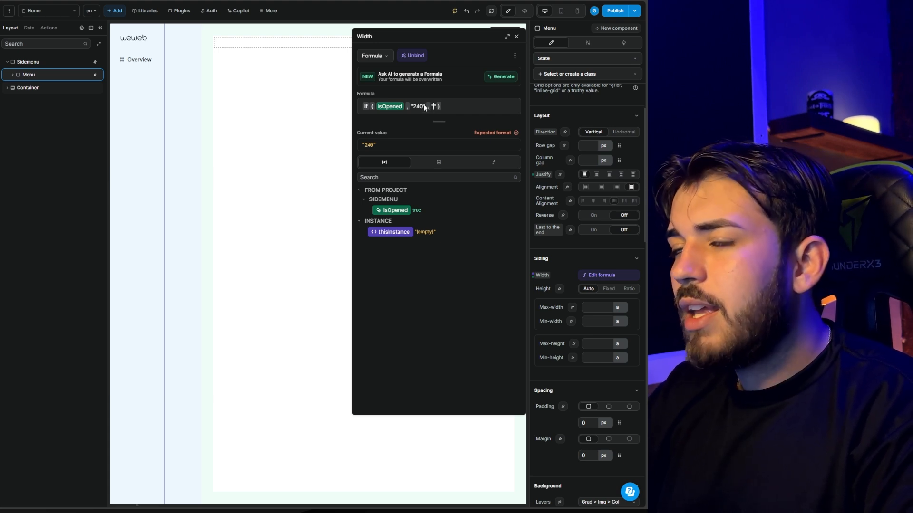
pyautogui.write('72" ) ')
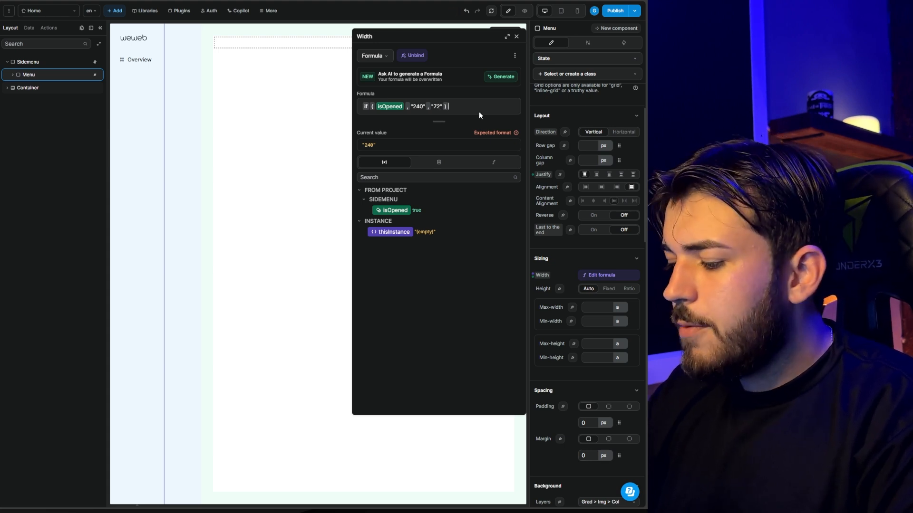
pyautogui.write('+')
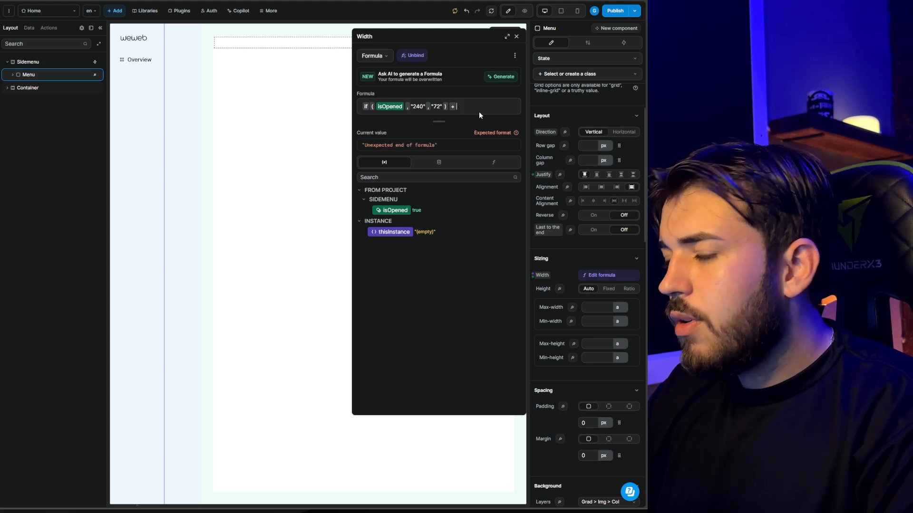
pyautogui.write(' "px')
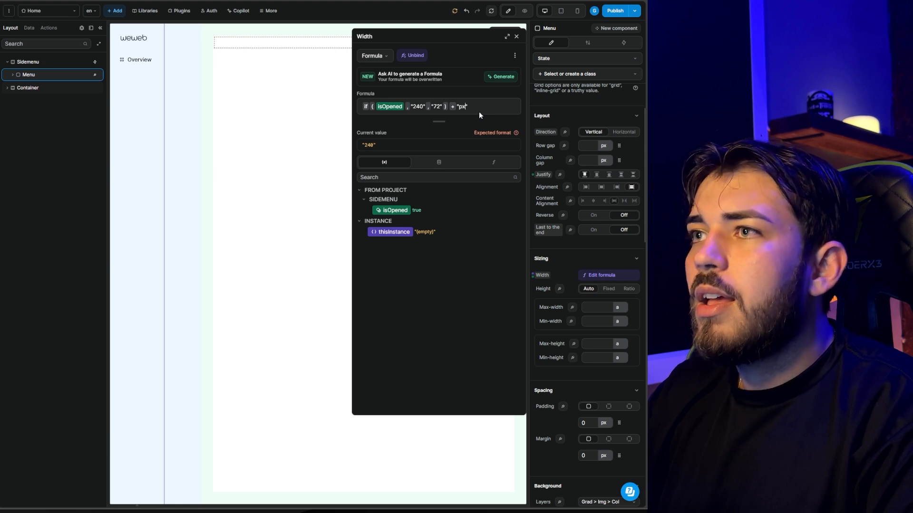
pyautogui.write('"')
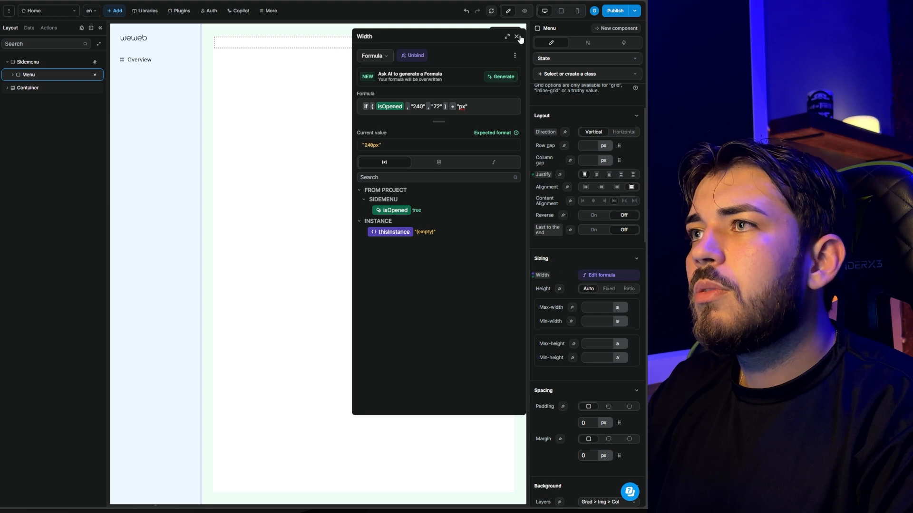
pyautogui.click(516, 37)
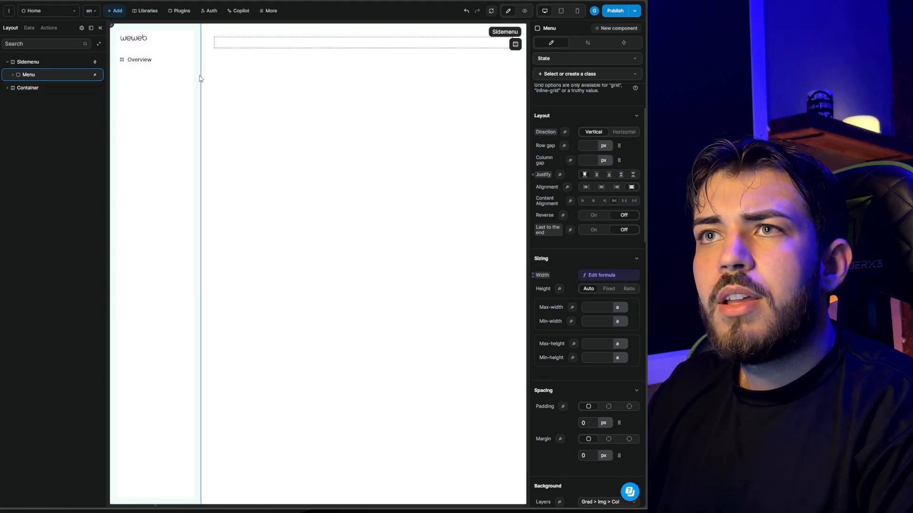
# Add an Icon element inside the Logo container, directly after the logo image.
pyautogui.click(164, 43)
pyautogui.click(162, 43)
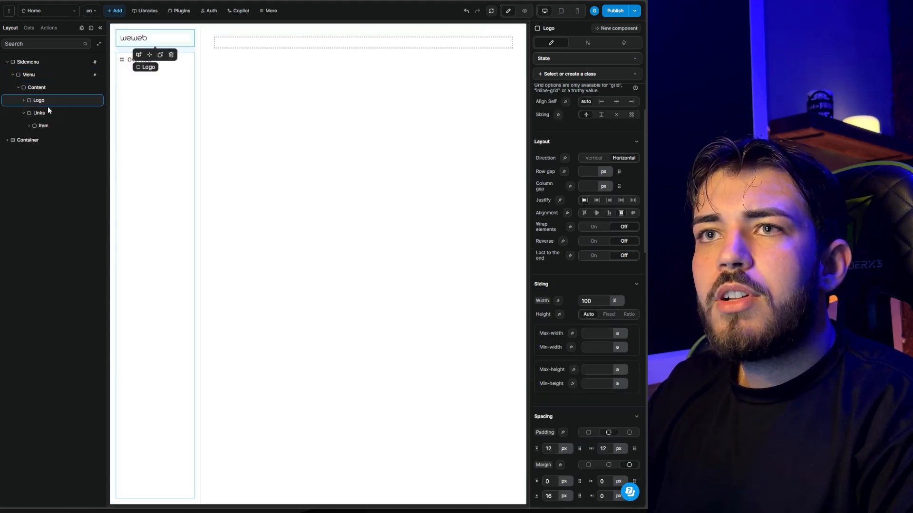
pyautogui.click(24, 100)
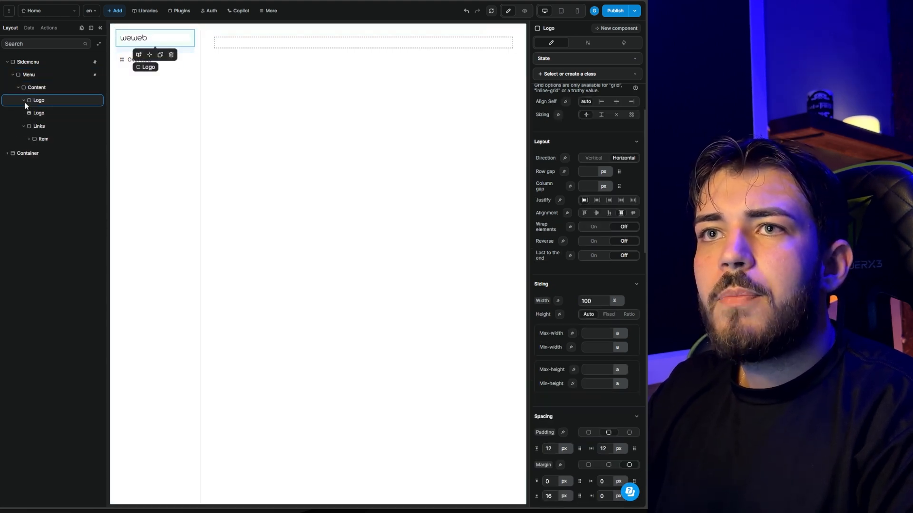
pyautogui.click(117, 11)
pyautogui.scroll(-2, 45, 158)
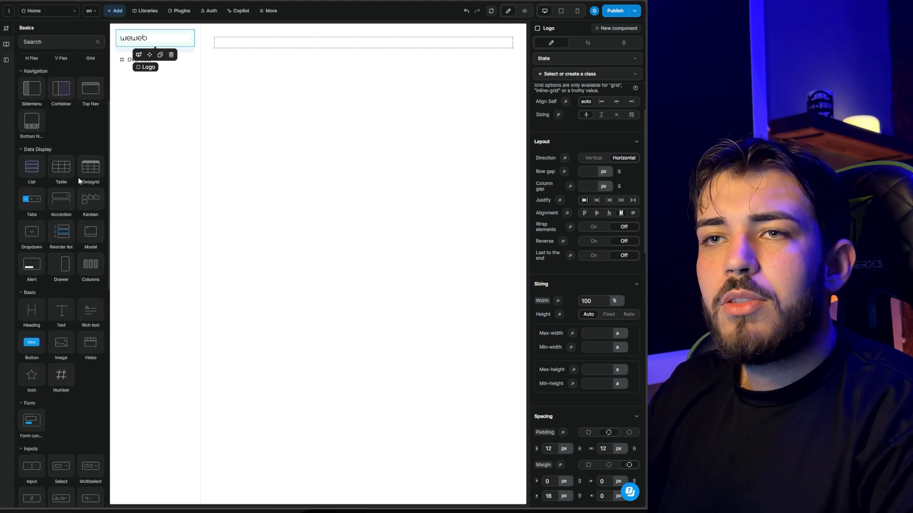
pyautogui.scroll(-3, 78, 178)
pyautogui.moveTo(44, 275); pyautogui.dragTo(52, 128)
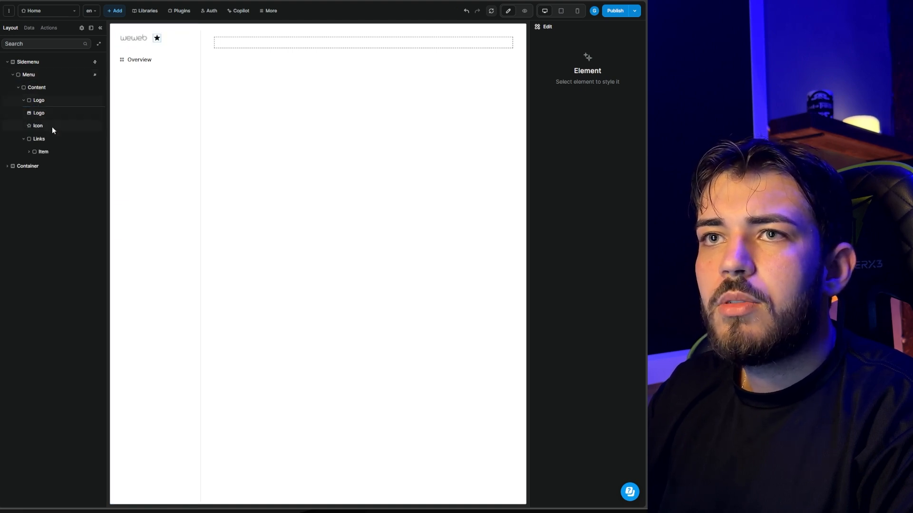
# Change the new icon's symbol to the left-arrow circle from the Hero Icons set.
pyautogui.click(42, 126)
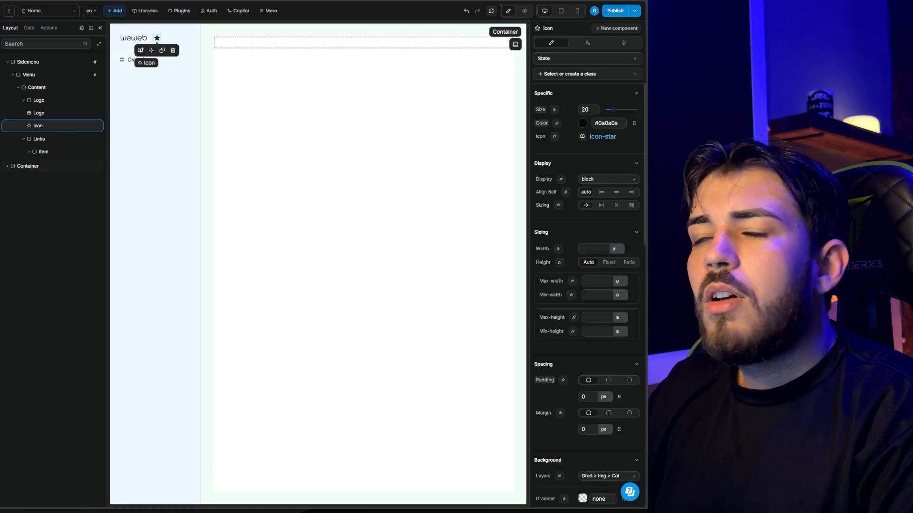
pyautogui.click(603, 137)
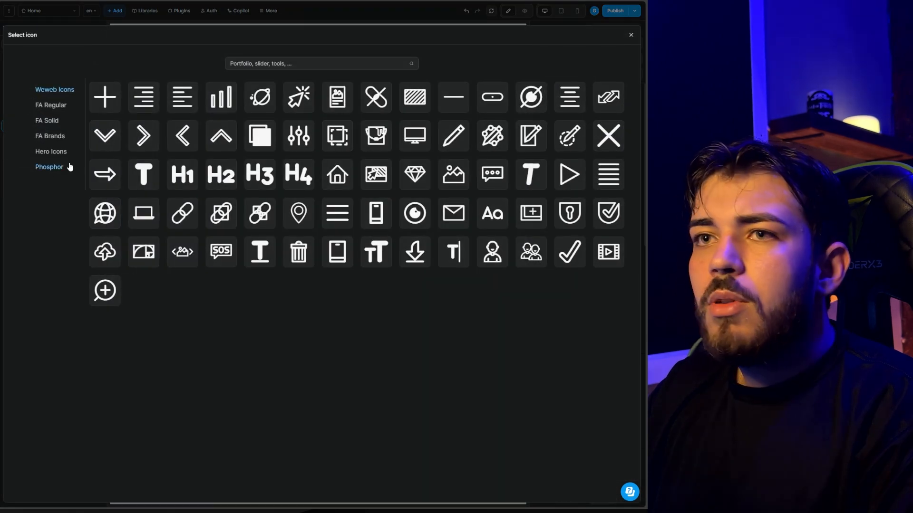
pyautogui.click(53, 151)
pyautogui.scroll(-5, 491, 326)
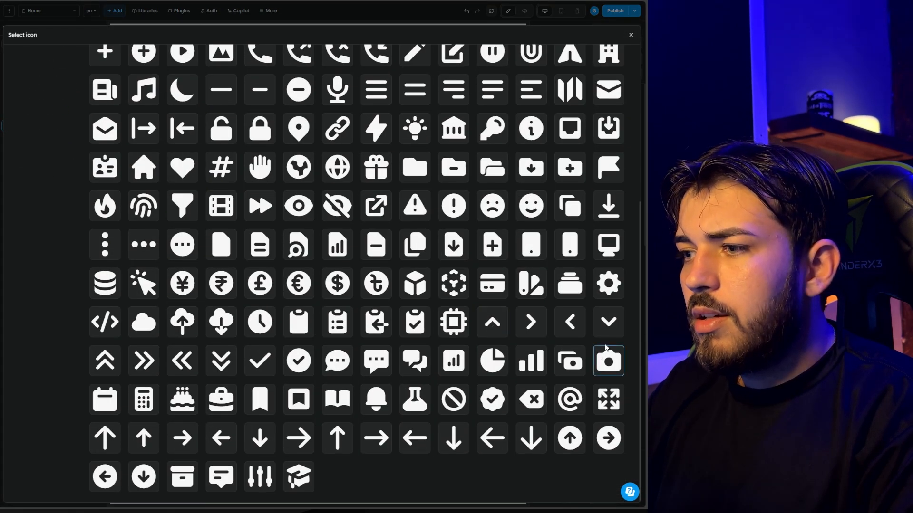
pyautogui.click(105, 477)
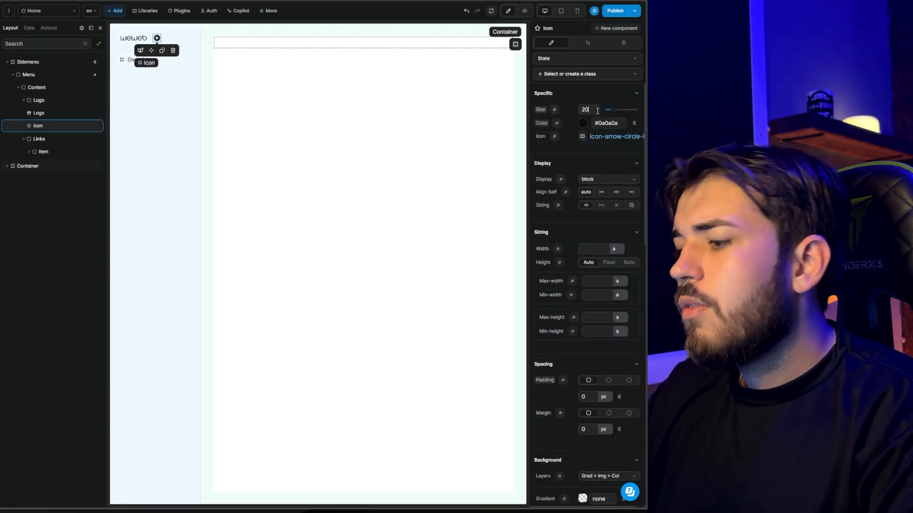
# Set the arrow icon's size to 28.
pyautogui.press('BackSpace')
pyautogui.write('6')
pyautogui.press('Up')
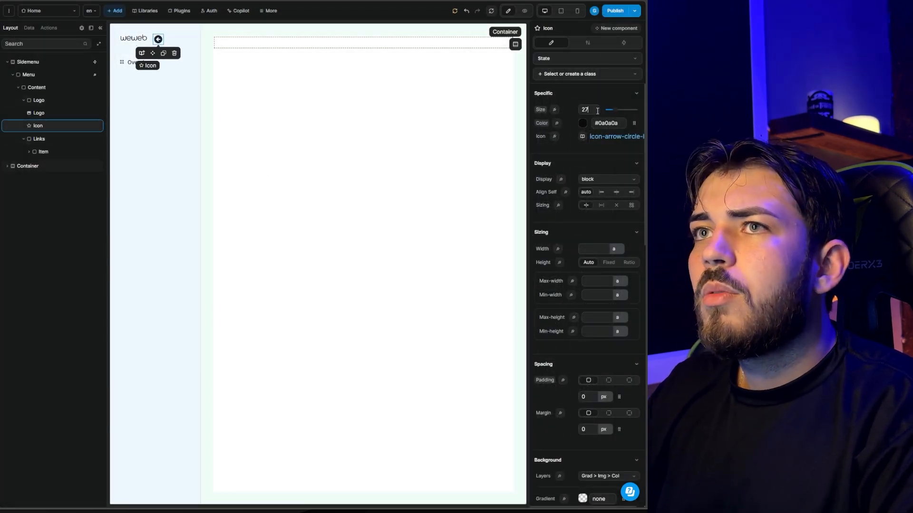
pyautogui.press('Up')
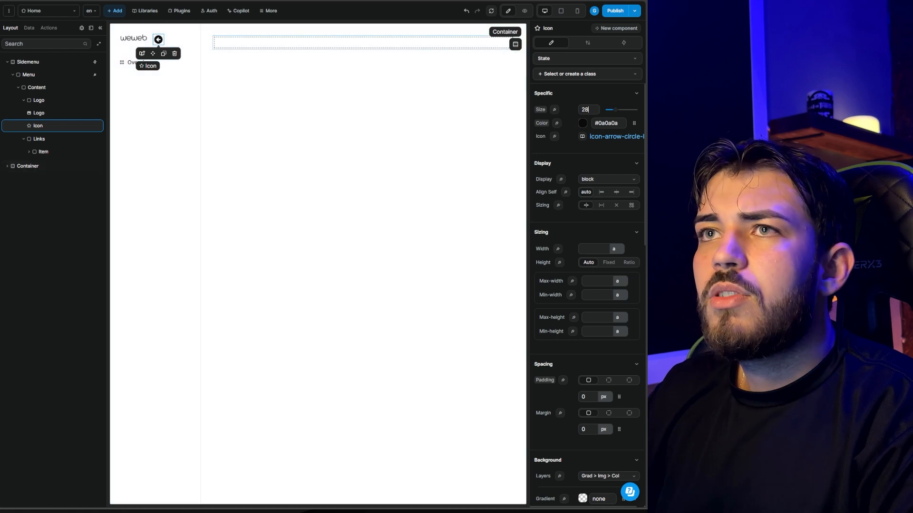
# Set the arrow icon's cursor to Pointer.
pyautogui.scroll(-4, 602, 223)
pyautogui.scroll(-7, 604, 248)
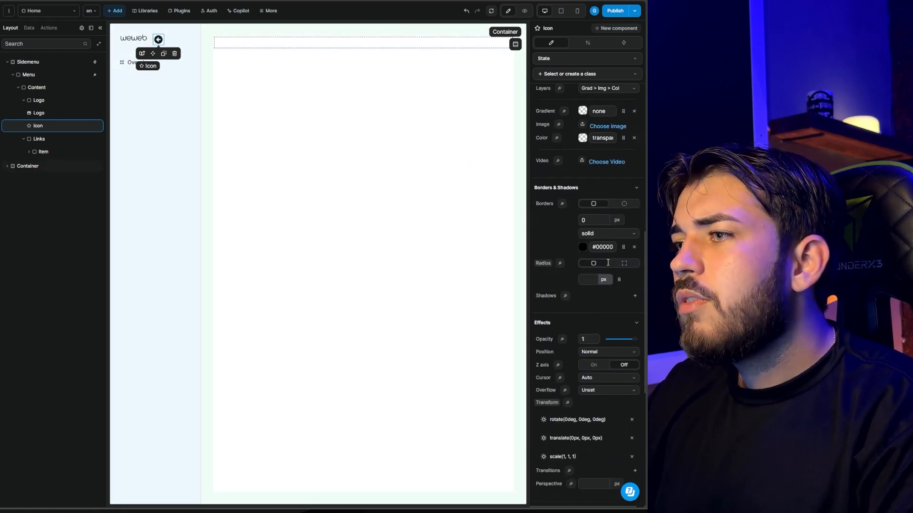
pyautogui.scroll(-1, 606, 265)
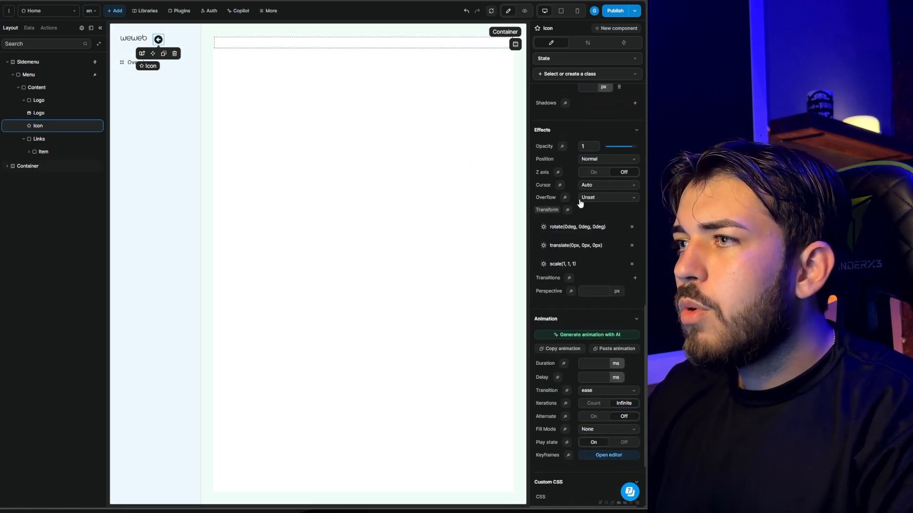
pyautogui.click(603, 186)
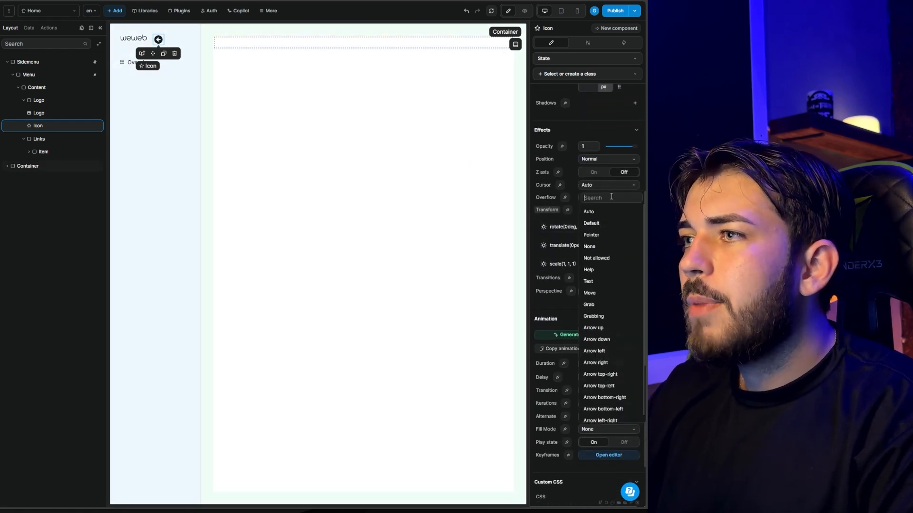
pyautogui.click(593, 236)
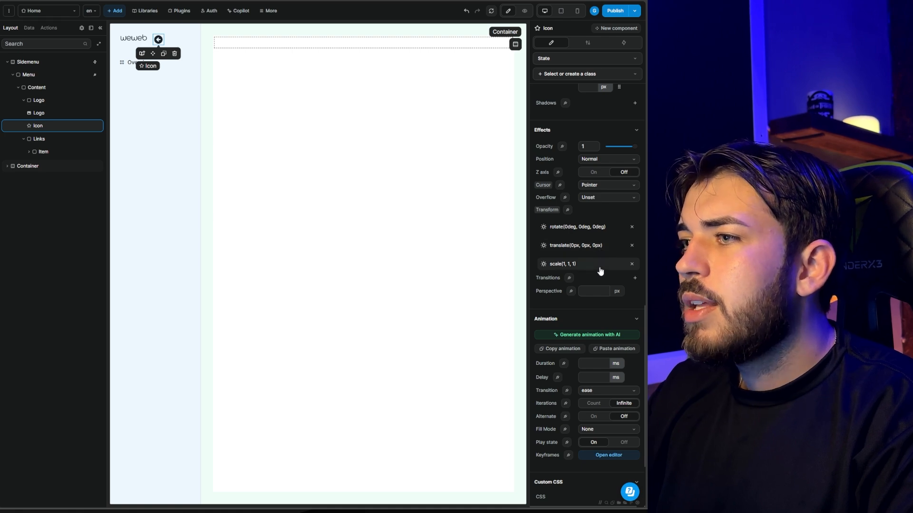
# Change the arrow icon's position type to Absolute.
pyautogui.scroll(1, 599, 224)
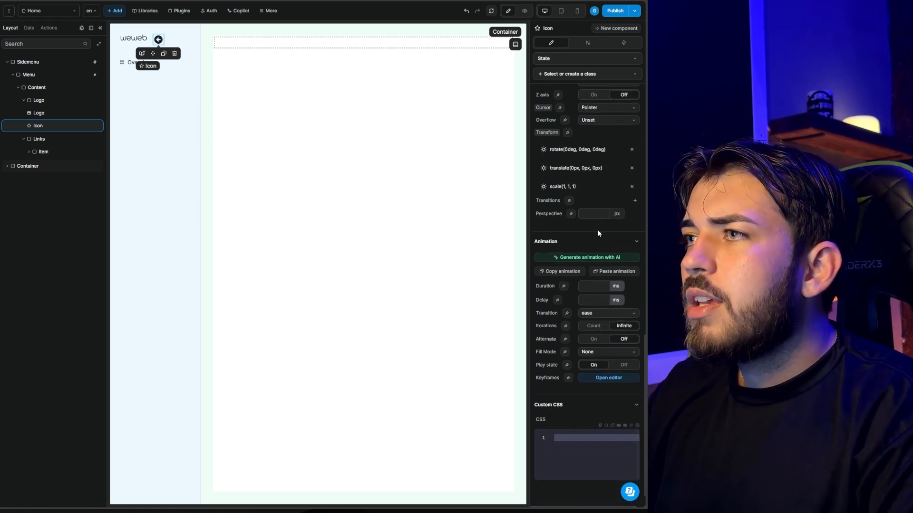
pyautogui.scroll(3, 598, 233)
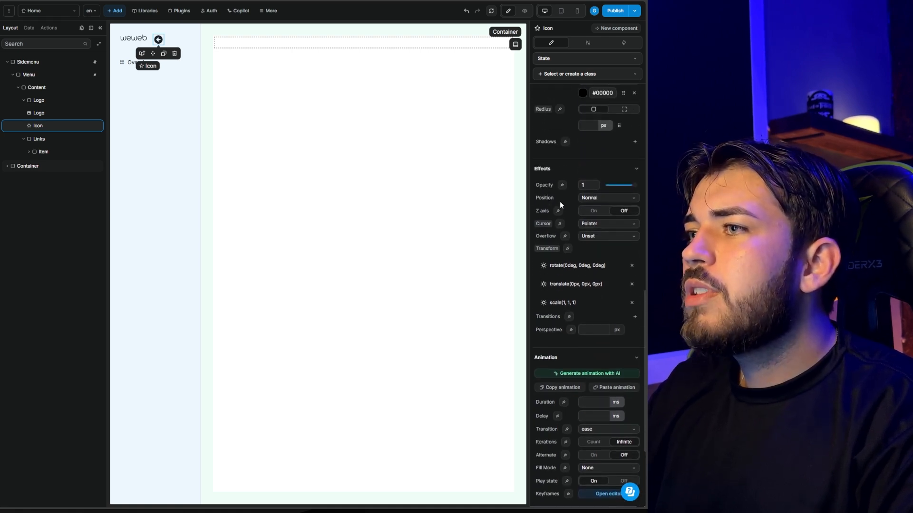
pyautogui.click(598, 199)
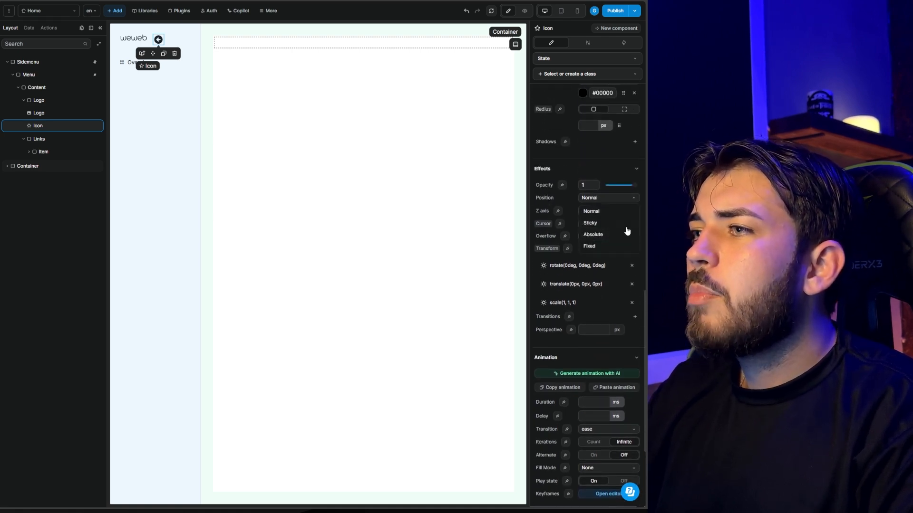
pyautogui.click(593, 235)
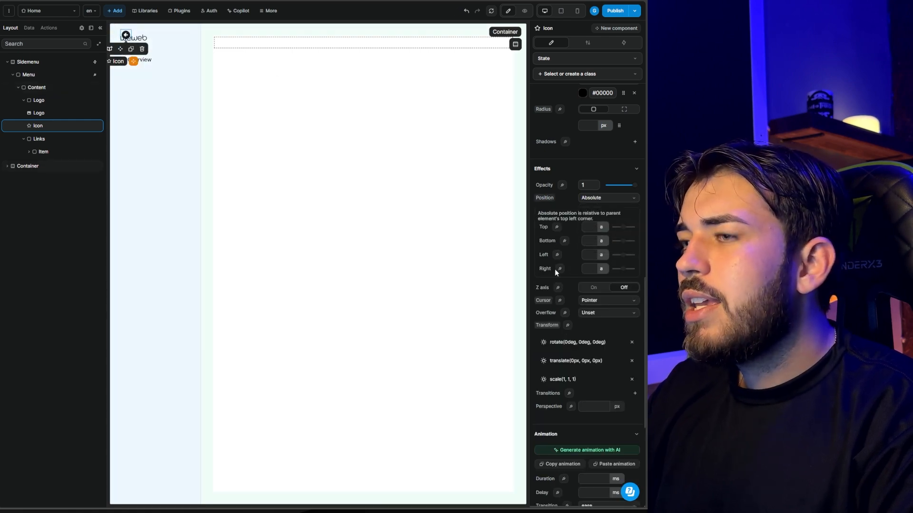
# Set the arrow icon's right offset to -30 px so that it straddles the side menu's edge.
pyautogui.click(602, 270)
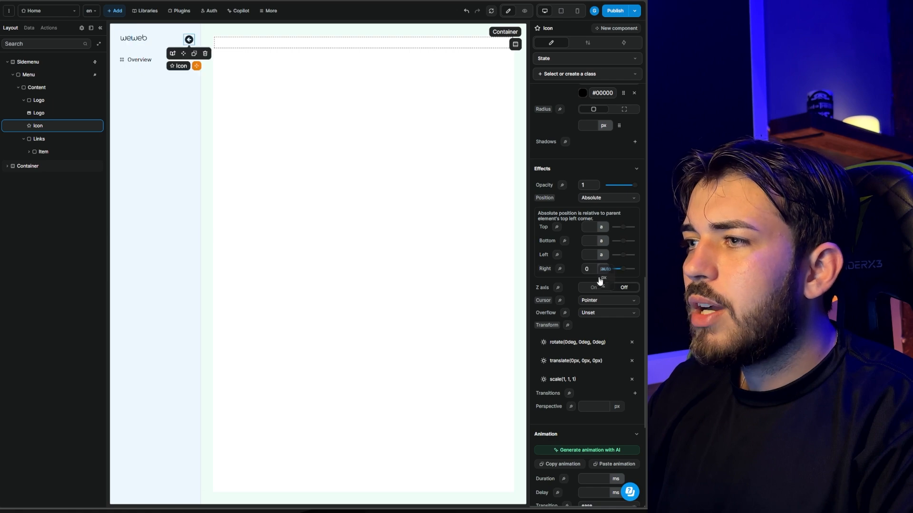
pyautogui.click(601, 278)
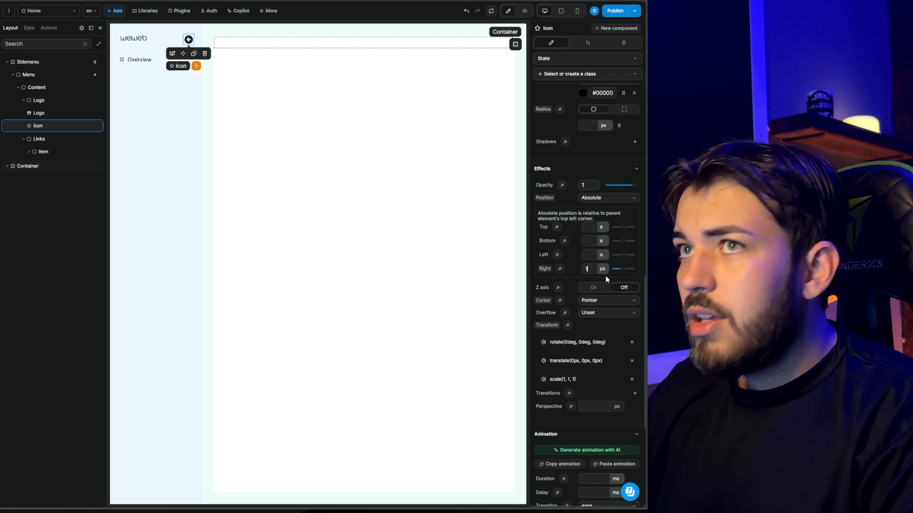
pyautogui.press('Down')
pyautogui.press('Down')
pyautogui.press('Down')
pyautogui.press('Down')
pyautogui.press('Down')
pyautogui.press('Down')
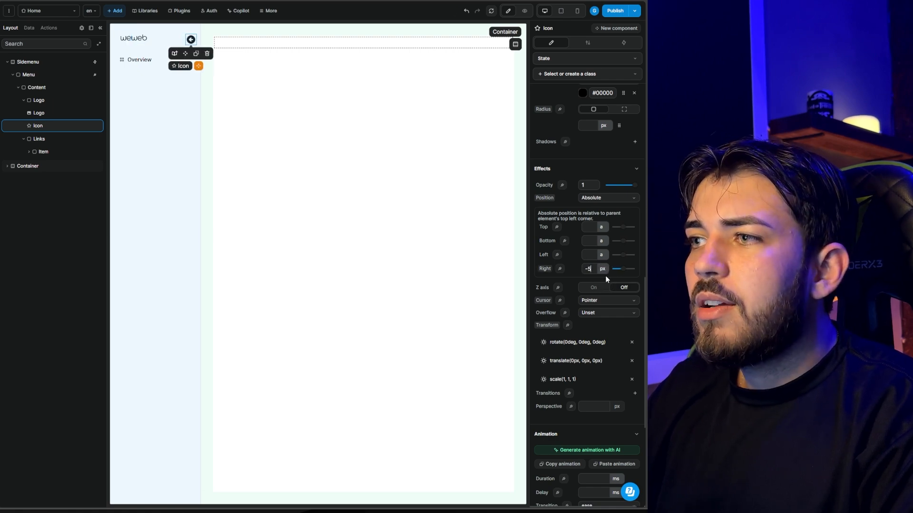
pyautogui.press('Down')
pyautogui.press('Down')
pyautogui.press('Down')
pyautogui.press('Down')
pyautogui.press('Down')
pyautogui.press('Down')
pyautogui.press('Down')
pyautogui.press('Down')
pyautogui.press('Down')
pyautogui.press('Down')
pyautogui.press('Down')
pyautogui.press('Down')
pyautogui.press('Down')
pyautogui.press('Down')
pyautogui.press('Down')
pyautogui.press('Down')
pyautogui.press('Down')
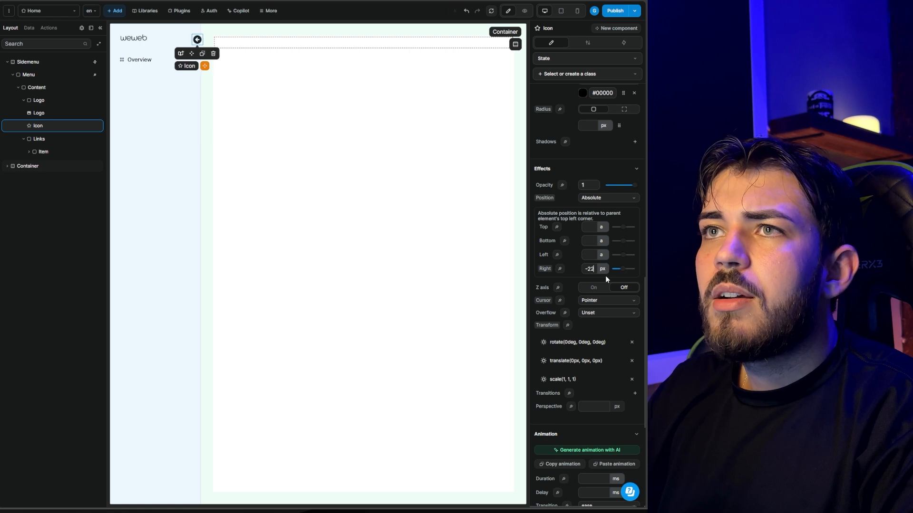
pyautogui.press('Down')
pyautogui.press('Down')
pyautogui.press('Down')
pyautogui.press('Down')
pyautogui.press('Down')
pyautogui.press('Down')
pyautogui.press('Down')
pyautogui.press('Down')
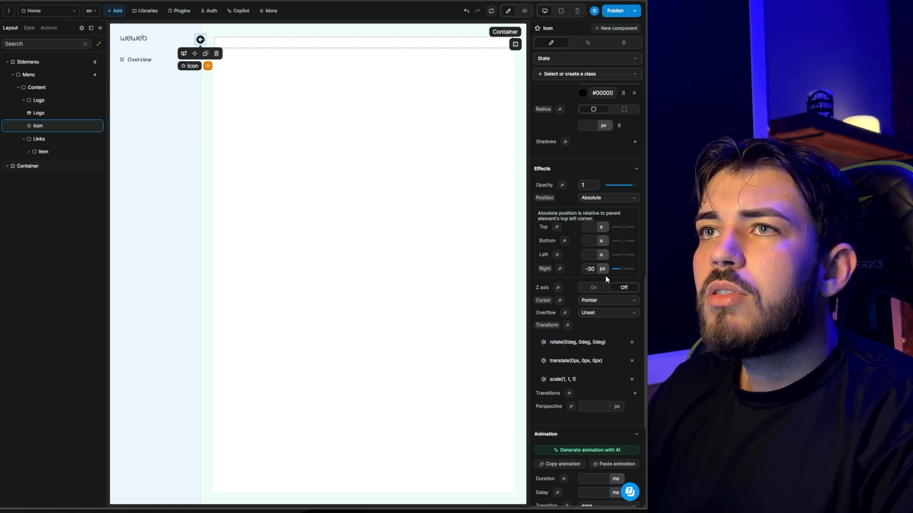
# Give the side menu's Menu element the HTML id "nav" and turn on Watch Scroll Position for it.
pyautogui.click(281, 99)
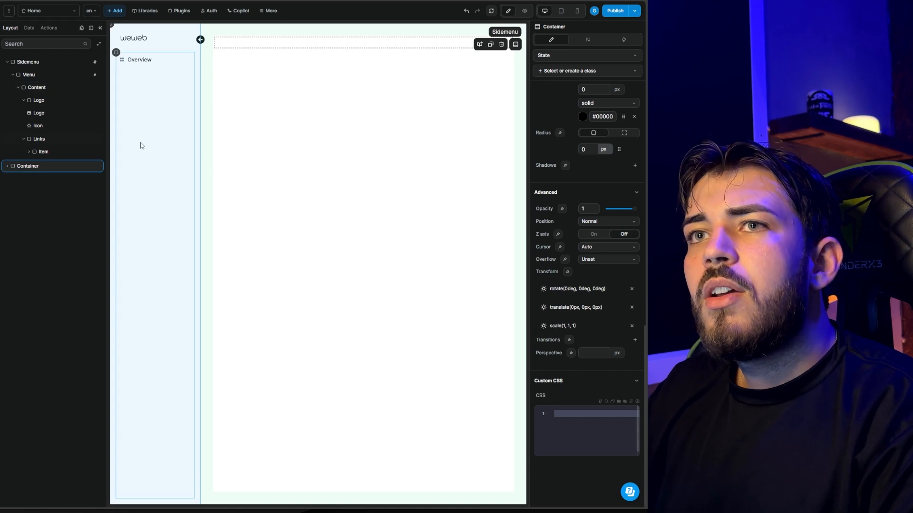
pyautogui.scroll(4, 602, 367)
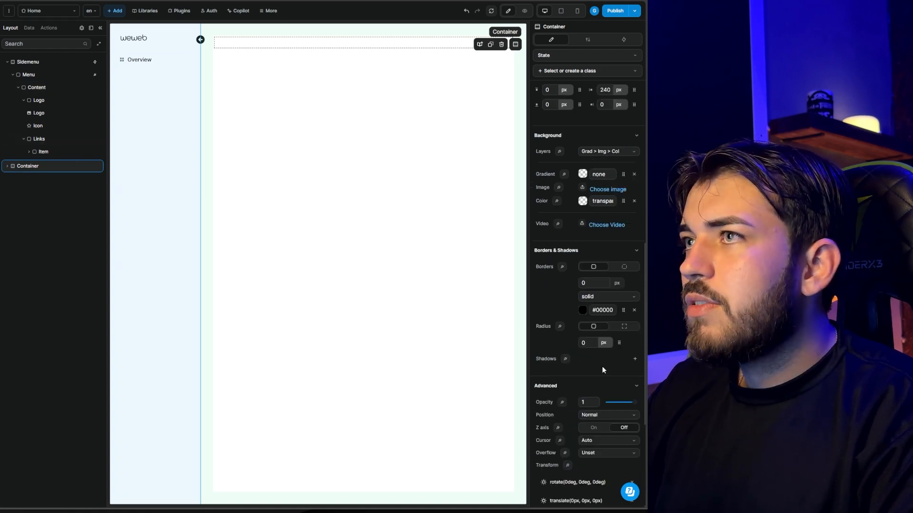
pyautogui.scroll(1, 602, 366)
pyautogui.click(18, 87)
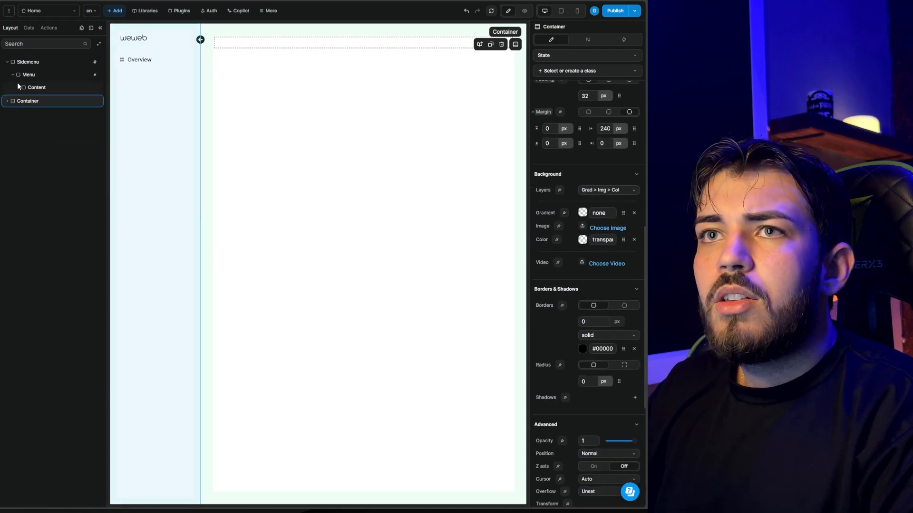
pyautogui.click(13, 74)
pyautogui.click(27, 76)
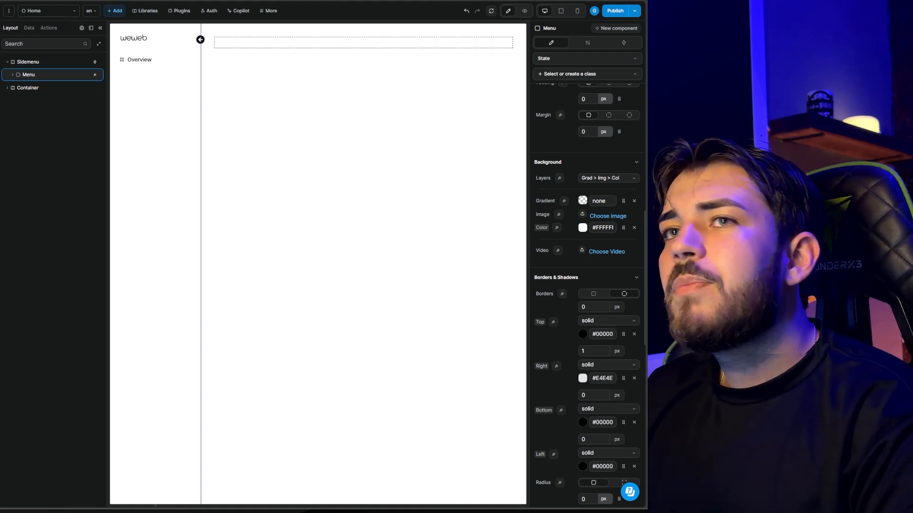
pyautogui.click(588, 43)
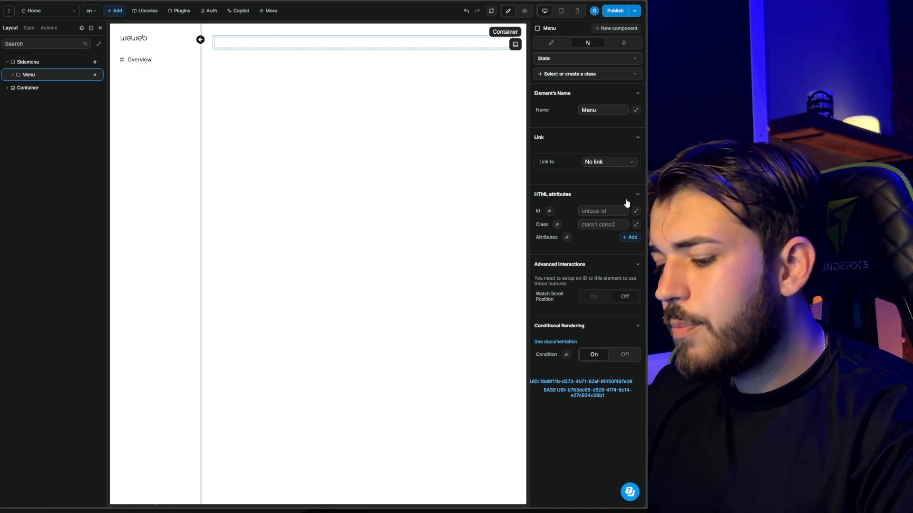
pyautogui.write('n')
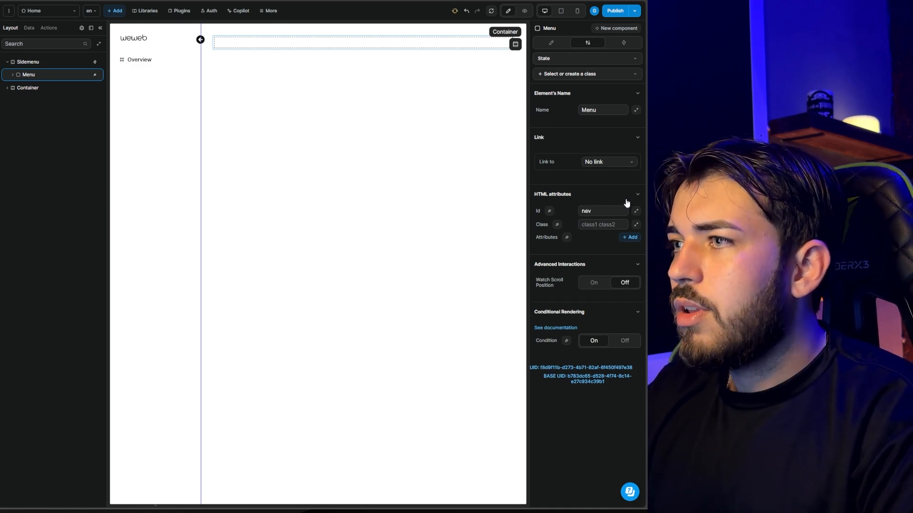
pyautogui.write('av')
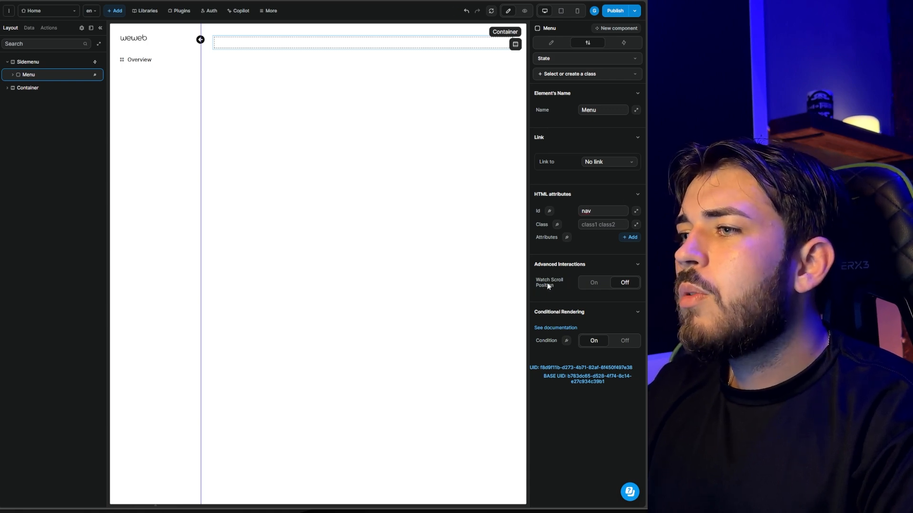
pyautogui.click(594, 285)
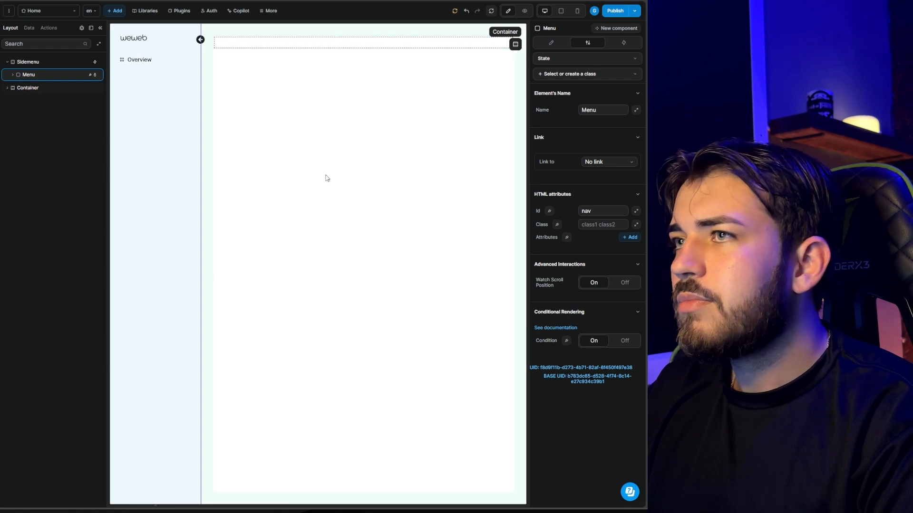
# Examine the nav values under Components Positions in the Menu element's Class formula editor and close the editor.
pyautogui.click(557, 225)
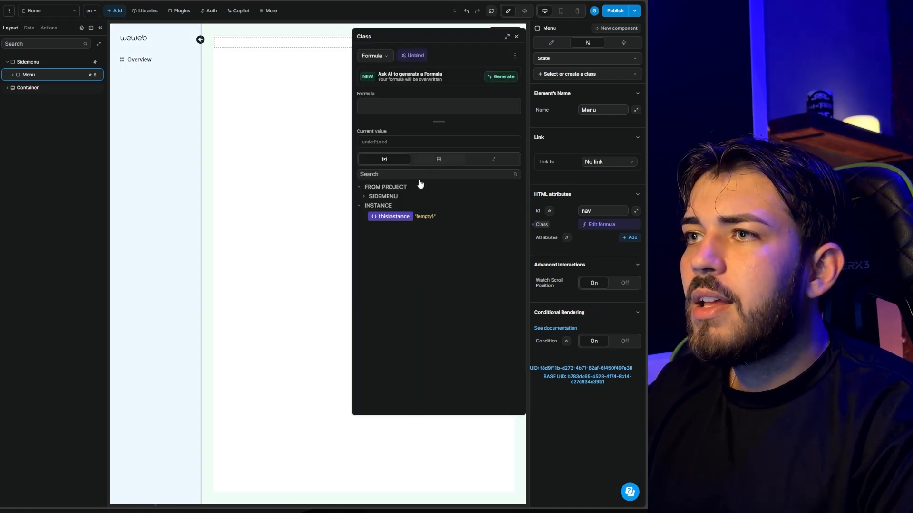
pyautogui.click(439, 160)
pyautogui.click(364, 235)
pyautogui.click(370, 248)
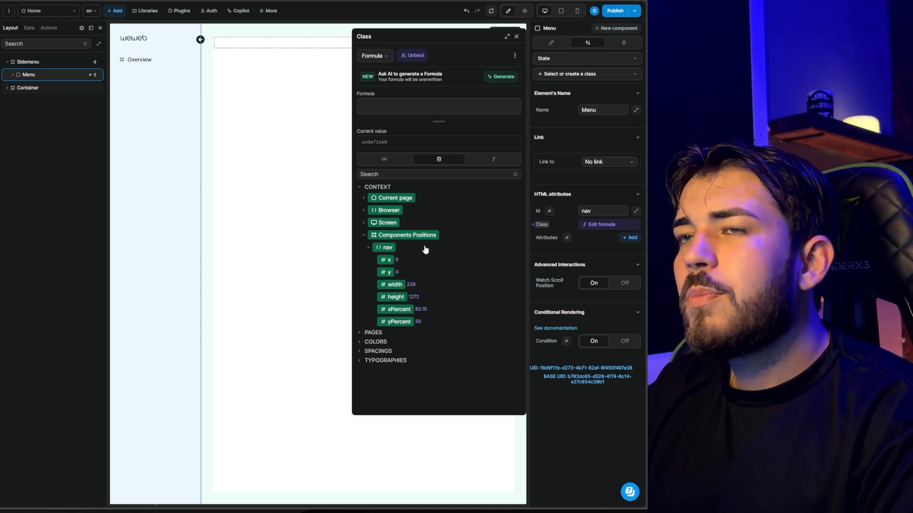
pyautogui.click(516, 37)
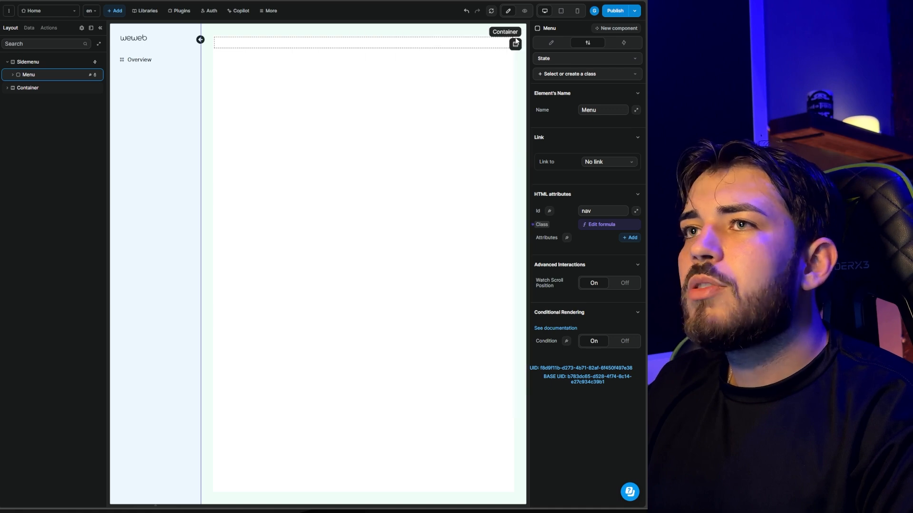
# Examine the Container section's margin settings, briefly preview the page and return to editing.
pyautogui.click(29, 88)
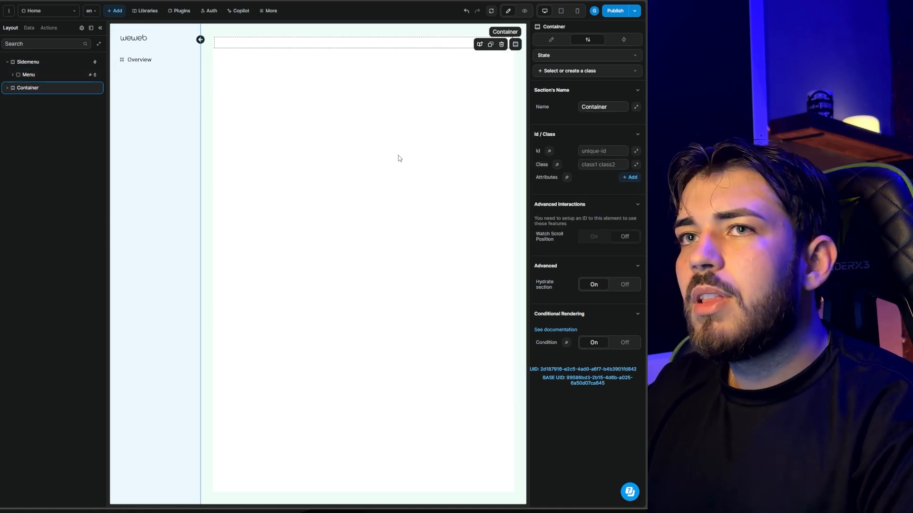
pyautogui.click(550, 39)
pyautogui.scroll(-10, 619, 350)
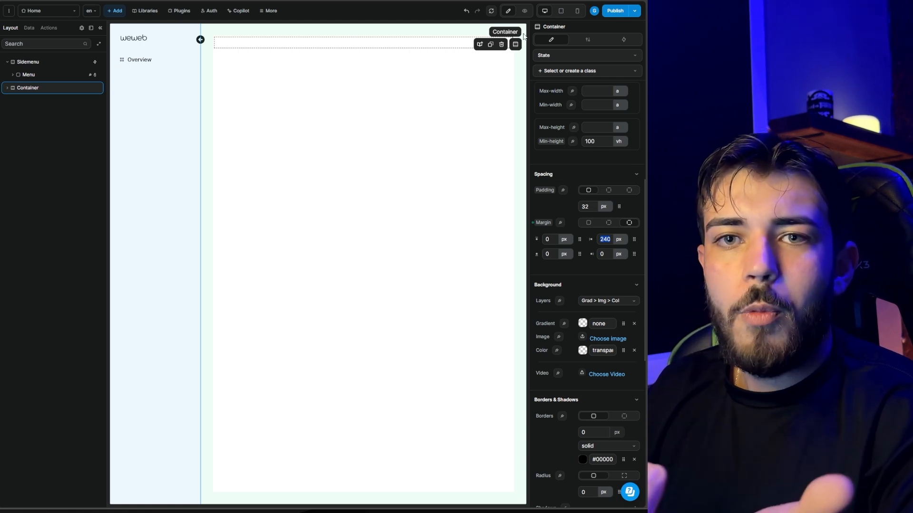
pyautogui.click(525, 10)
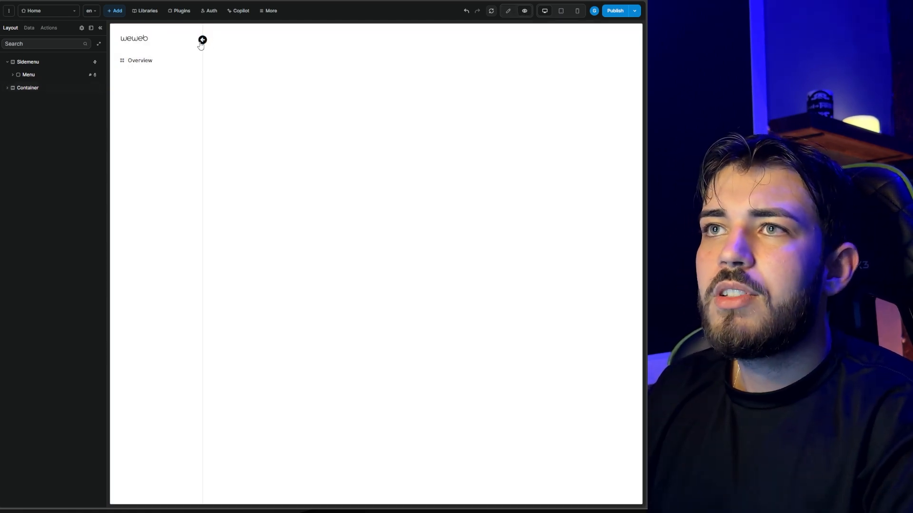
pyautogui.press('Escape')
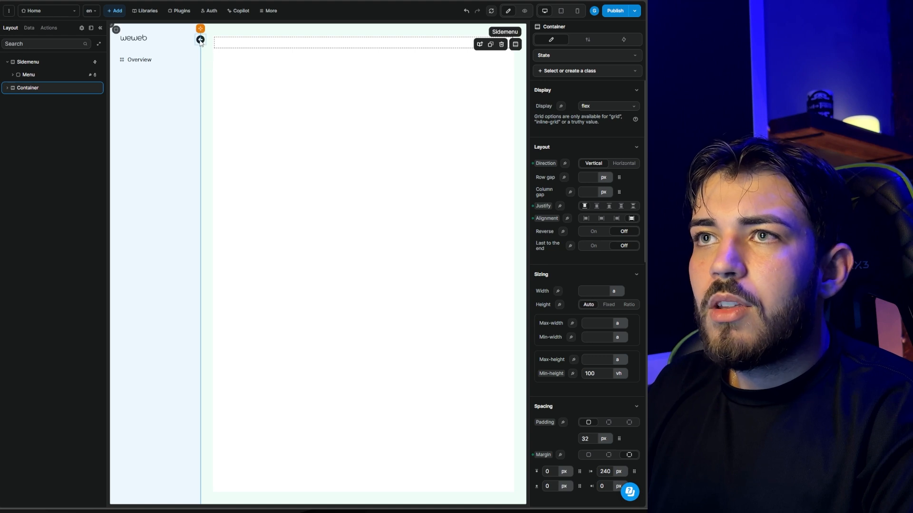
# Create an On click workflow named "colapsaMenu" on the arrow icon.
pyautogui.click(200, 40)
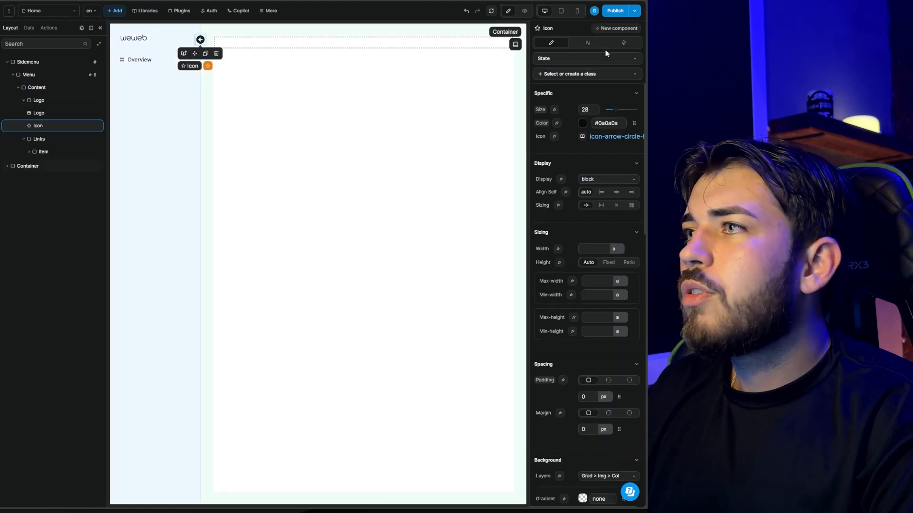
pyautogui.click(622, 43)
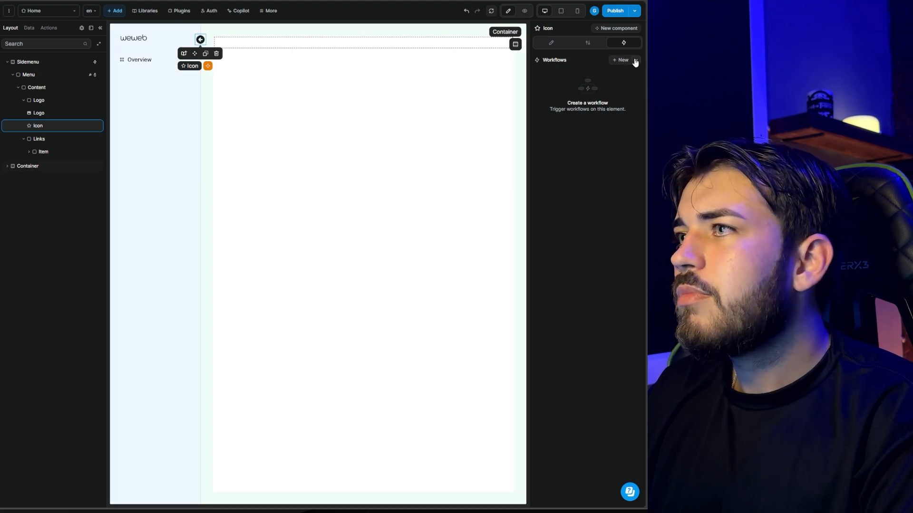
pyautogui.click(621, 61)
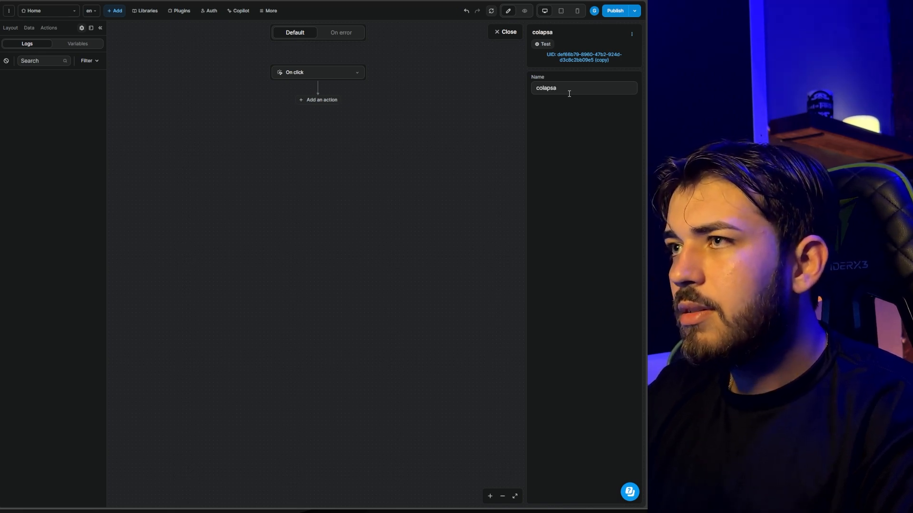
# Add a Change variable value action to the colapsaMenu workflow that targets the isOpened variable.
pyautogui.click(324, 100)
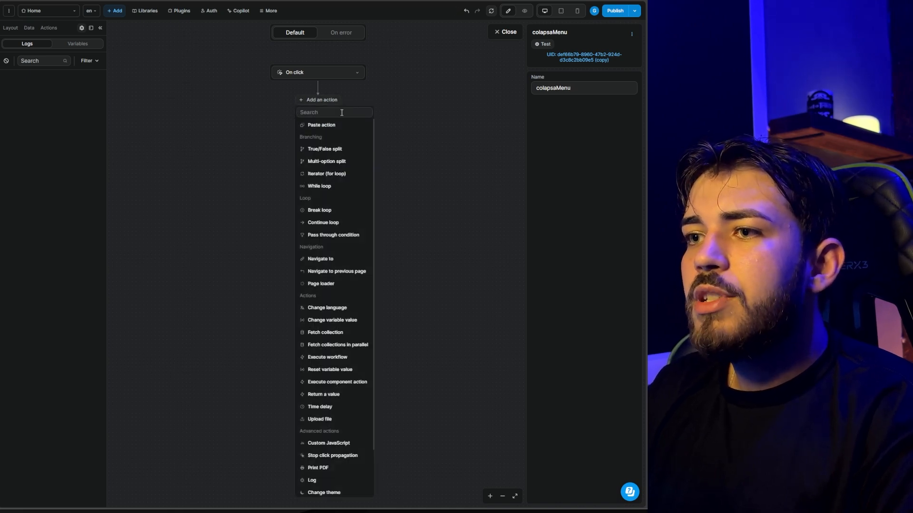
pyautogui.click(333, 321)
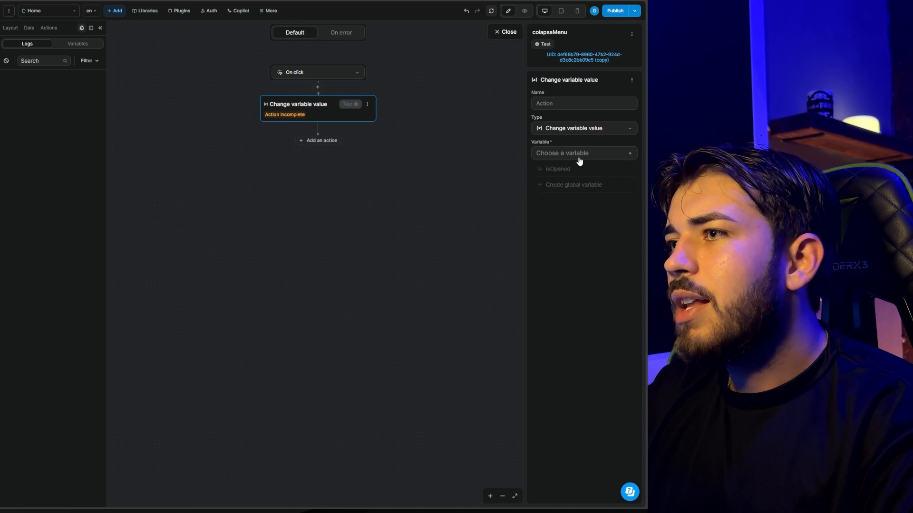
pyautogui.click(553, 170)
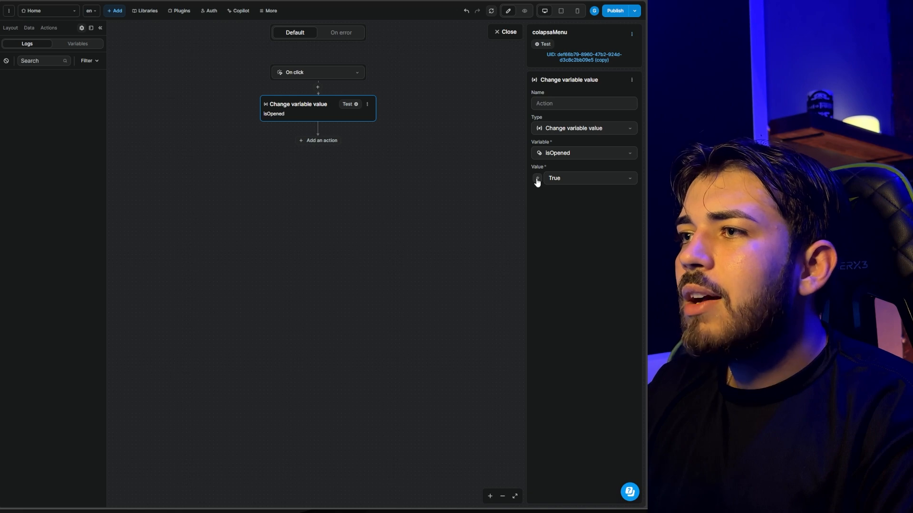
# Bind the action's value to the formula !isOpened using the SIDEMENU variable, and close the workflow editor.
pyautogui.click(537, 179)
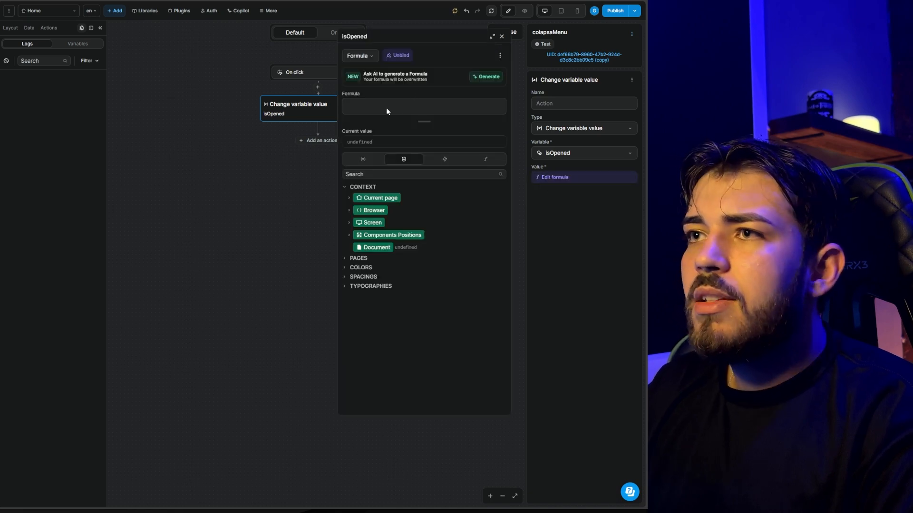
pyautogui.click(362, 160)
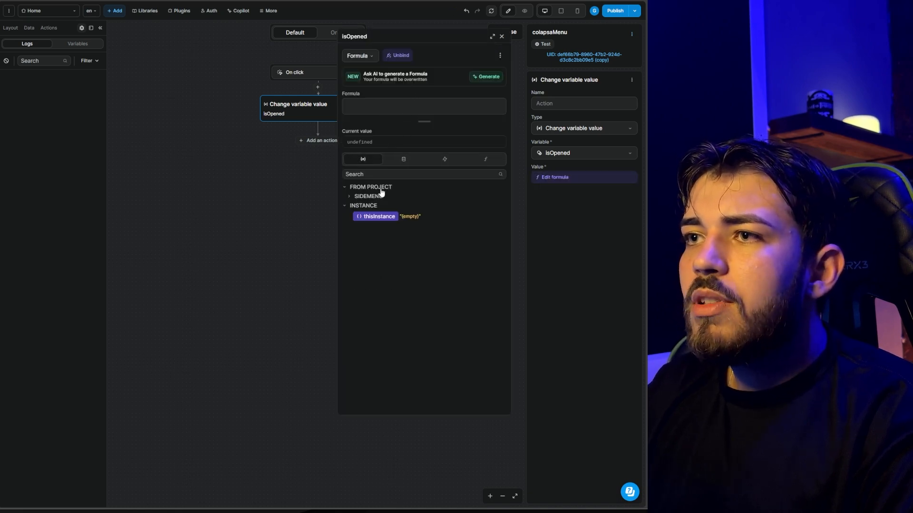
pyautogui.click(354, 197)
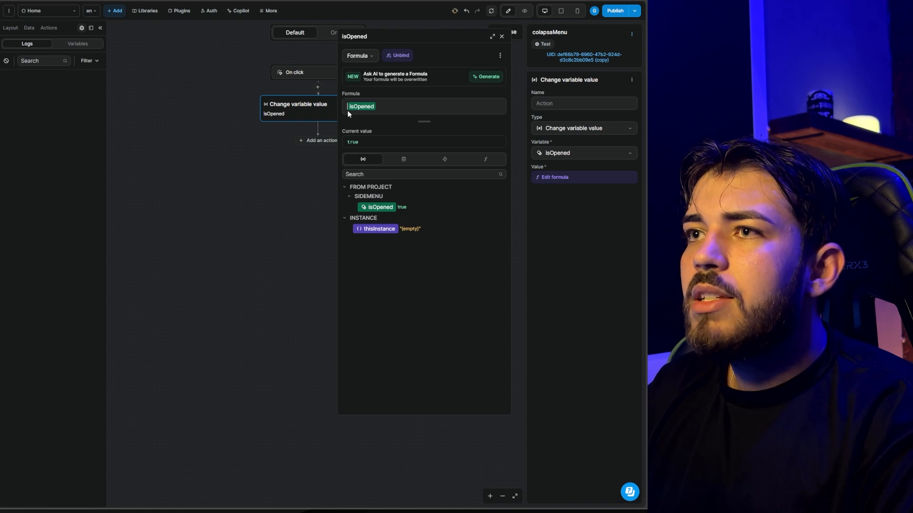
pyautogui.write('!')
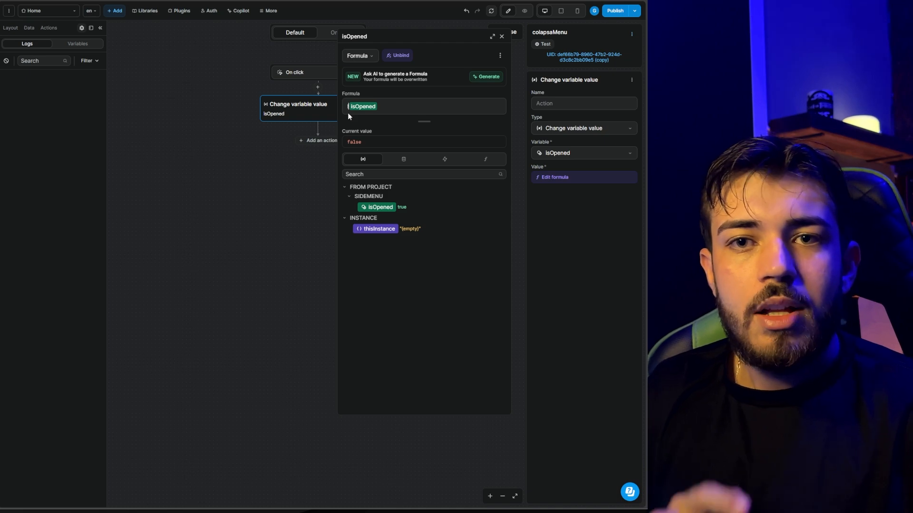
pyautogui.click(502, 36)
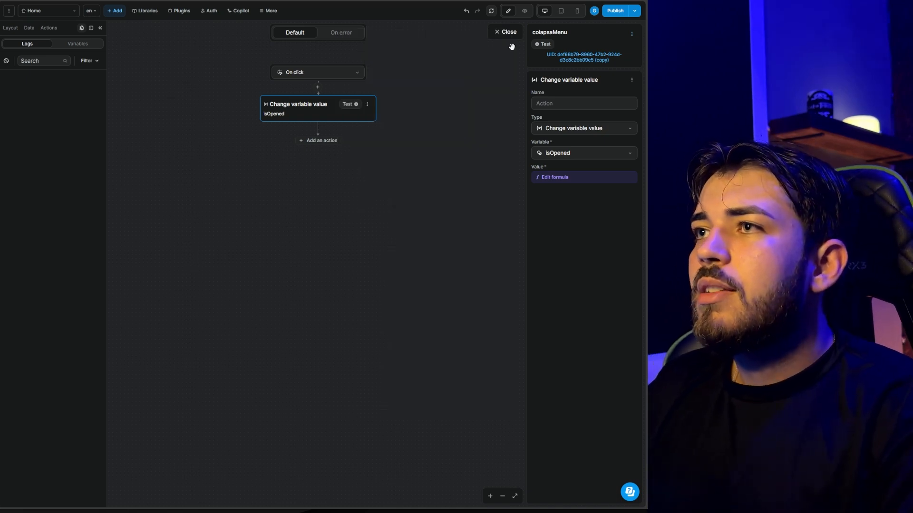
pyautogui.click(508, 32)
# Preview the page, collapse and expand the side menu several times with the arrow icon, and return to editing.
pyautogui.click(525, 11)
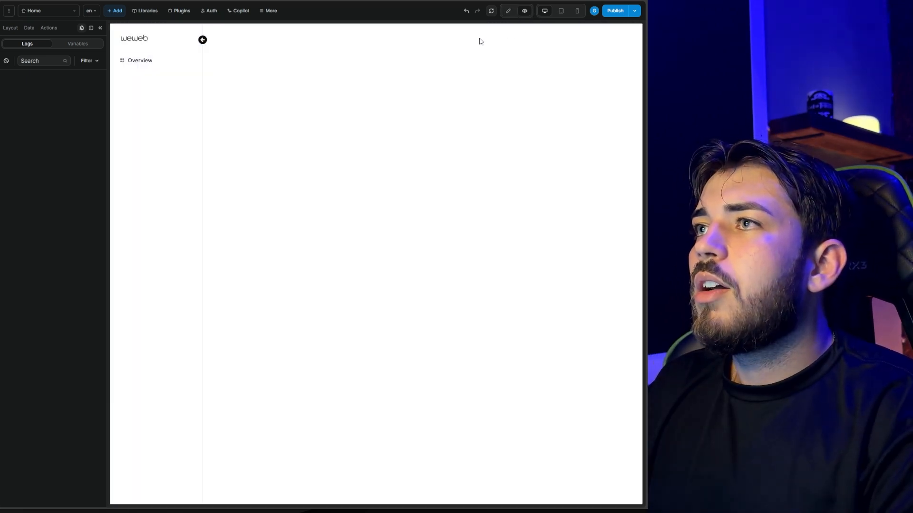
pyautogui.click(203, 41)
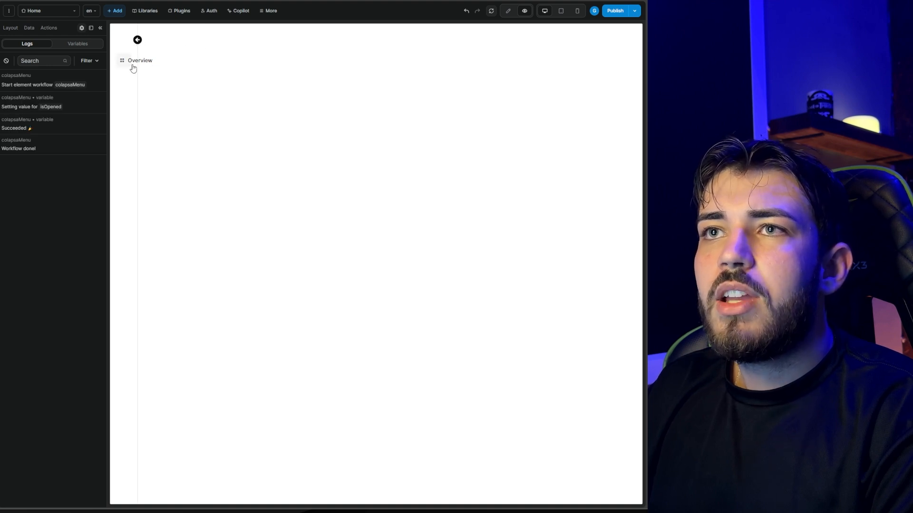
pyautogui.click(137, 39)
pyautogui.click(202, 40)
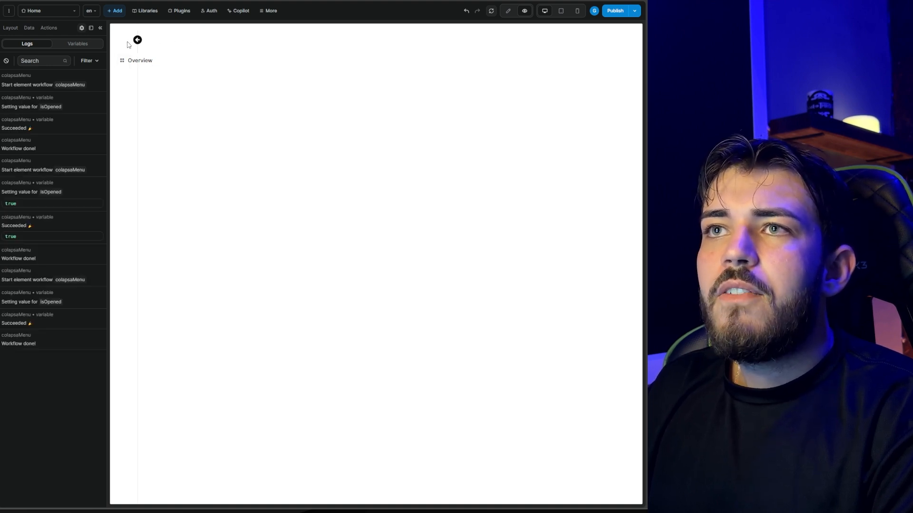
pyautogui.click(137, 40)
pyautogui.click(202, 41)
pyautogui.click(137, 40)
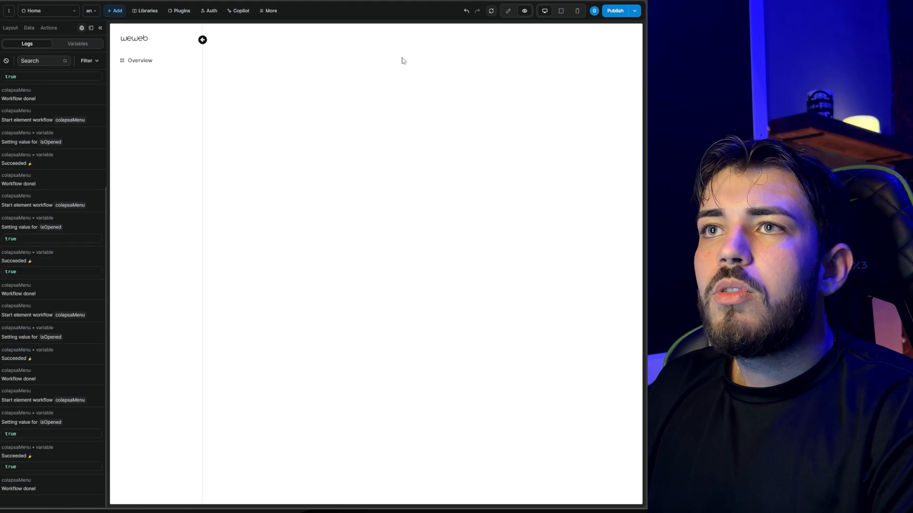
pyautogui.click(507, 10)
# Set the background color of the Container section beside the side menu to the "fundo" color.
pyautogui.click(214, 76)
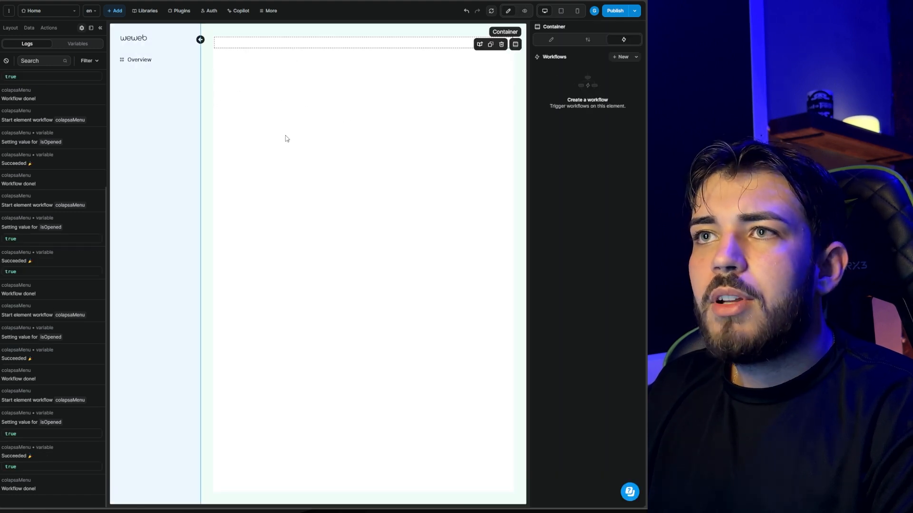
pyautogui.click(17, 30)
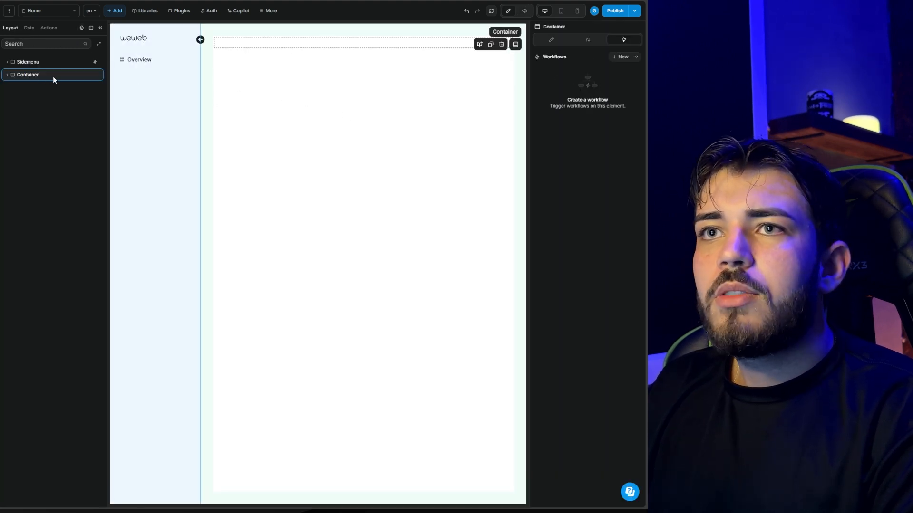
pyautogui.click(551, 40)
pyautogui.scroll(-7, 592, 101)
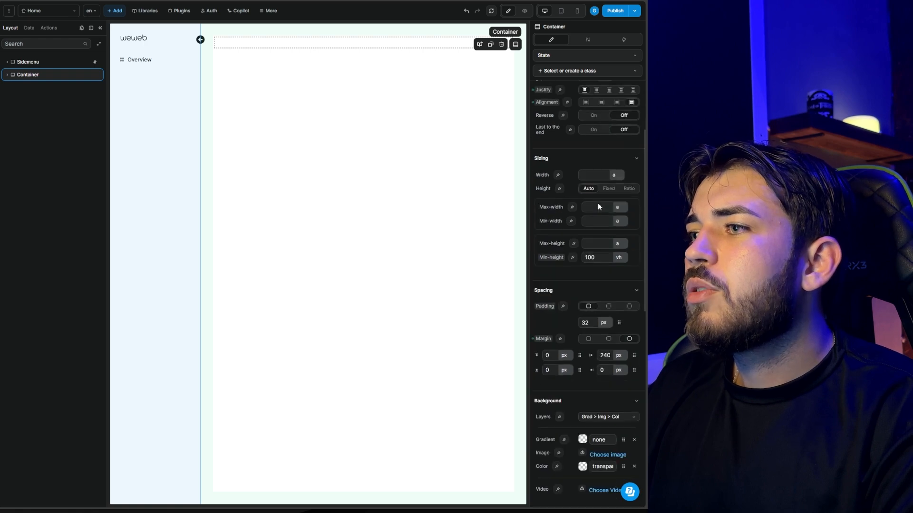
pyautogui.scroll(-2, 597, 237)
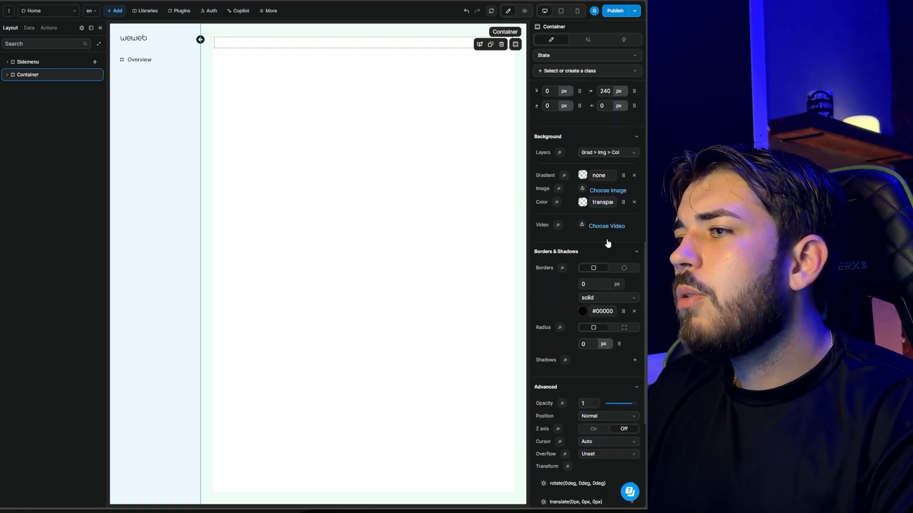
pyautogui.click(602, 196)
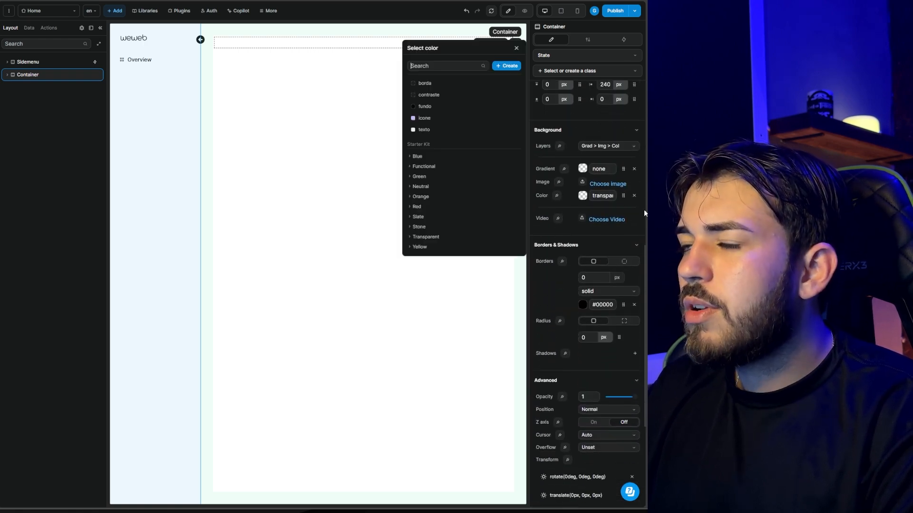
pyautogui.click(424, 110)
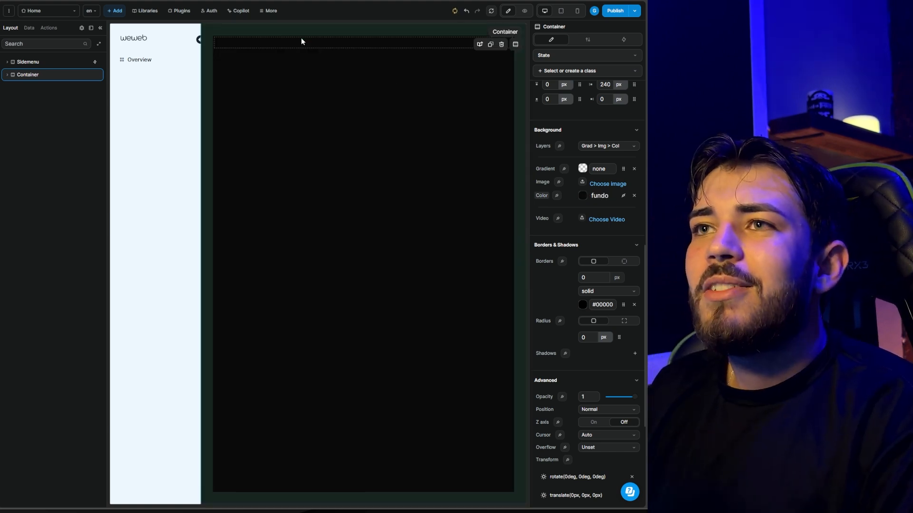
# Set the background color of the inner Container nested in the Container section to "contraste".
pyautogui.click(285, 42)
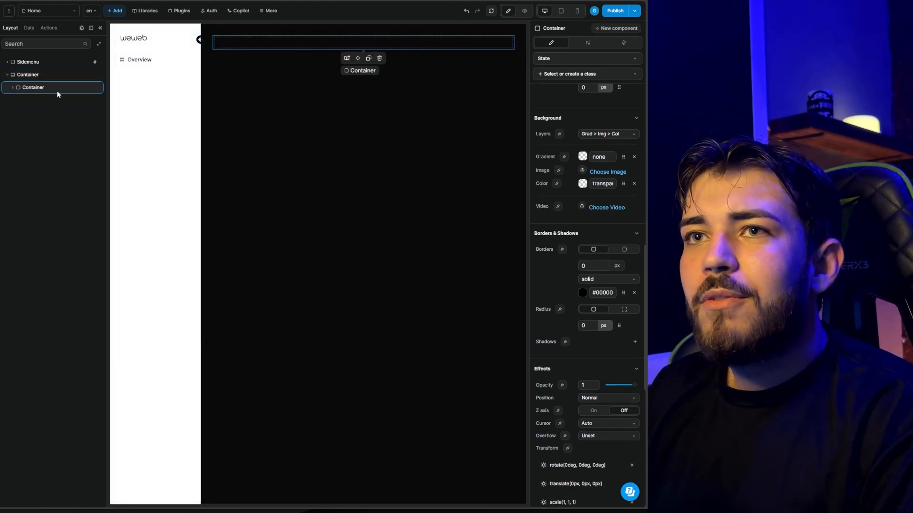
pyautogui.scroll(1, 606, 278)
pyautogui.scroll(2, 610, 269)
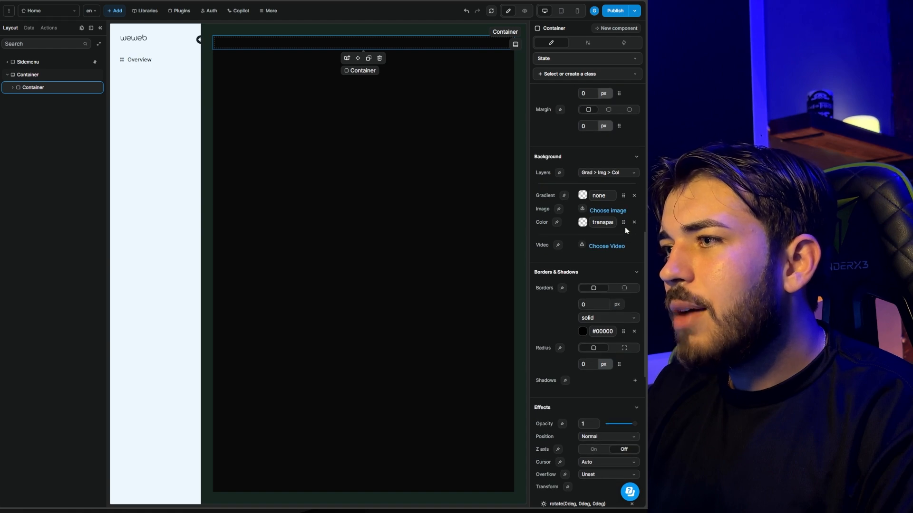
pyautogui.click(610, 222)
pyautogui.click(424, 105)
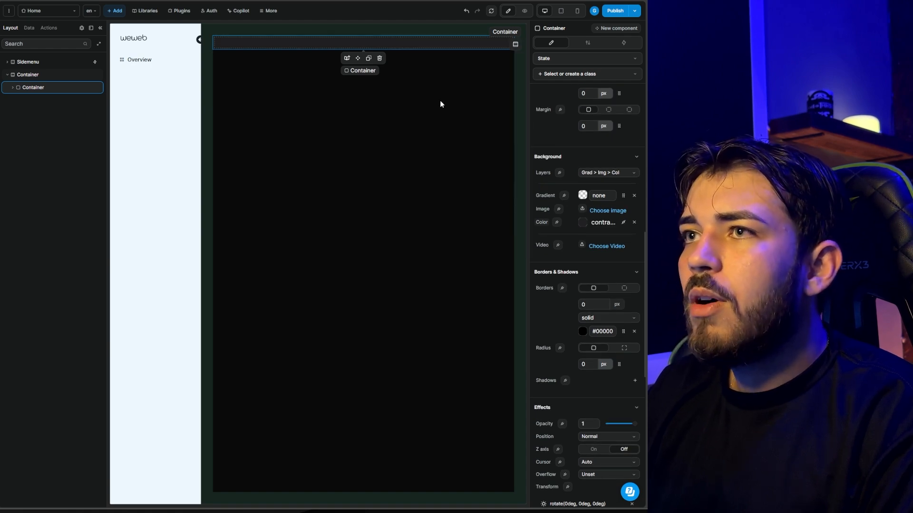
pyautogui.click(257, 70)
pyautogui.click(252, 44)
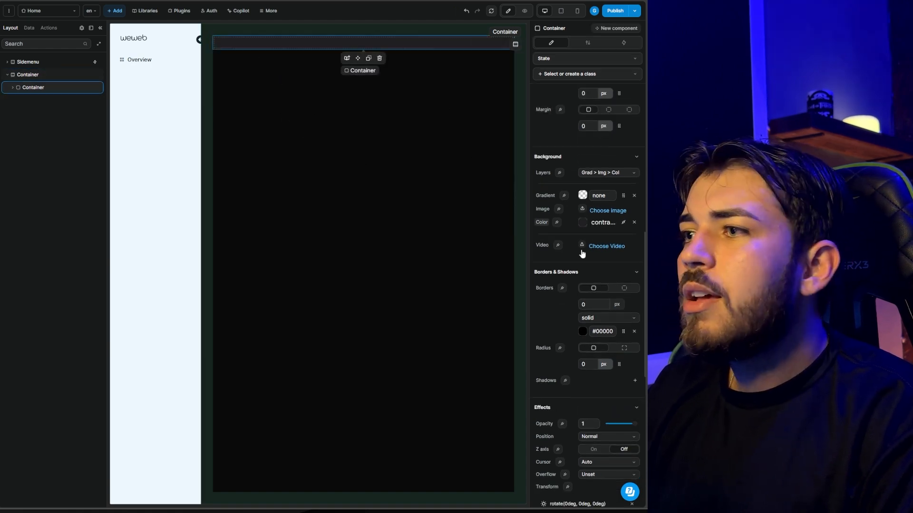
# Set the inner Container's minimum height to 100 vh.
pyautogui.scroll(12, 599, 250)
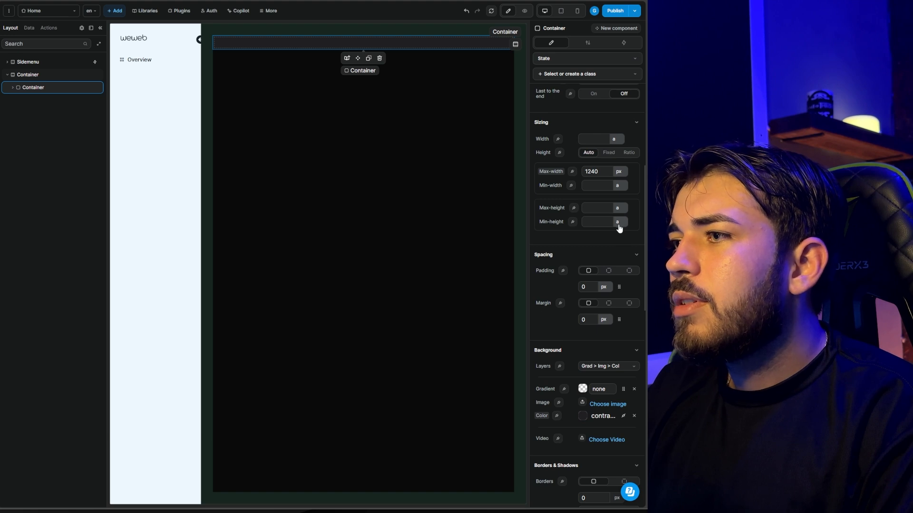
pyautogui.click(617, 222)
pyautogui.click(619, 248)
pyautogui.doubleClick(594, 222)
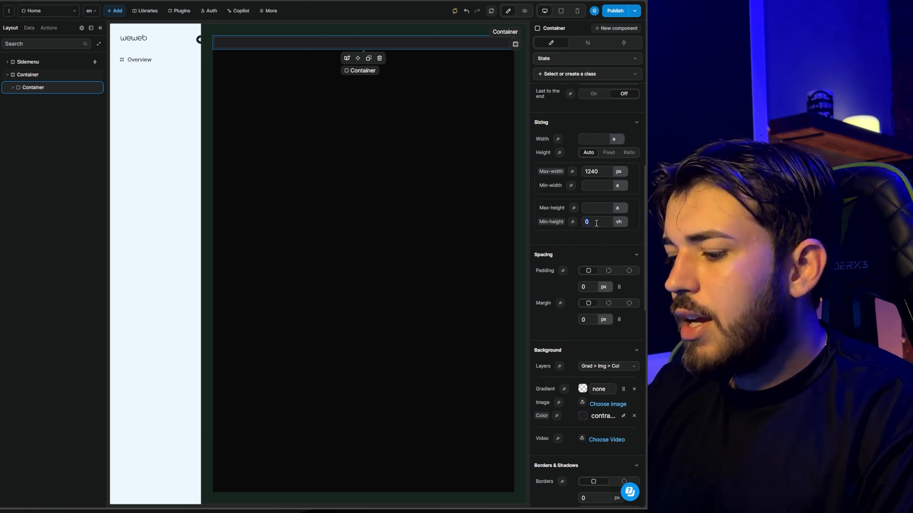
pyautogui.write('100')
# Round the inner Container's corners with a 16 px radius.
pyautogui.scroll(-7, 596, 224)
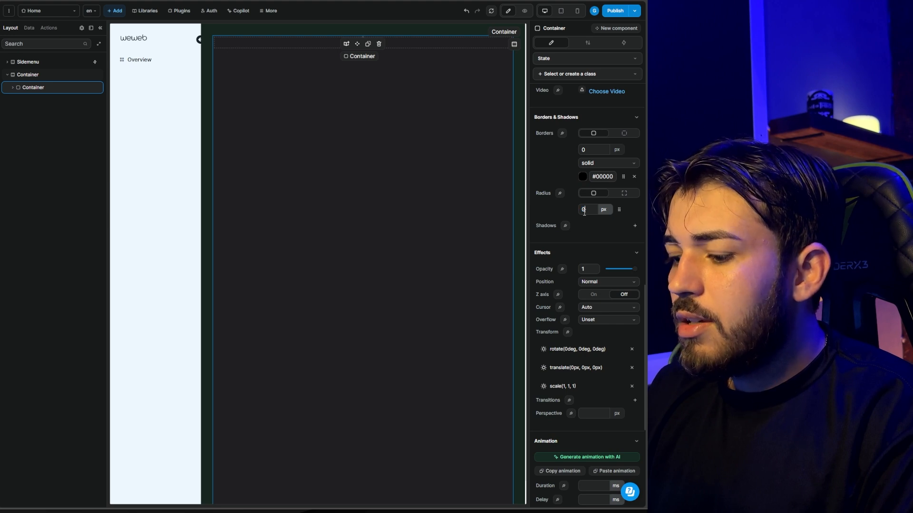
pyautogui.doubleClick(584, 213)
pyautogui.write('20')
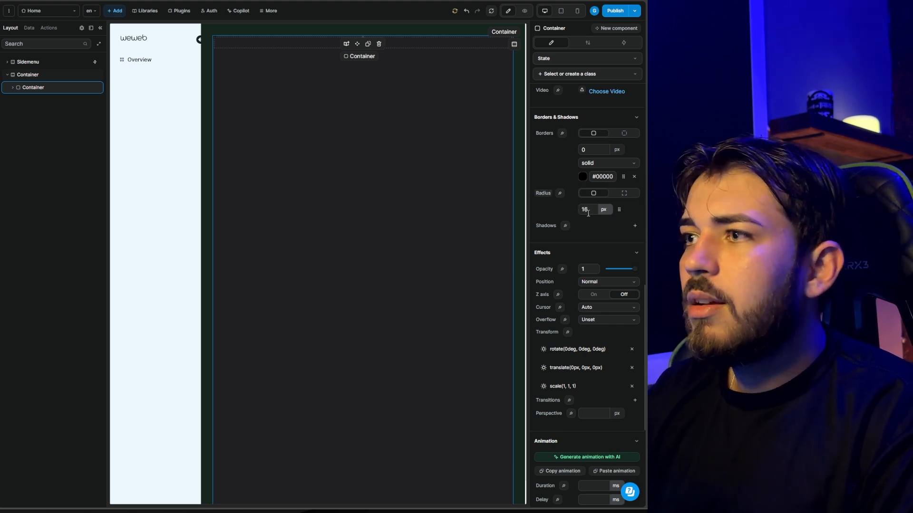
# Preview the menu toggling against the dark Container section by repeatedly collapsing and expanding it, and return to editing.
pyautogui.click(525, 11)
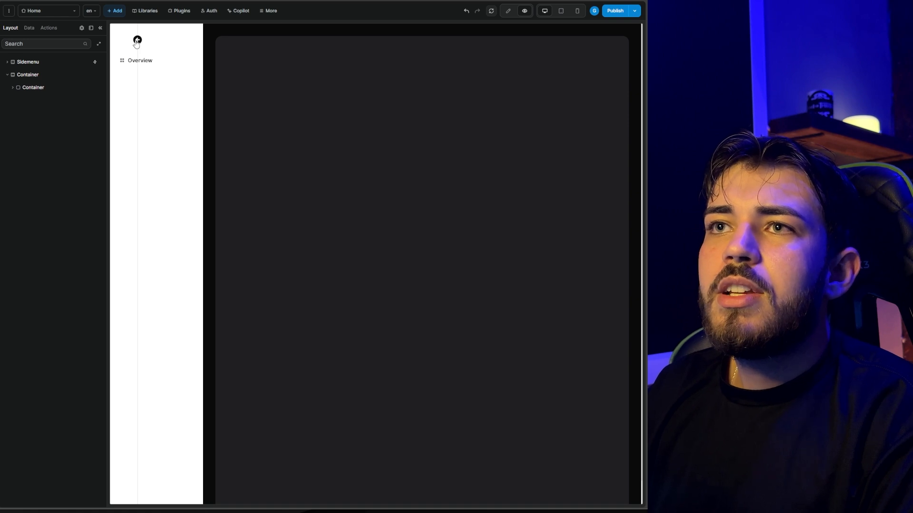
pyautogui.click(198, 43)
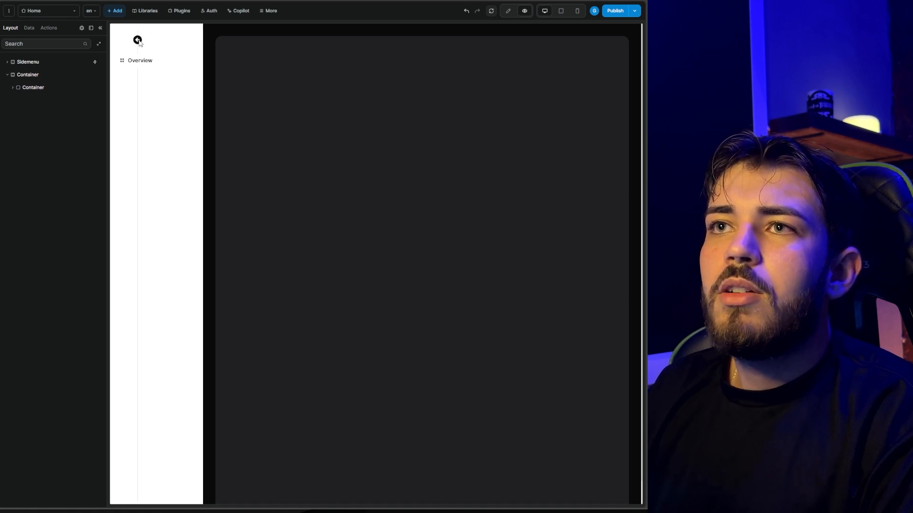
pyautogui.click(139, 41)
pyautogui.click(203, 41)
pyautogui.click(139, 40)
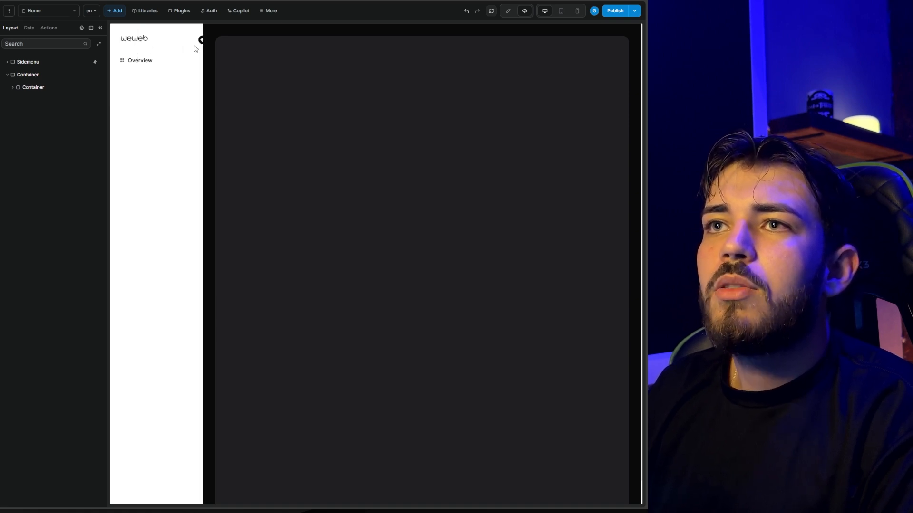
pyautogui.click(200, 40)
pyautogui.click(138, 40)
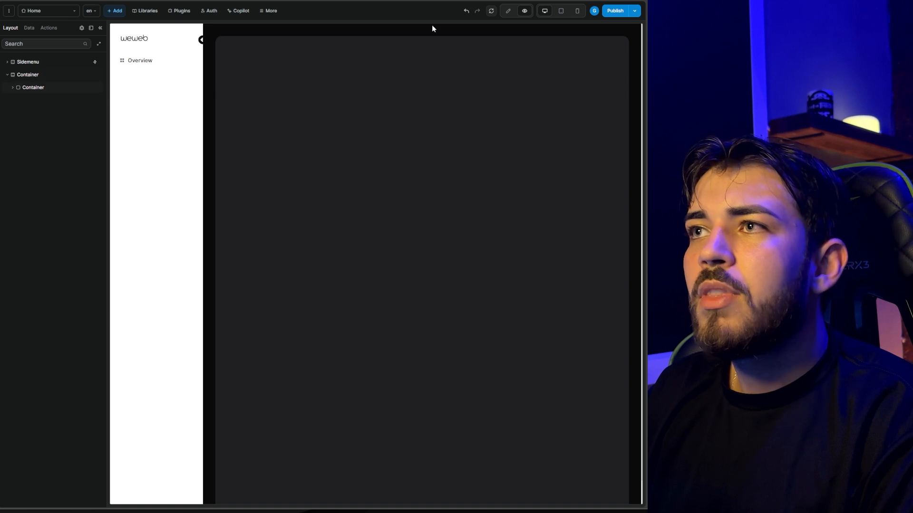
pyautogui.click(511, 14)
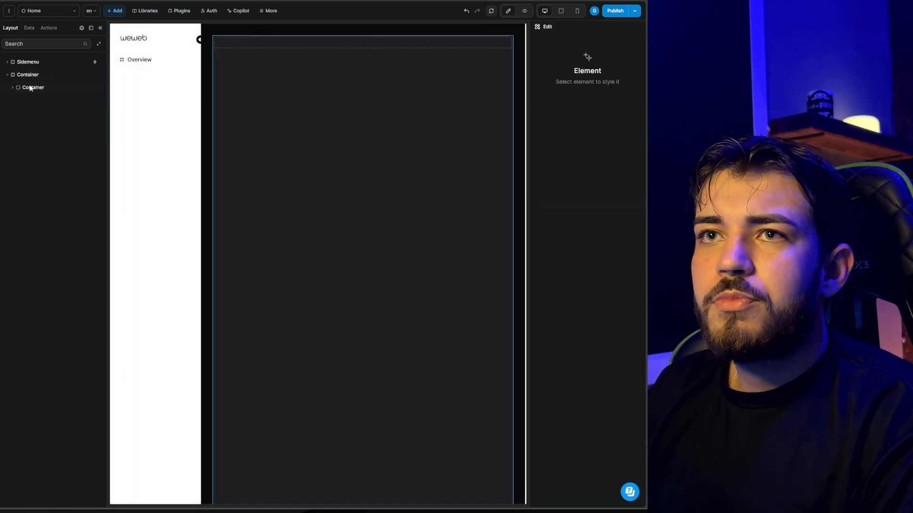
# Bind the outer Container section's margin to a formula that begins with "0 0 0" followed by a plus operator.
pyautogui.click(27, 75)
pyautogui.scroll(-5, 615, 322)
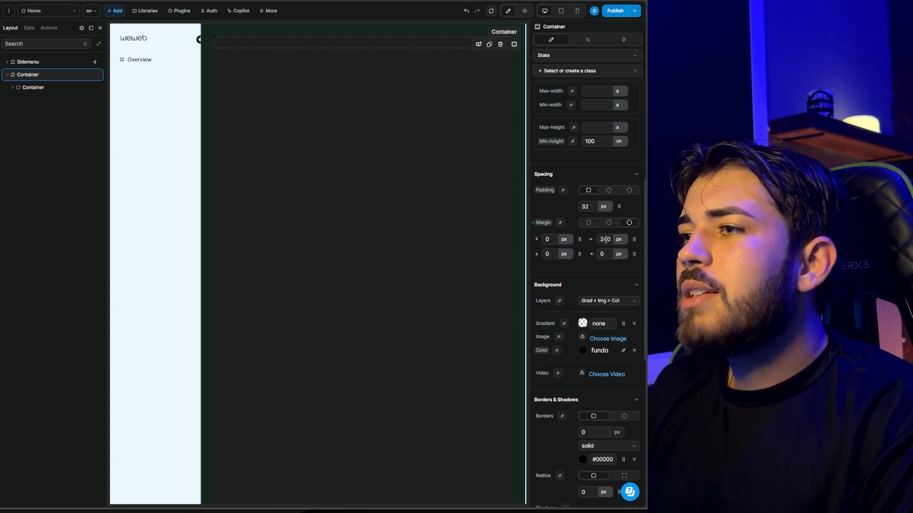
pyautogui.scroll(1, 588, 230)
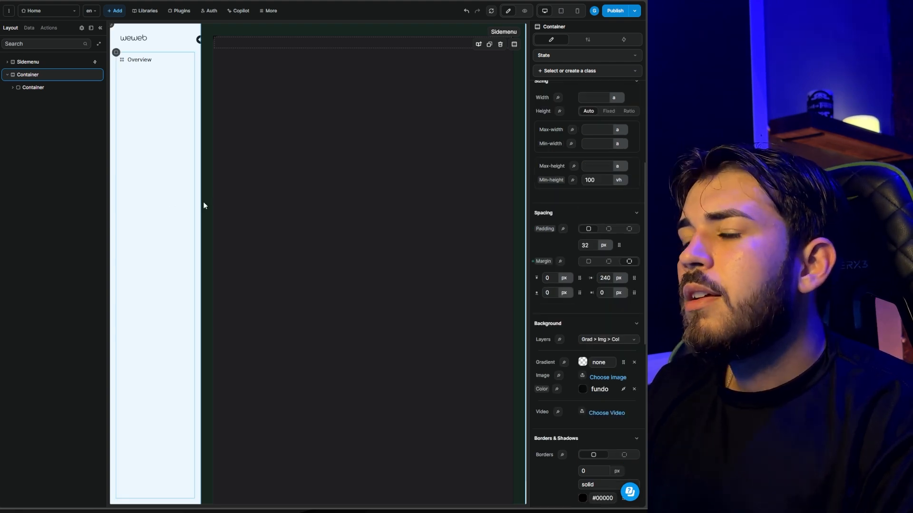
pyautogui.click(560, 263)
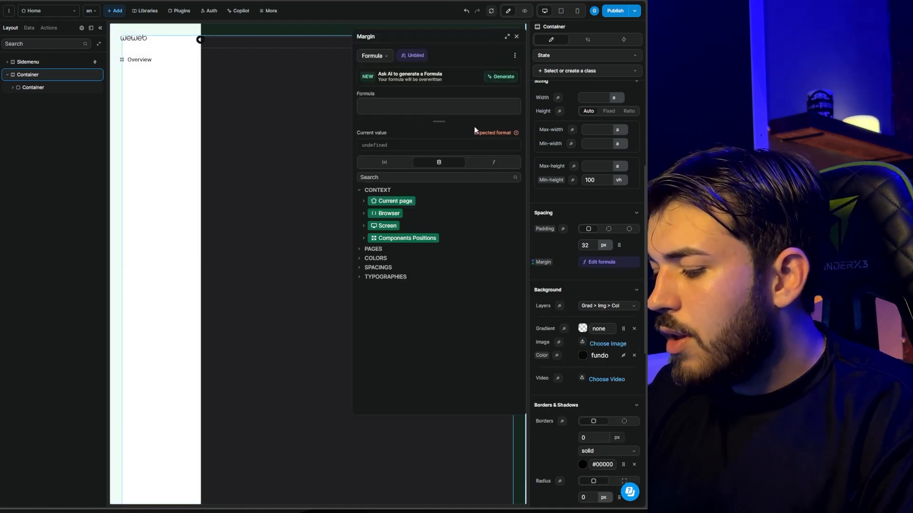
pyautogui.write("'")
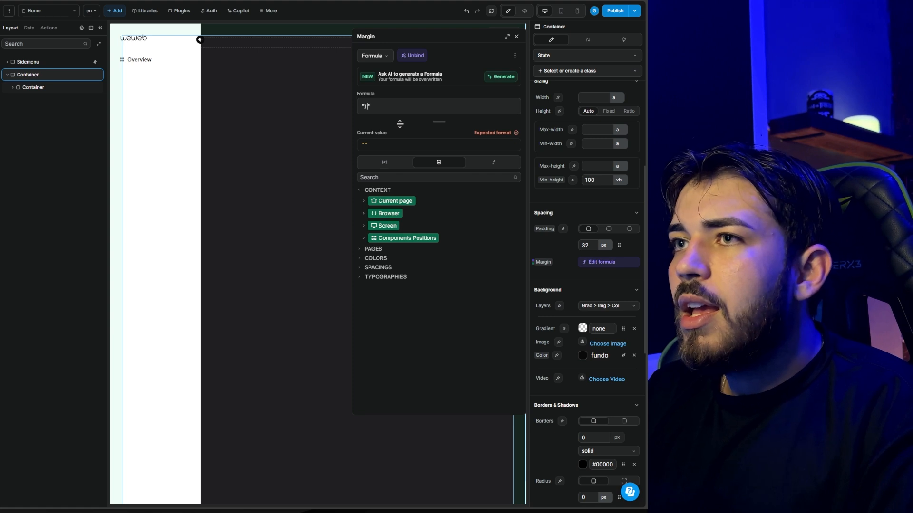
pyautogui.write('0 0 0')
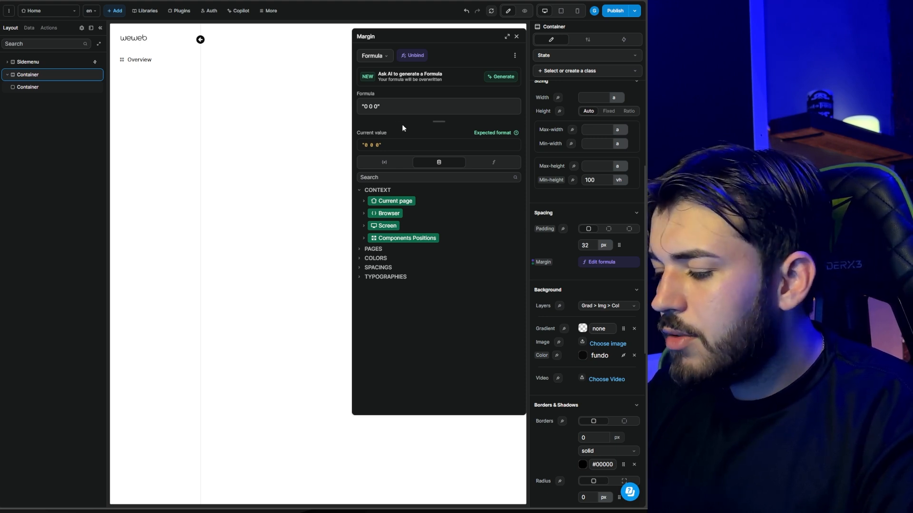
pyautogui.write('+')
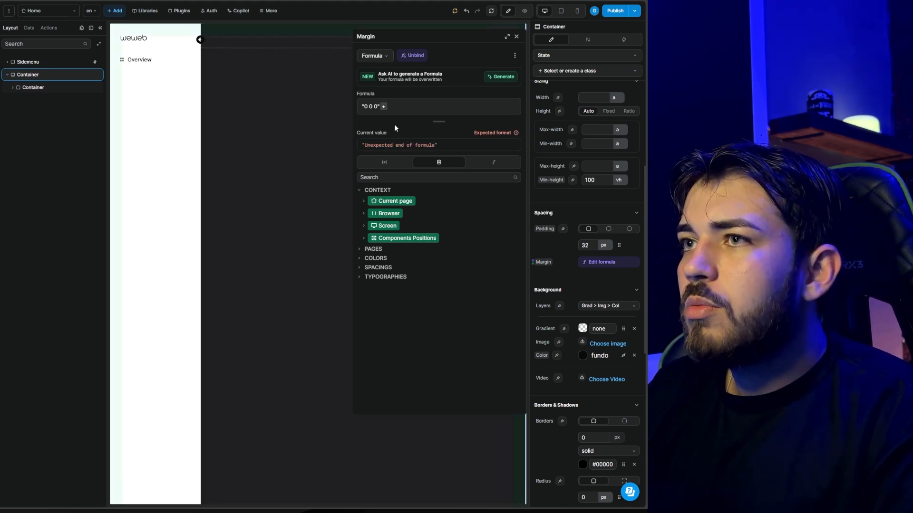
# Complete the margin formula with the nav position's width plus "px", adding a space after the last zero in "0 0 0 ".
pyautogui.click(362, 241)
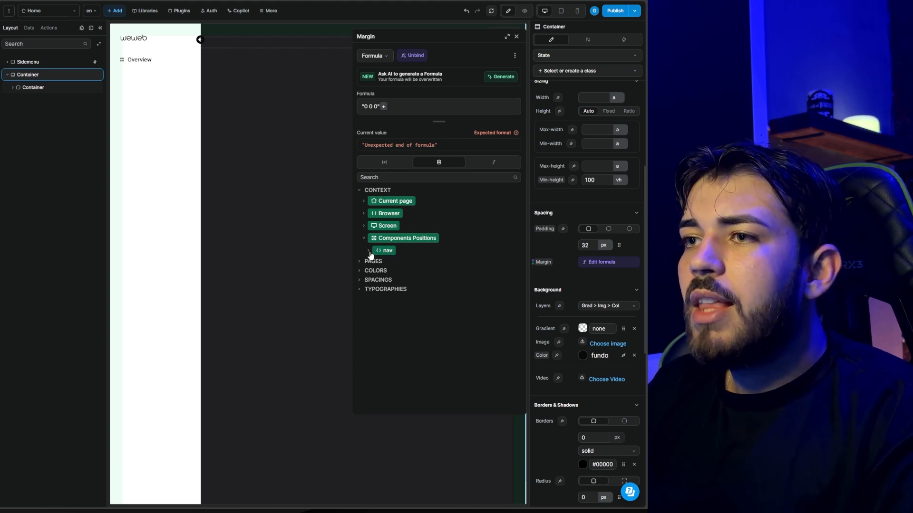
pyautogui.click(369, 252)
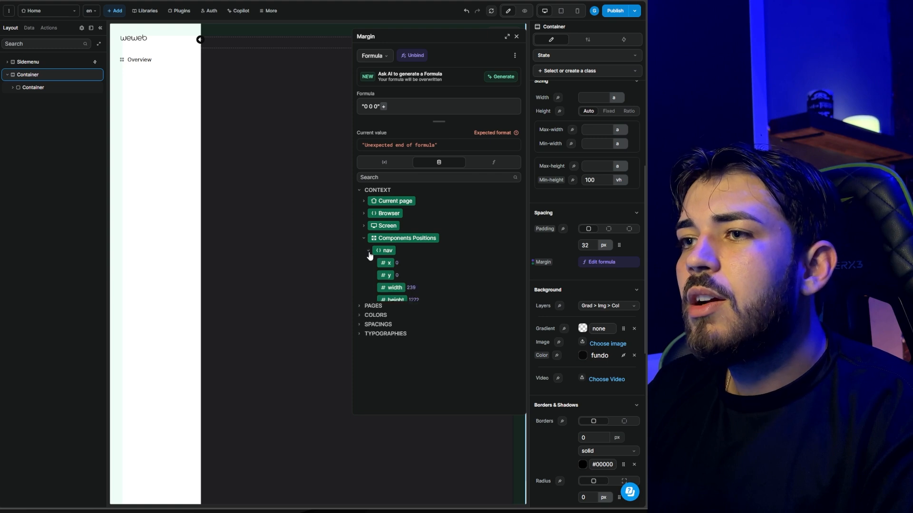
pyautogui.click(394, 288)
pyautogui.write('+ Position of nav - width')
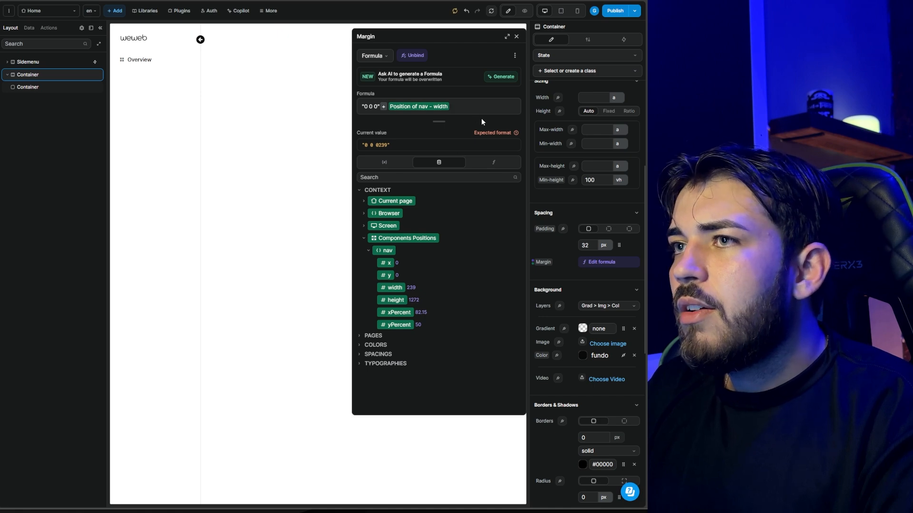
pyautogui.write(' + "')
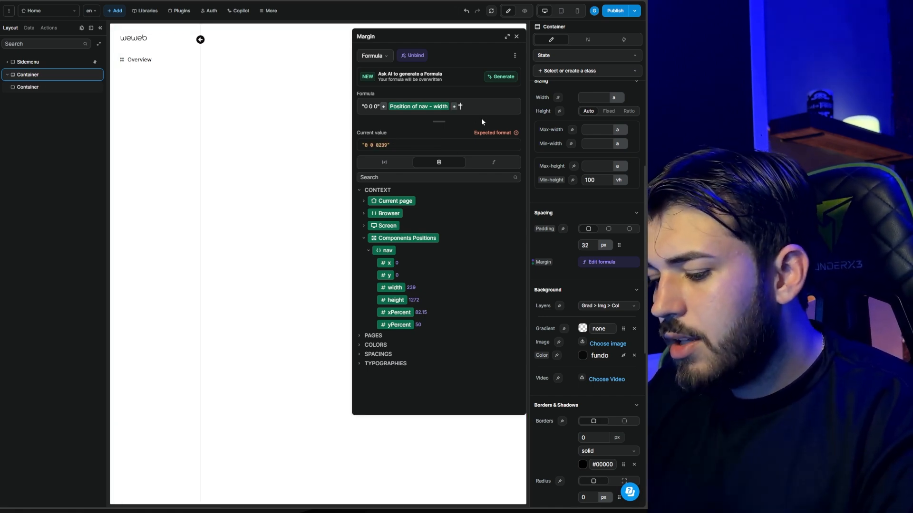
pyautogui.write('px')
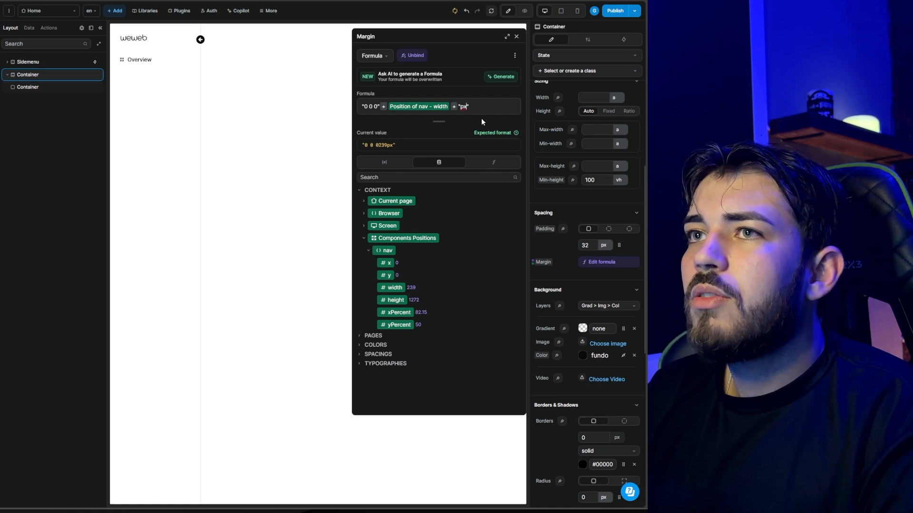
pyautogui.click(380, 110)
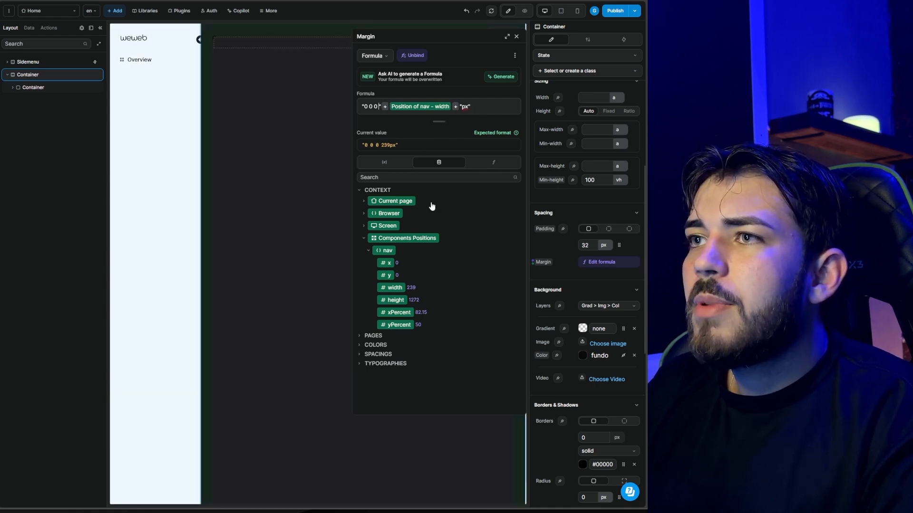
pyautogui.click(516, 36)
# Preview how the Container follows the menu's width by repeatedly collapsing and expanding the side menu, and return to editing.
pyautogui.click(525, 11)
pyautogui.click(208, 40)
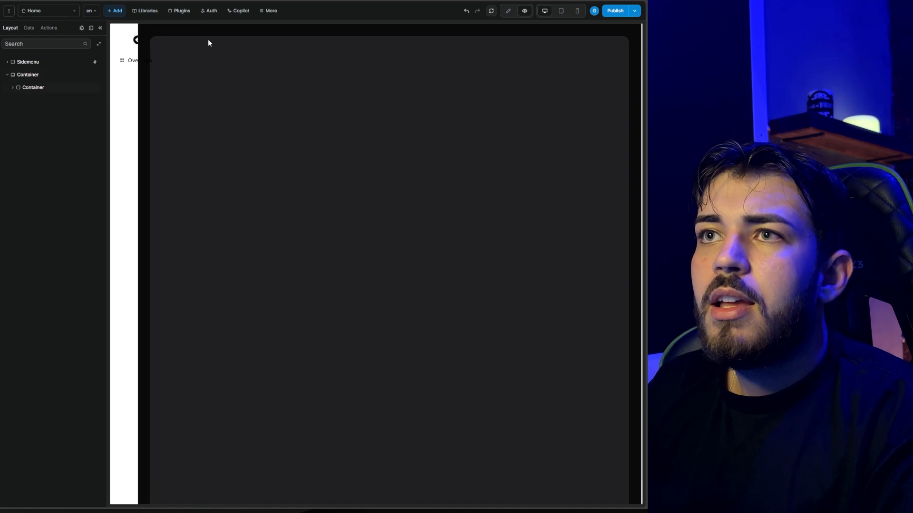
pyautogui.click(136, 41)
pyautogui.click(208, 41)
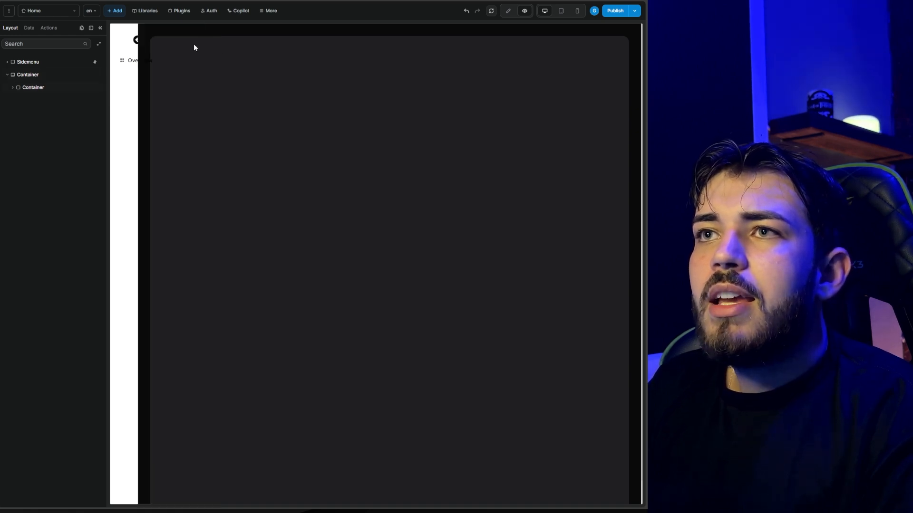
pyautogui.click(137, 41)
pyautogui.click(200, 43)
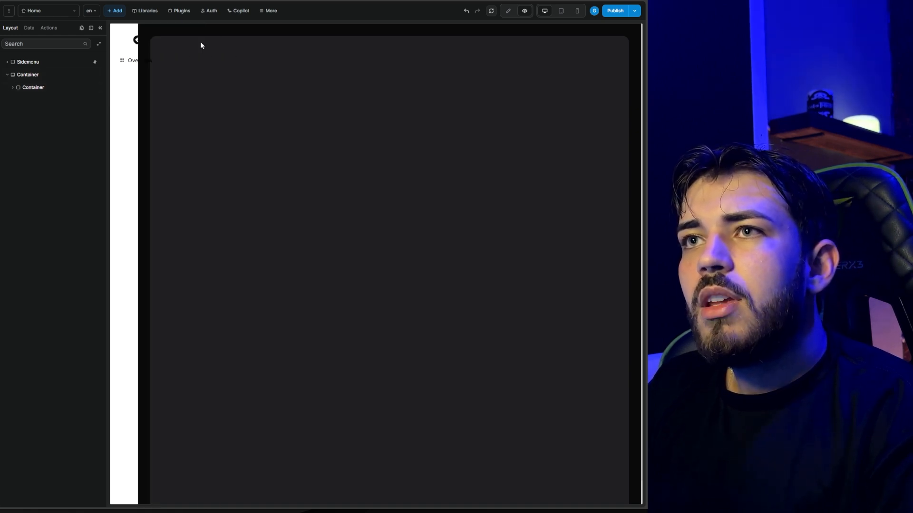
pyautogui.click(136, 40)
pyautogui.click(200, 42)
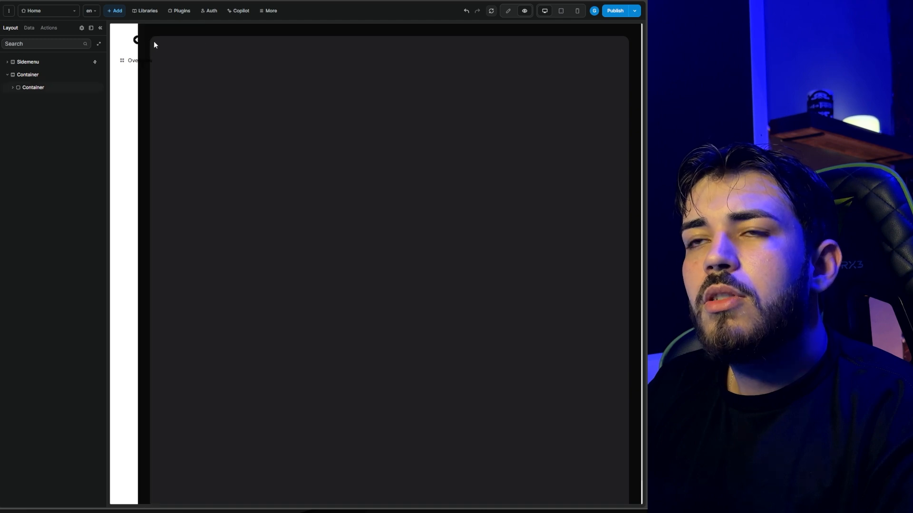
pyautogui.click(139, 42)
pyautogui.click(200, 42)
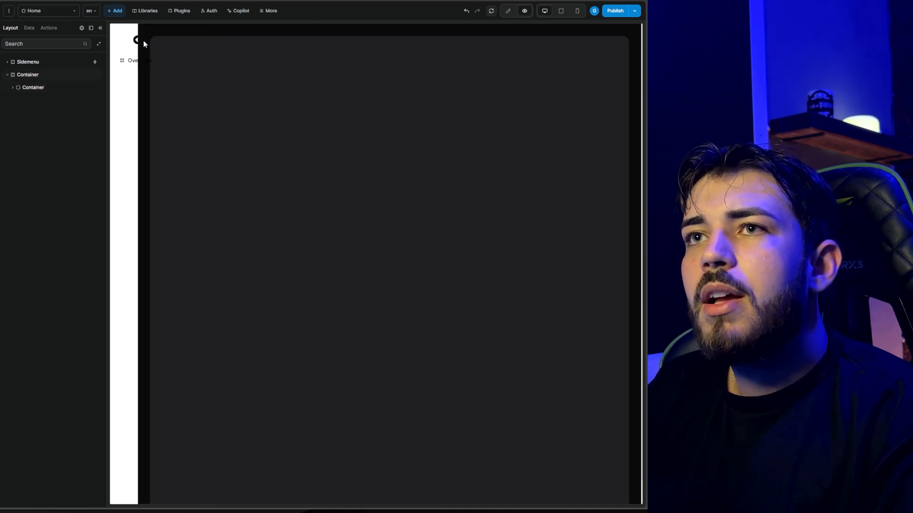
pyautogui.click(141, 41)
pyautogui.click(200, 42)
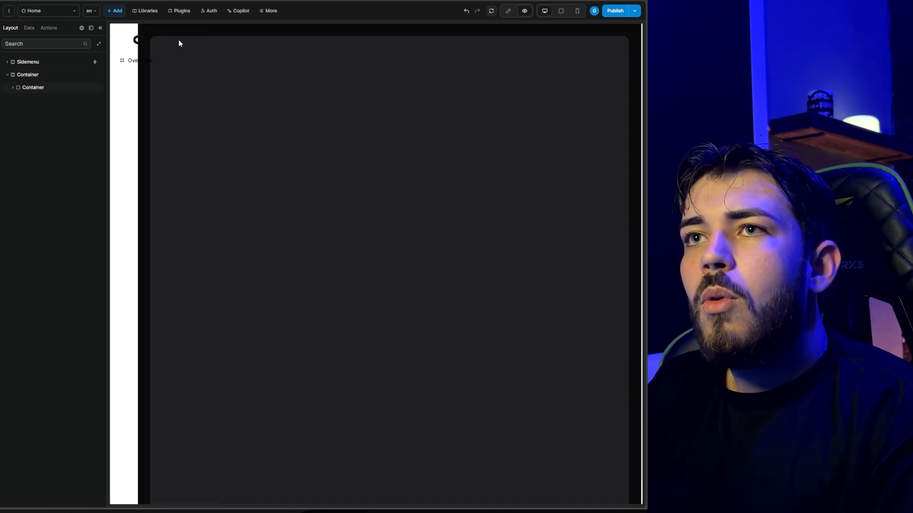
pyautogui.click(139, 41)
pyautogui.click(508, 10)
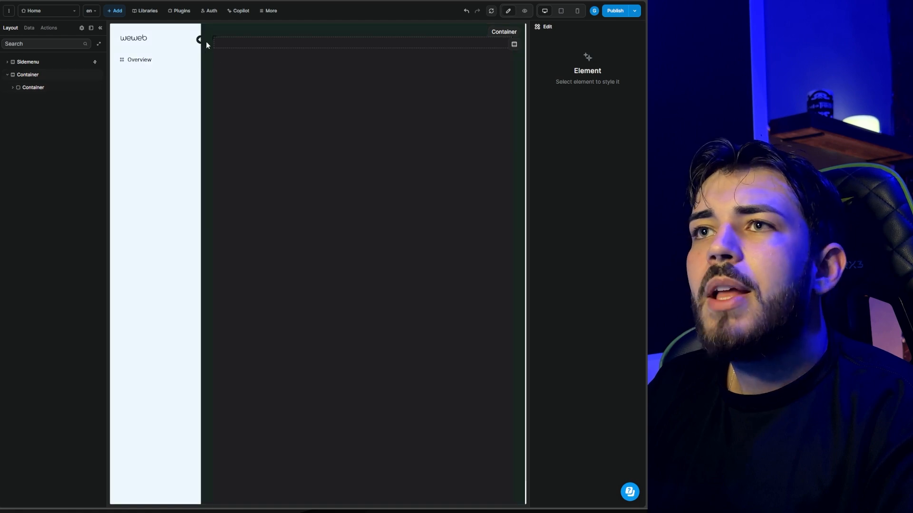
# Set the color of the side menu's arrow toggle icon to the saved color "icone".
pyautogui.click(201, 40)
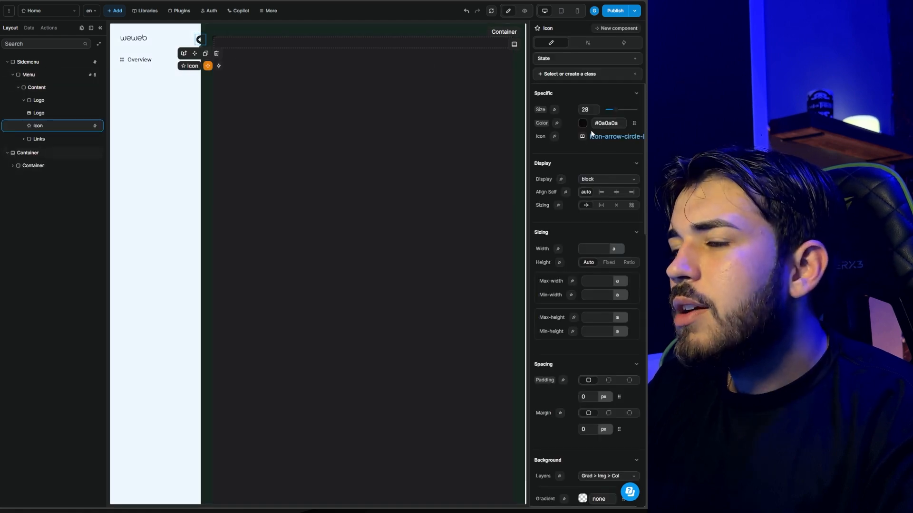
pyautogui.click(635, 123)
pyautogui.click(425, 118)
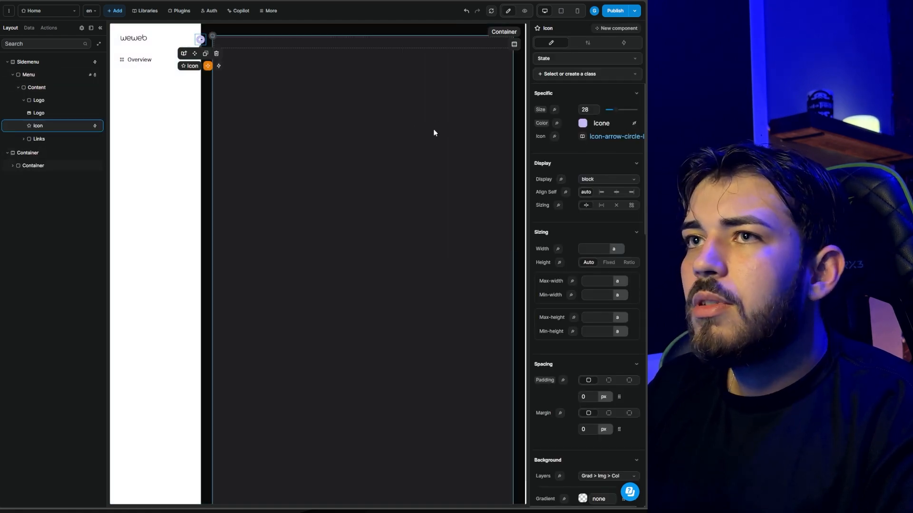
pyautogui.click(258, 89)
# Set the background color of the Menu element inside Sidemenu to the saved color "fundo".
pyautogui.click(138, 138)
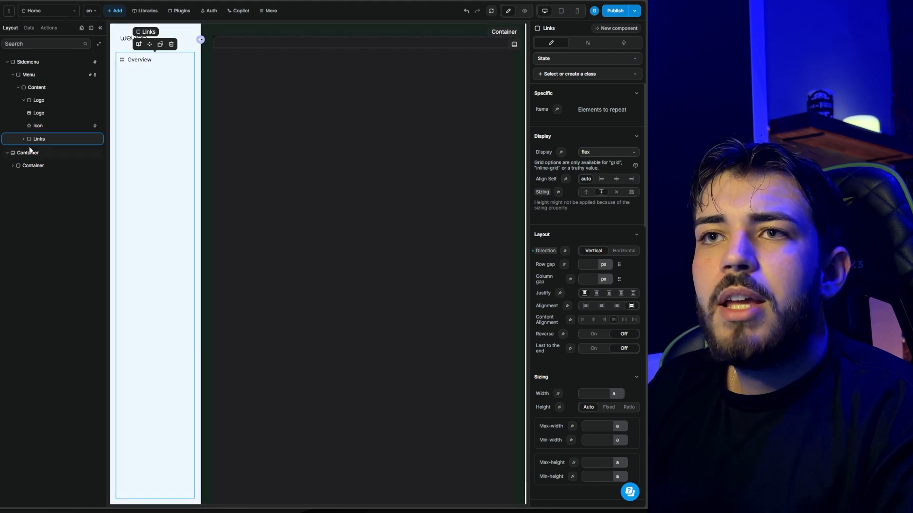
pyautogui.click(33, 87)
pyautogui.click(18, 88)
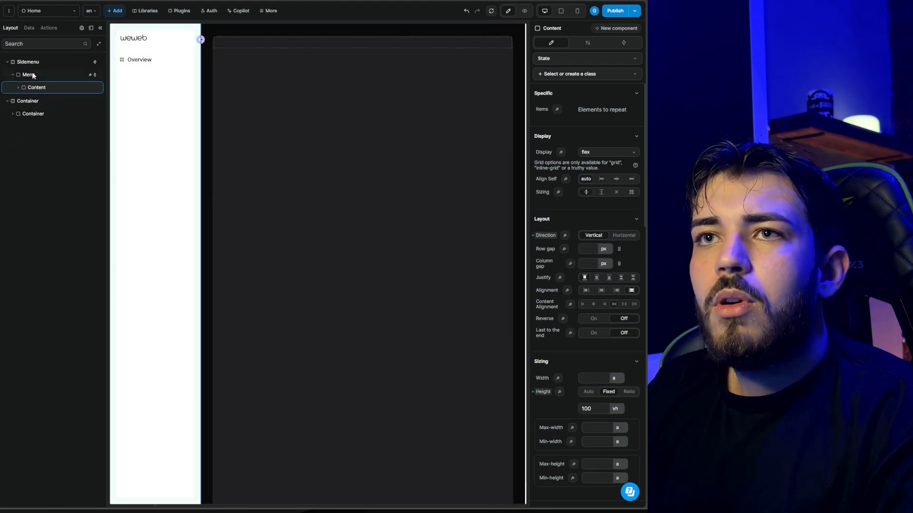
pyautogui.click(29, 75)
pyautogui.scroll(-6, 589, 336)
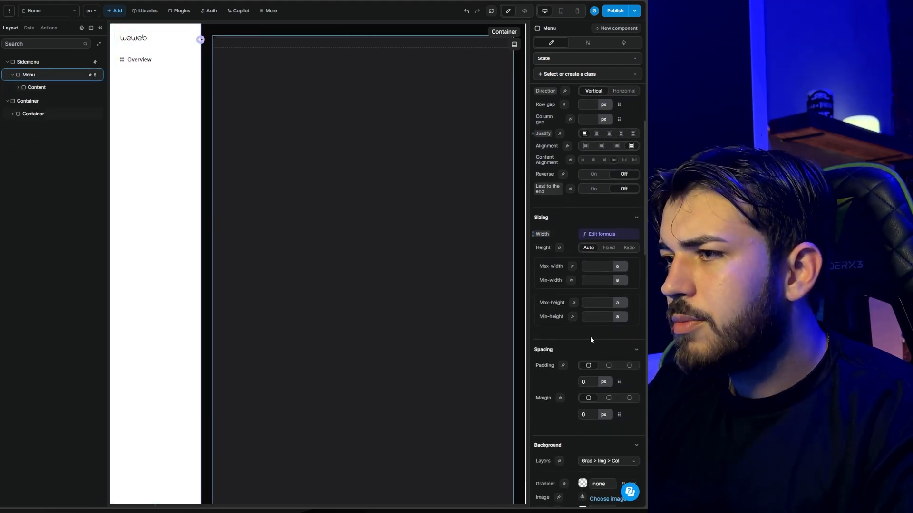
pyautogui.click(623, 361)
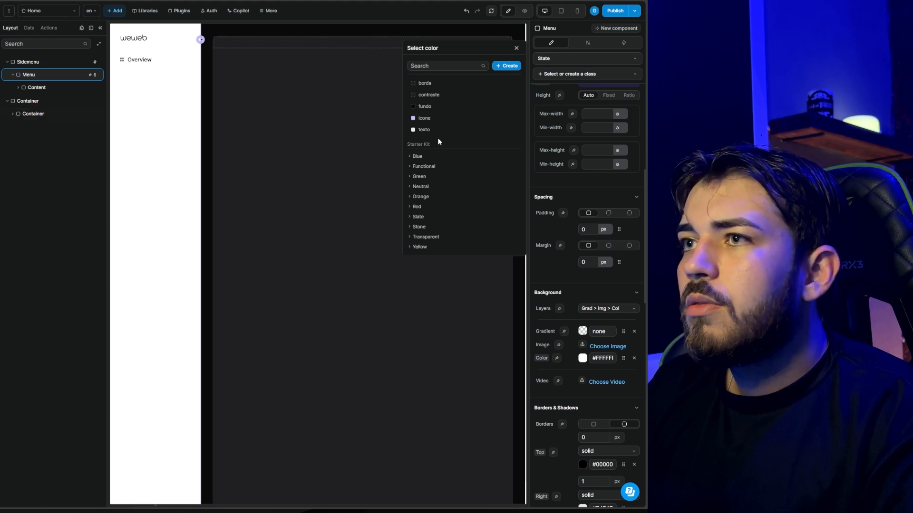
pyautogui.click(428, 107)
pyautogui.click(341, 180)
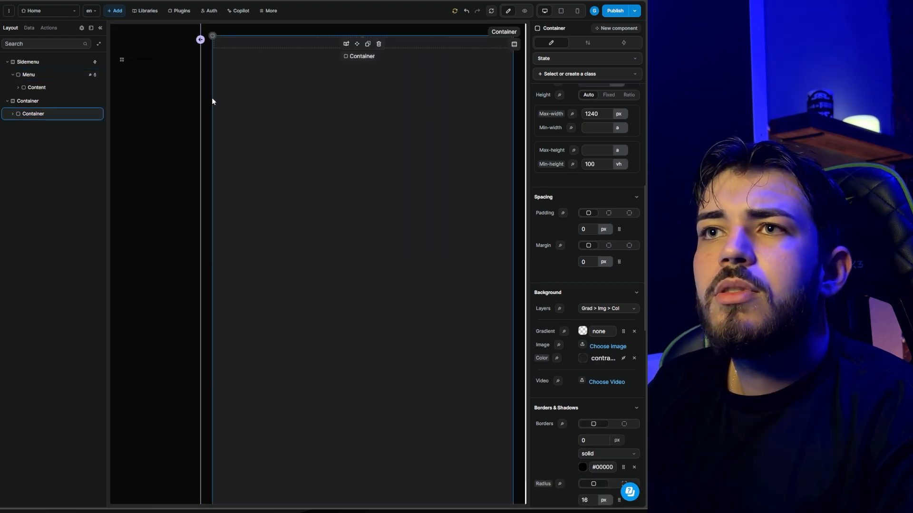
# Remove the Item:Hover and div:Active Link states from the Overview link's text.
pyautogui.click(131, 59)
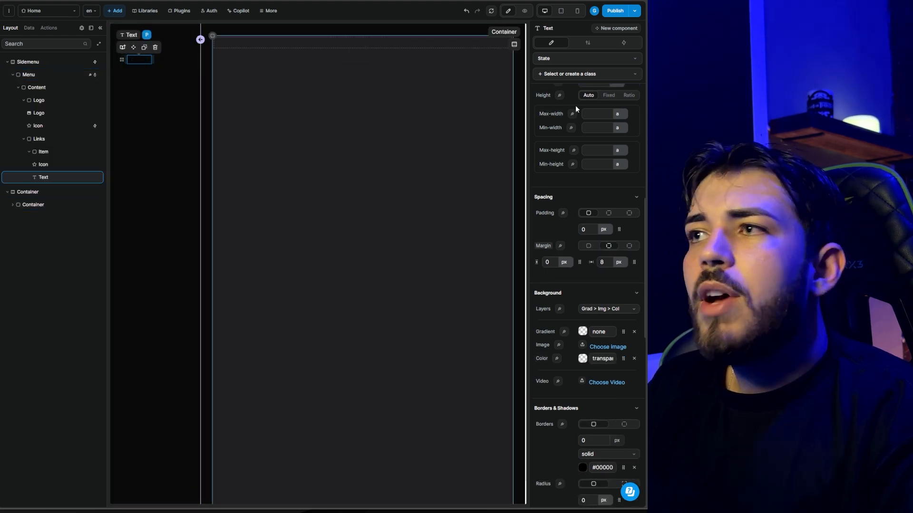
pyautogui.click(606, 60)
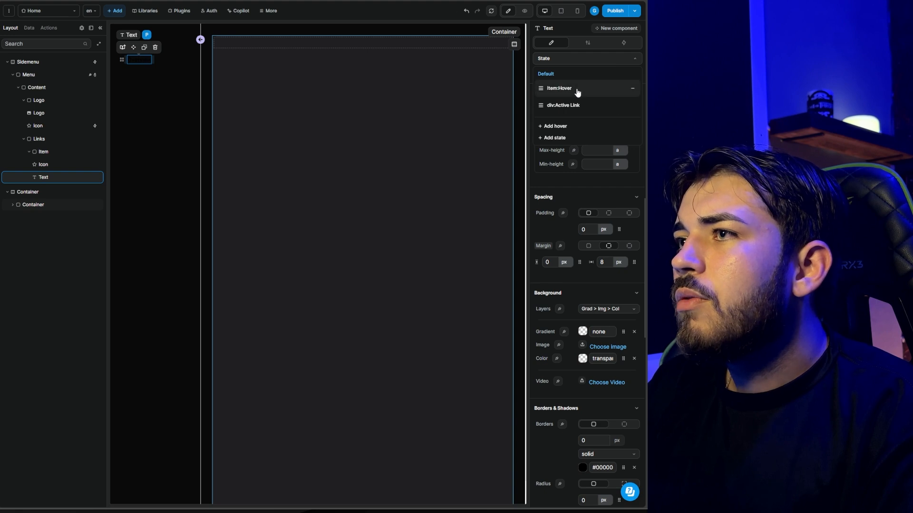
pyautogui.click(632, 90)
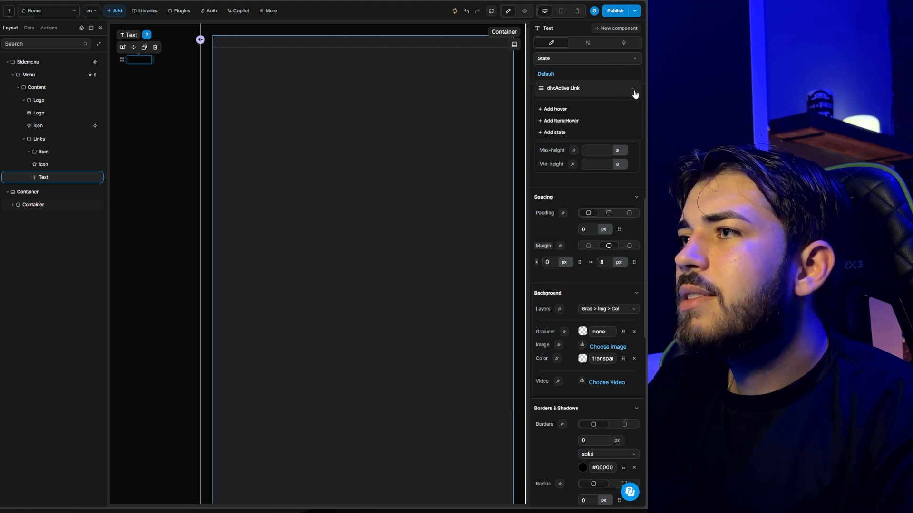
pyautogui.click(634, 94)
pyautogui.click(568, 70)
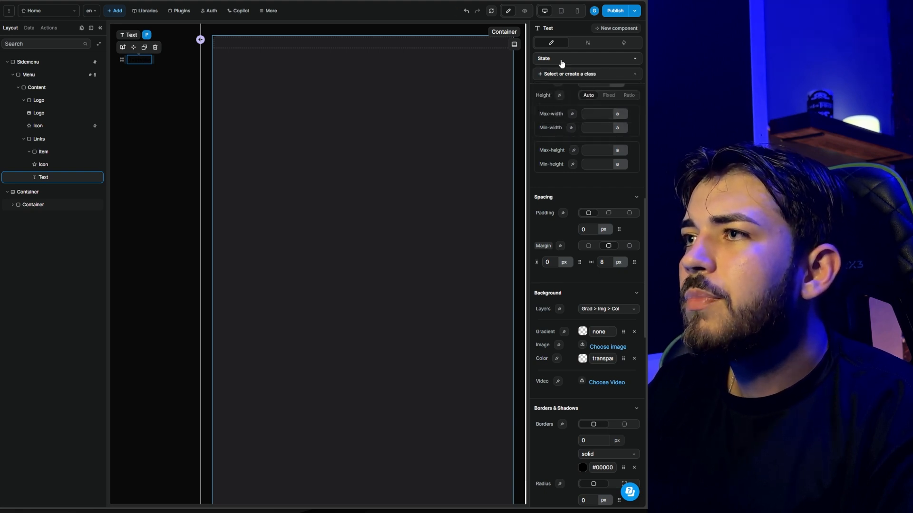
# Set the text color of the Overview link's text to the saved color "texto".
pyautogui.scroll(7, 594, 233)
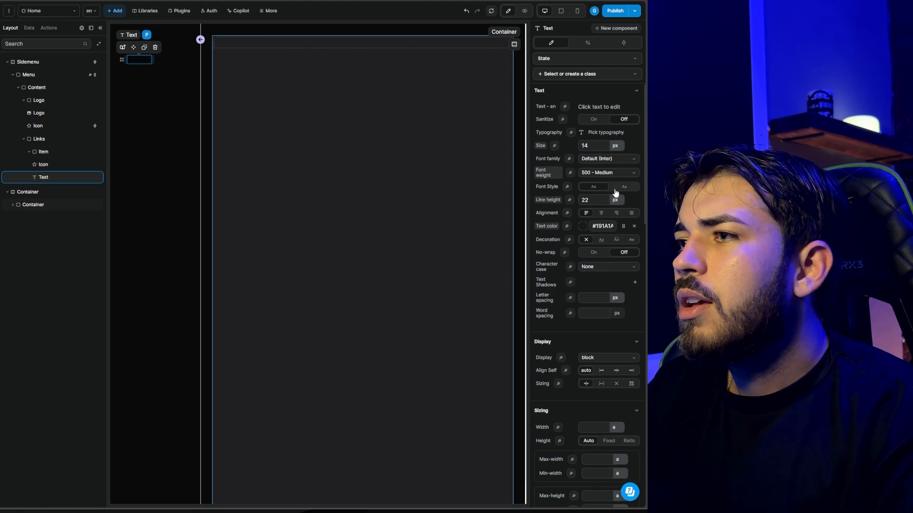
pyautogui.click(624, 190)
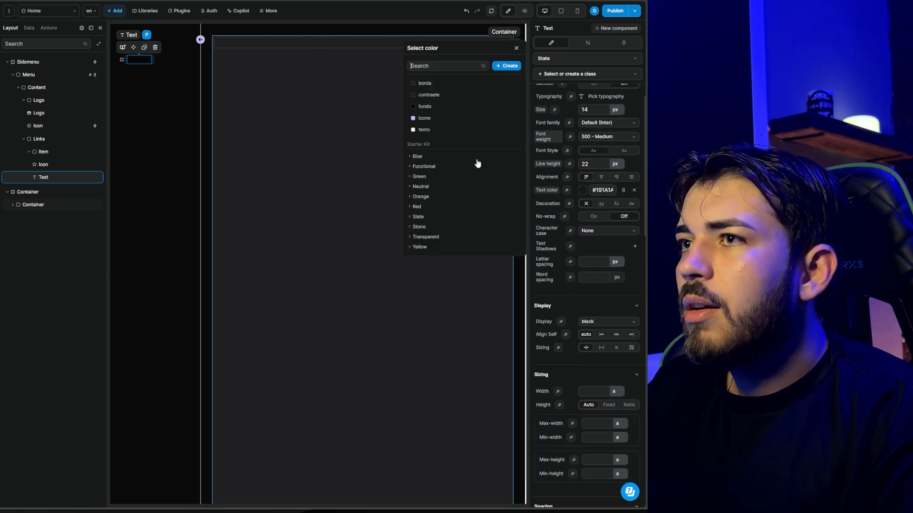
pyautogui.click(432, 131)
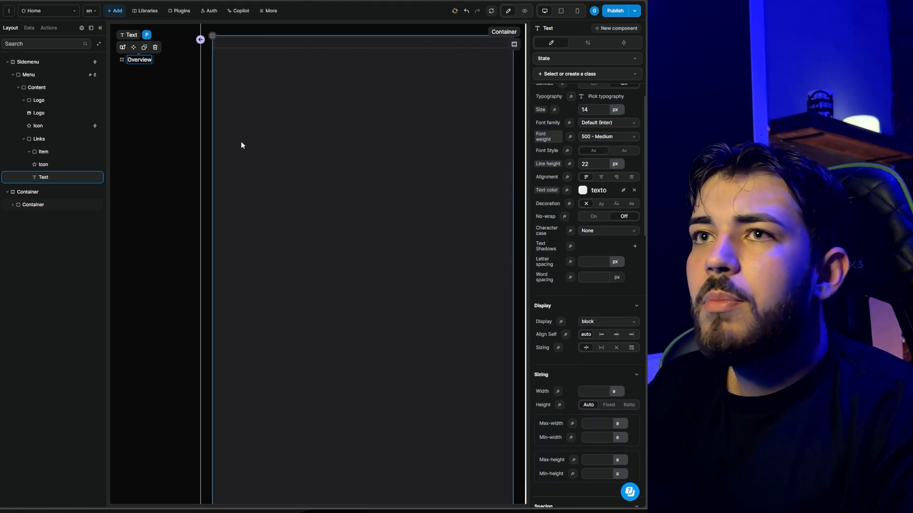
# Set the color of the Overview link's grid icon to the saved color "icone".
pyautogui.click(122, 61)
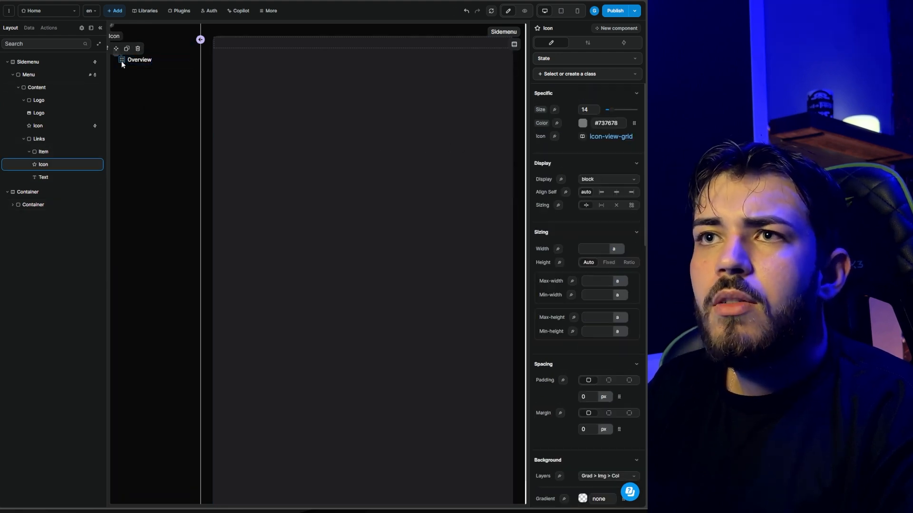
pyautogui.click(634, 124)
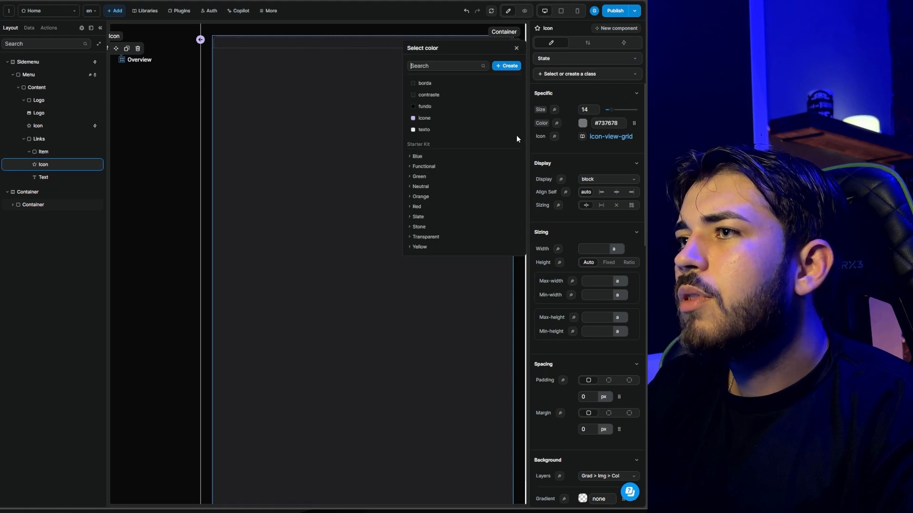
pyautogui.click(422, 119)
pyautogui.click(161, 107)
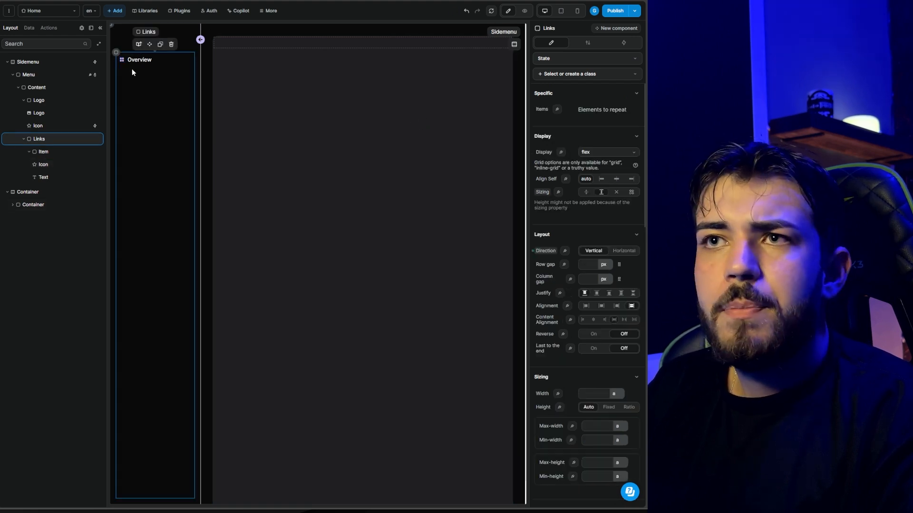
# Set the background color of the Overview link item's Hover state to the saved color "contraste" and preview it.
pyautogui.click(158, 62)
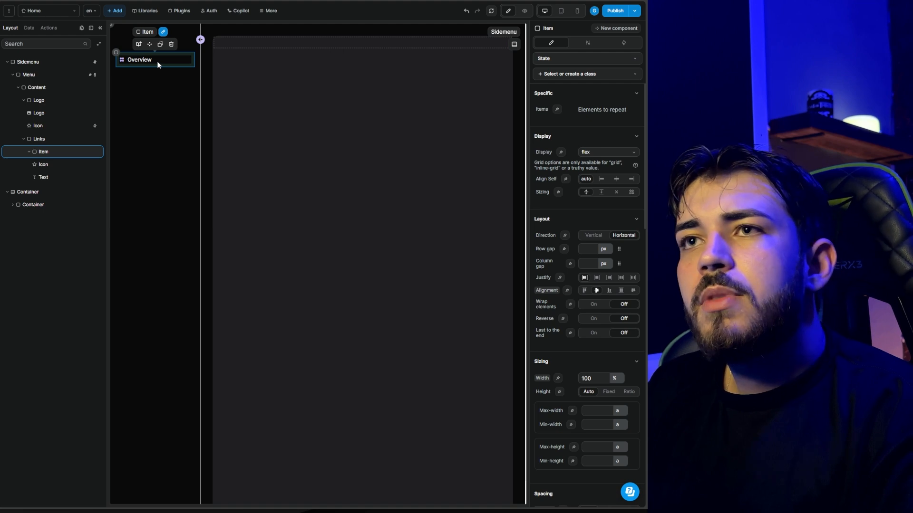
pyautogui.click(28, 153)
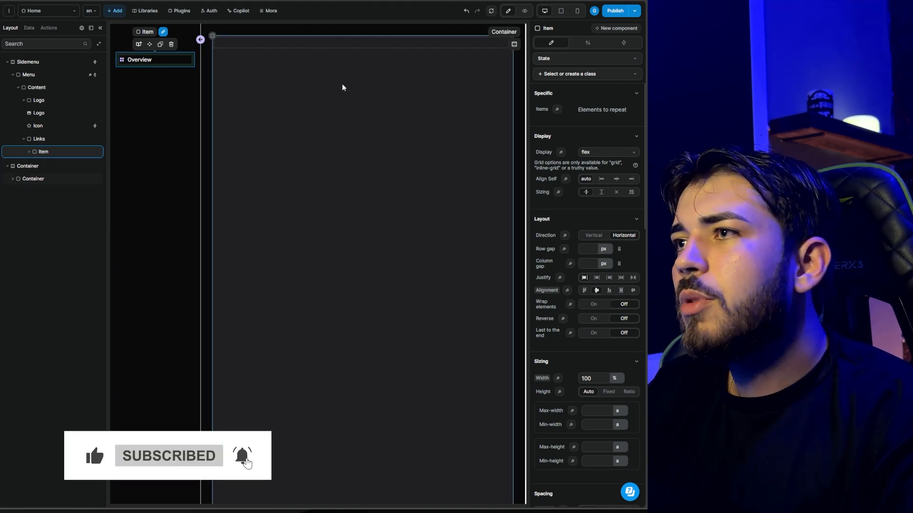
pyautogui.click(565, 61)
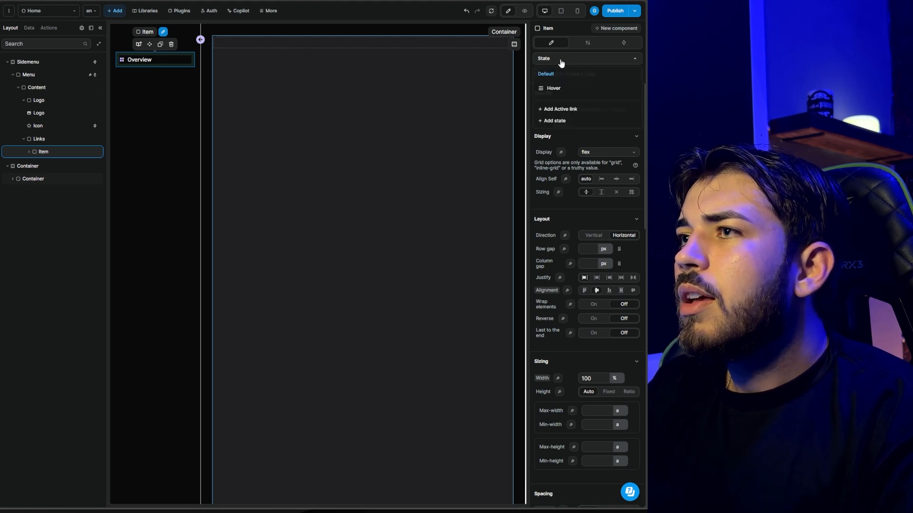
pyautogui.click(562, 91)
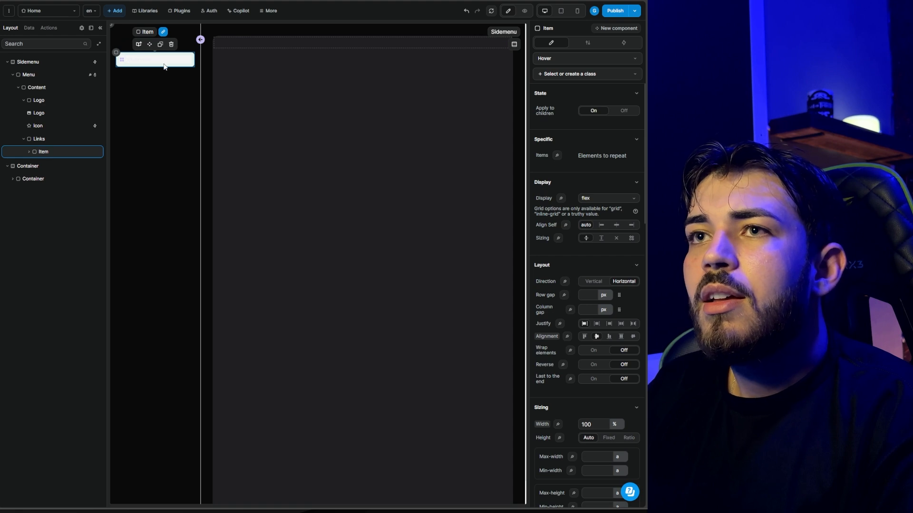
pyautogui.scroll(-6, 591, 152)
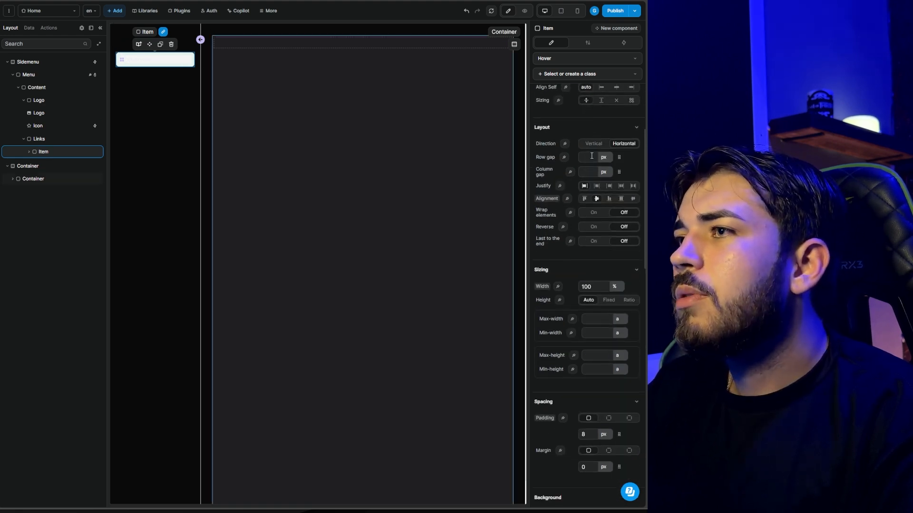
pyautogui.scroll(-5, 591, 161)
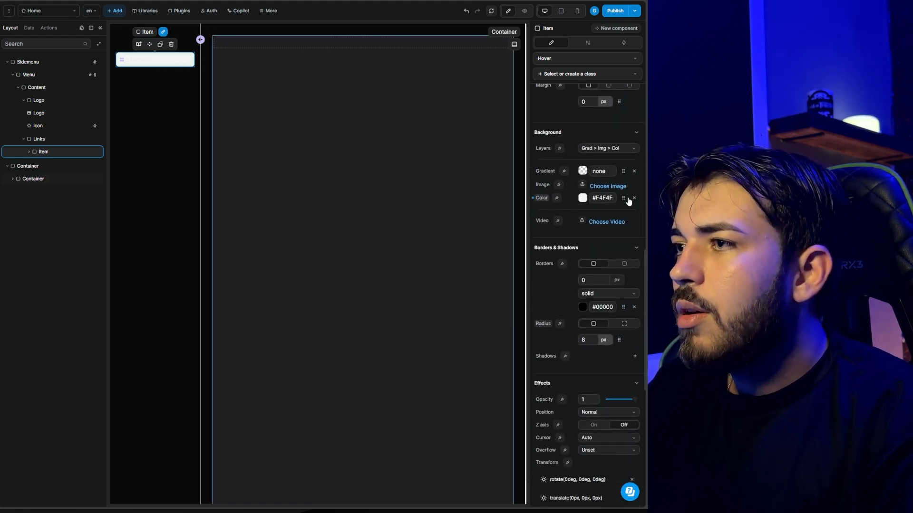
pyautogui.click(623, 199)
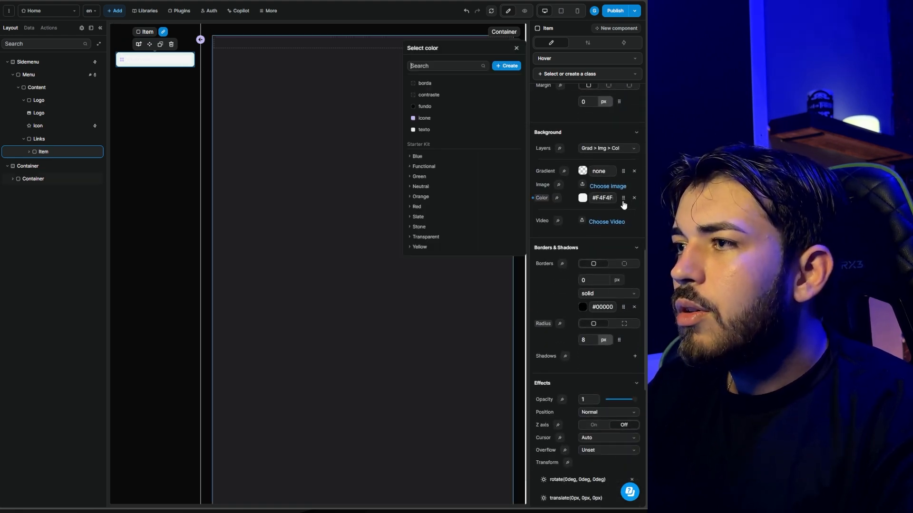
pyautogui.click(429, 95)
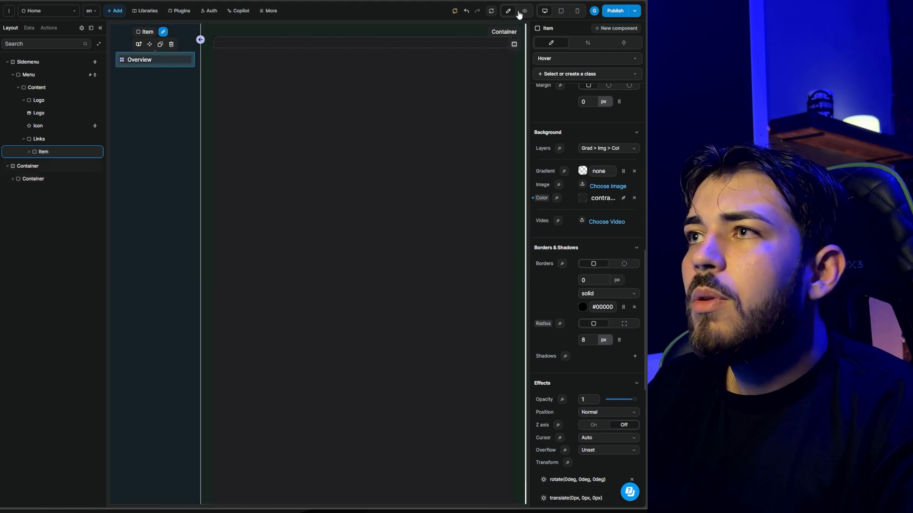
pyautogui.click(524, 10)
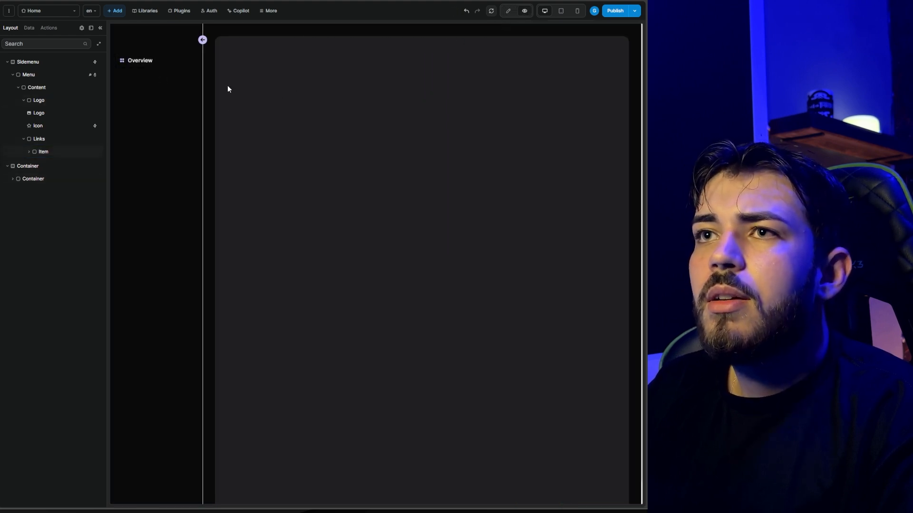
pyautogui.click(507, 11)
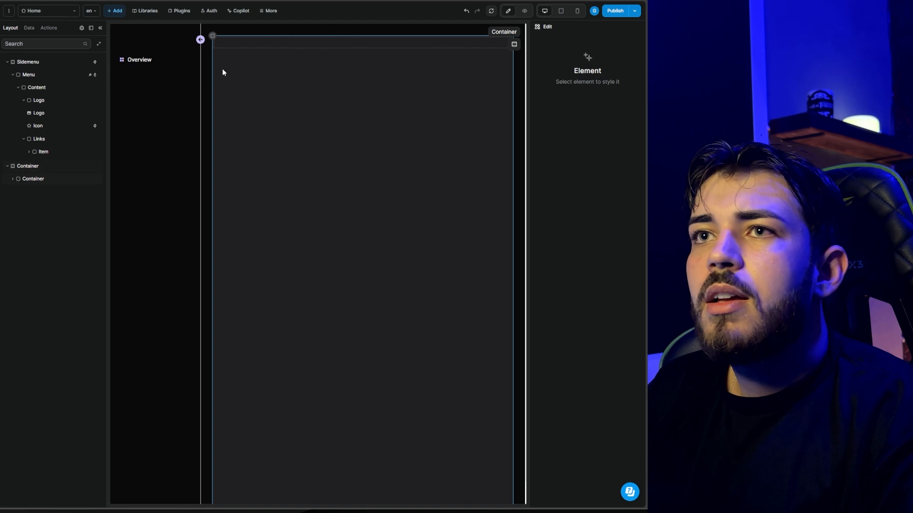
# Give the Overview link item a 1 px solid border in the saved color "borda" and check it in preview.
pyautogui.click(178, 60)
pyautogui.scroll(-10, 594, 274)
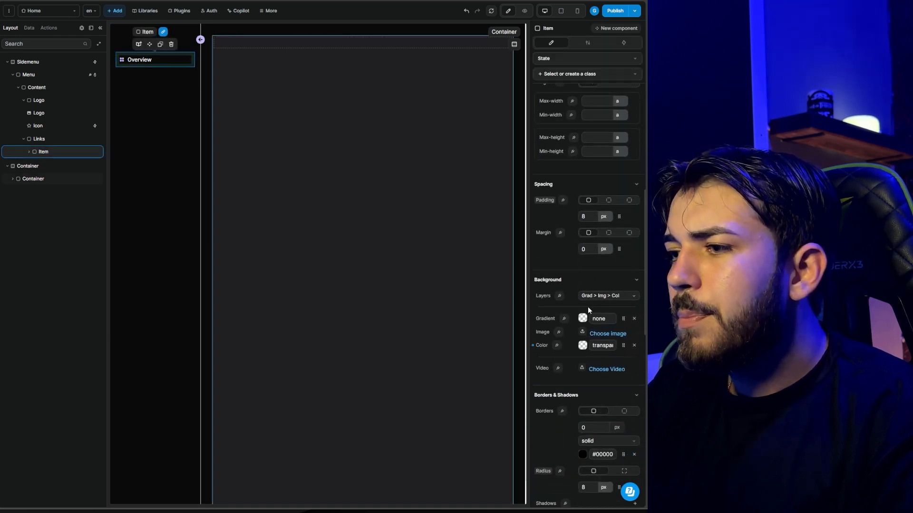
pyautogui.click(588, 310)
pyautogui.scroll(-1, 588, 304)
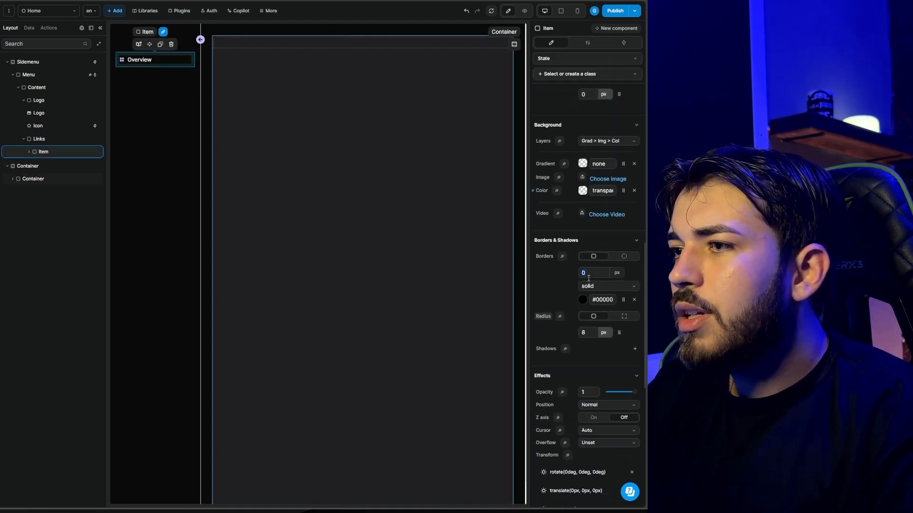
pyautogui.write('1')
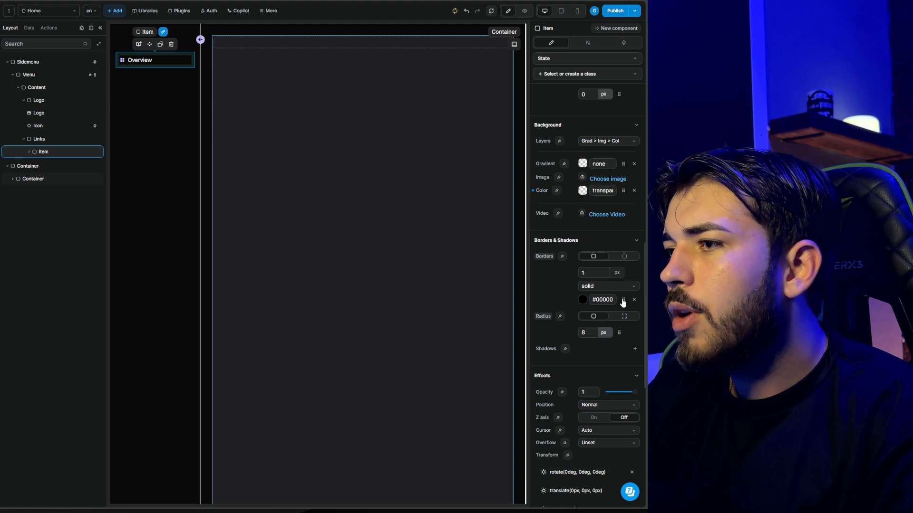
pyautogui.click(622, 300)
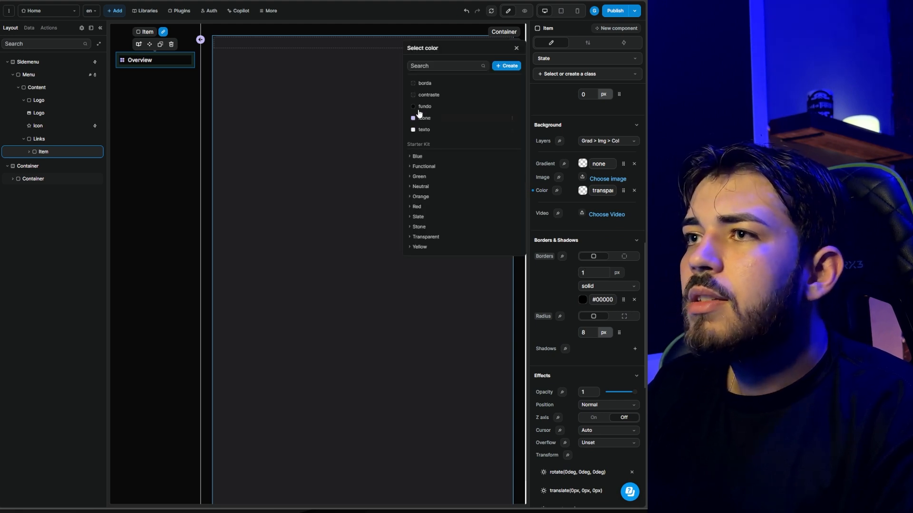
pyautogui.click(426, 84)
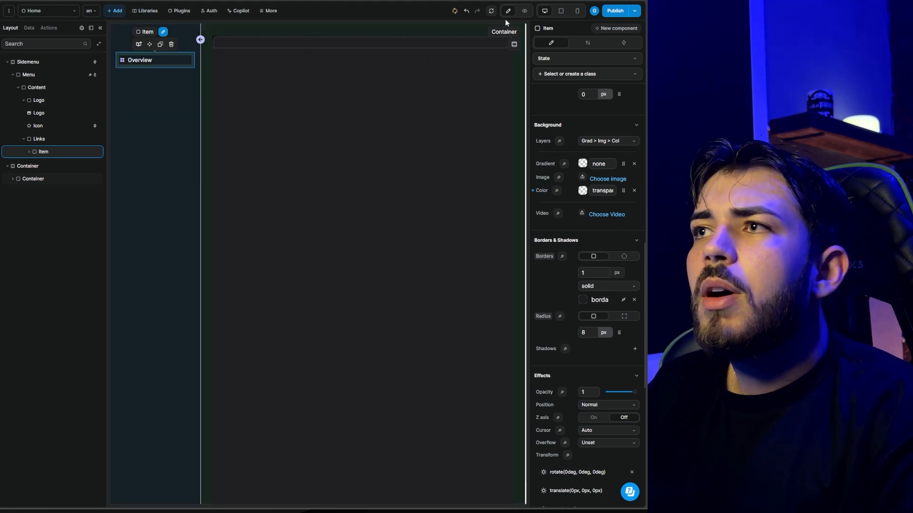
pyautogui.click(525, 10)
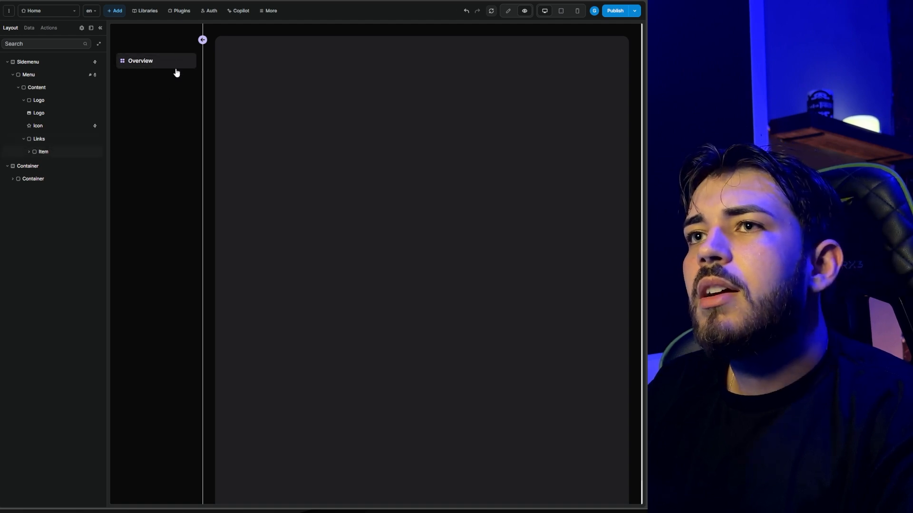
pyautogui.click(508, 12)
# Set the color of the Menu element's right border to the saved color "borda".
pyautogui.click(167, 132)
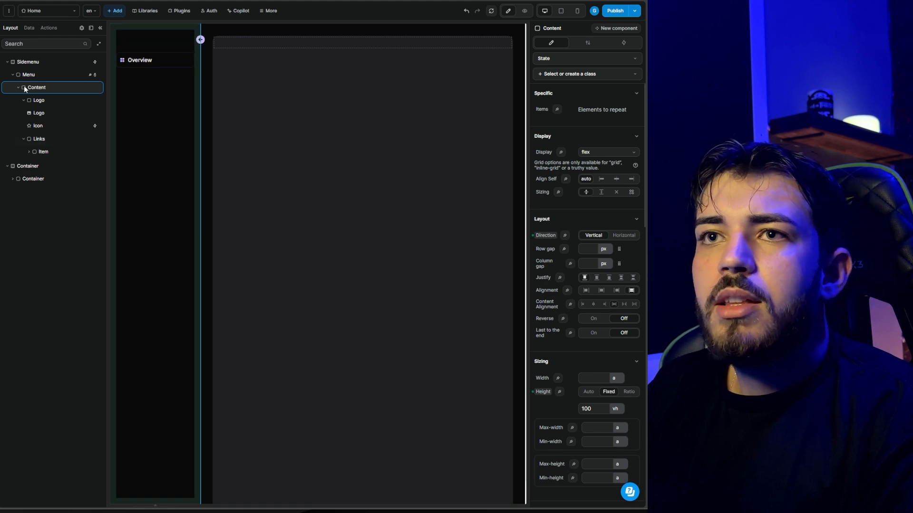
pyautogui.click(13, 75)
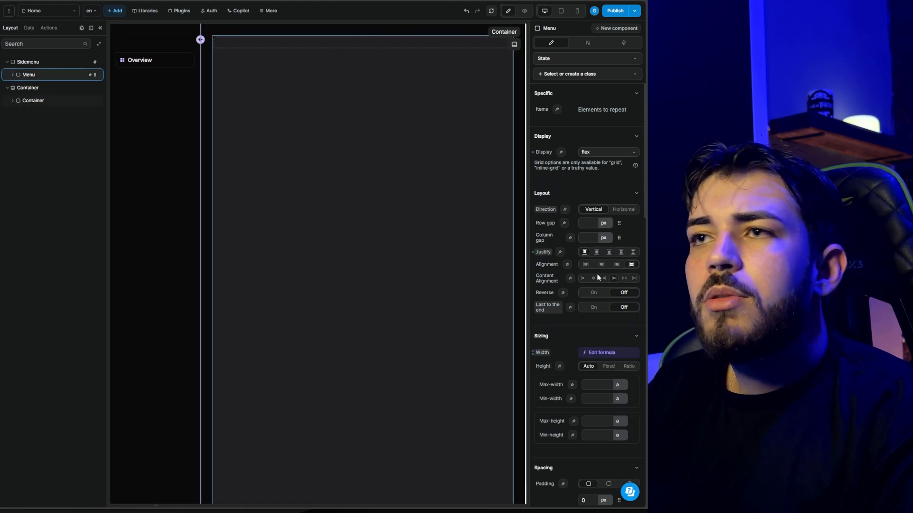
pyautogui.scroll(-7, 598, 273)
pyautogui.scroll(-4, 596, 335)
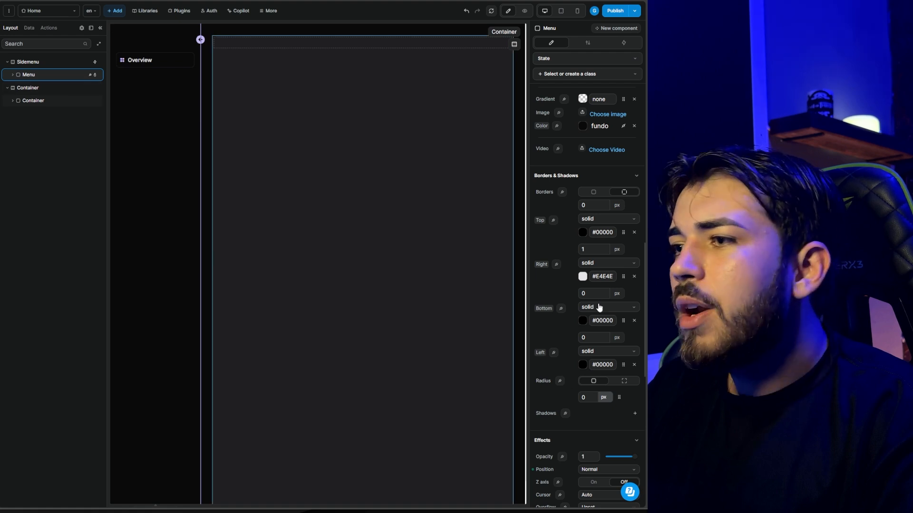
pyautogui.click(583, 276)
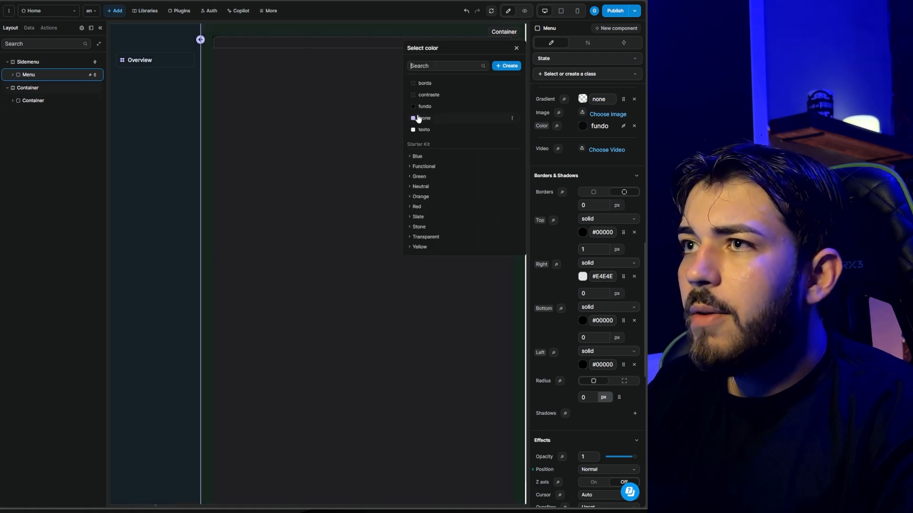
pyautogui.click(425, 84)
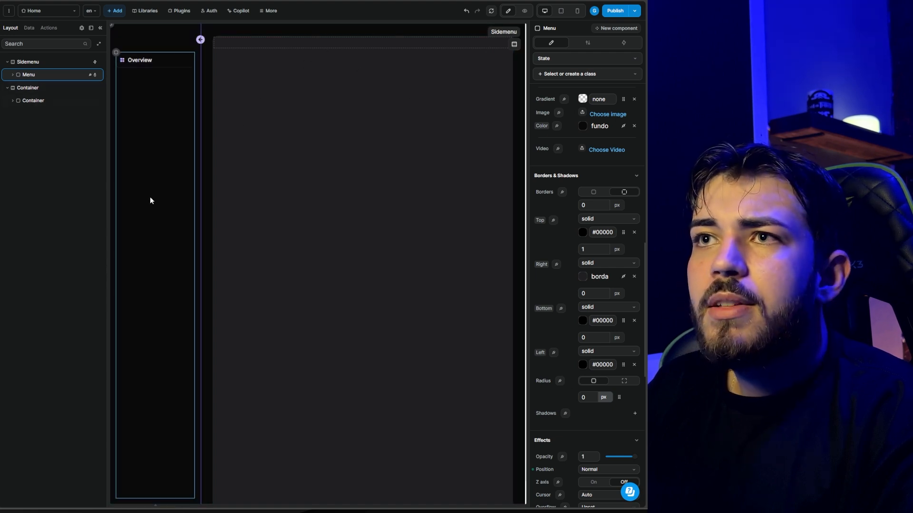
# Add an Invert filter at 80% to the logo image in the side menu.
pyautogui.click(144, 170)
pyautogui.click(122, 37)
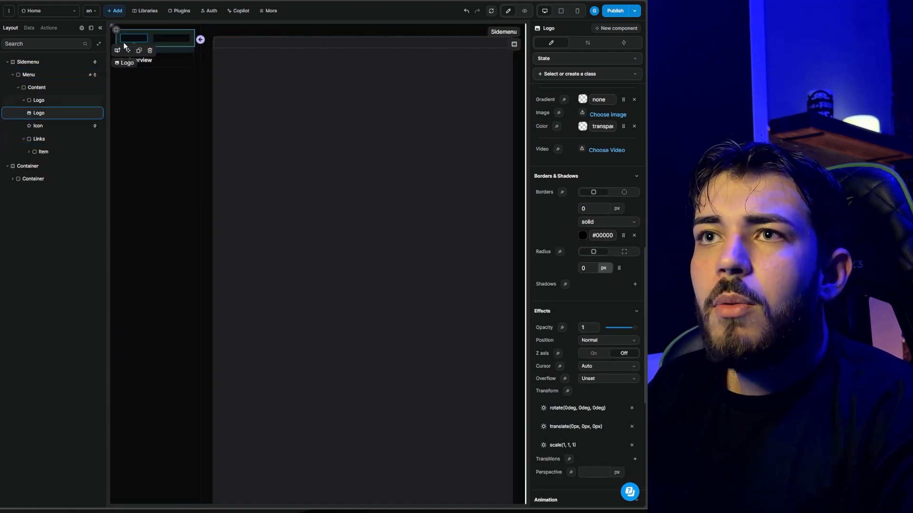
pyautogui.scroll(10, 581, 191)
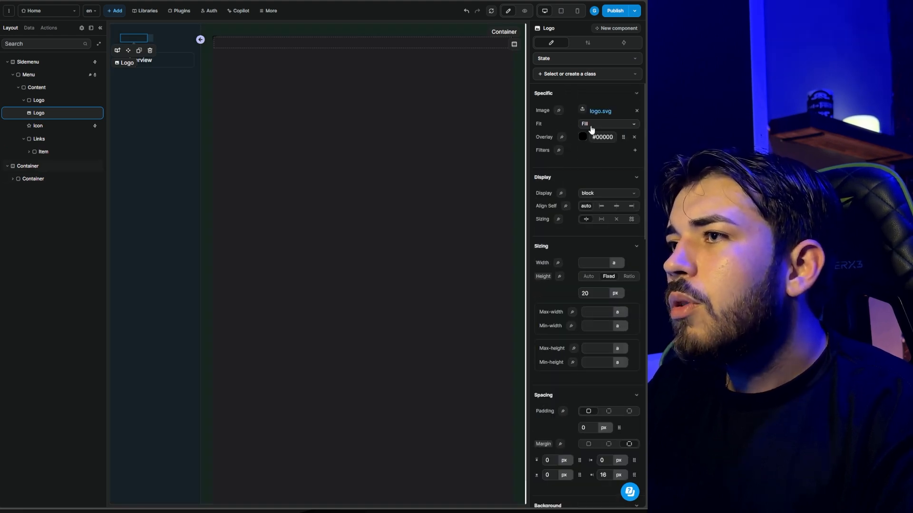
pyautogui.click(634, 150)
pyautogui.click(556, 165)
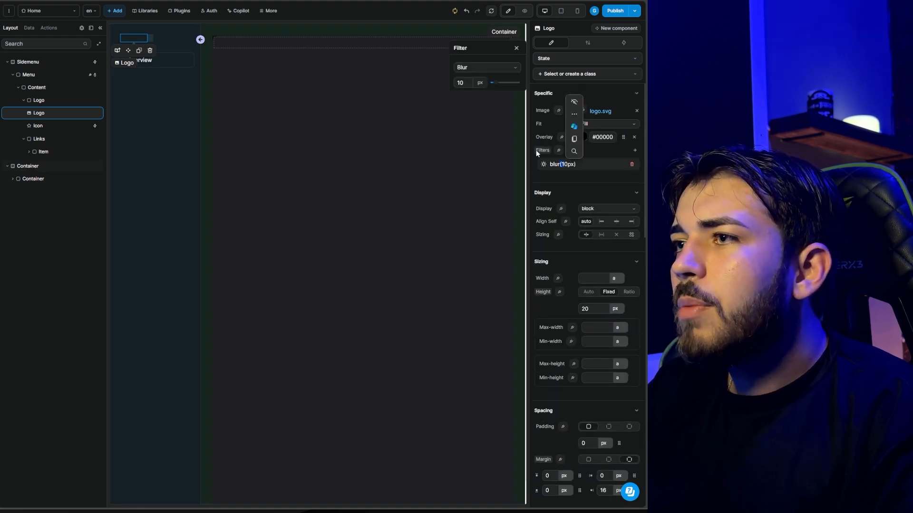
pyautogui.click(487, 67)
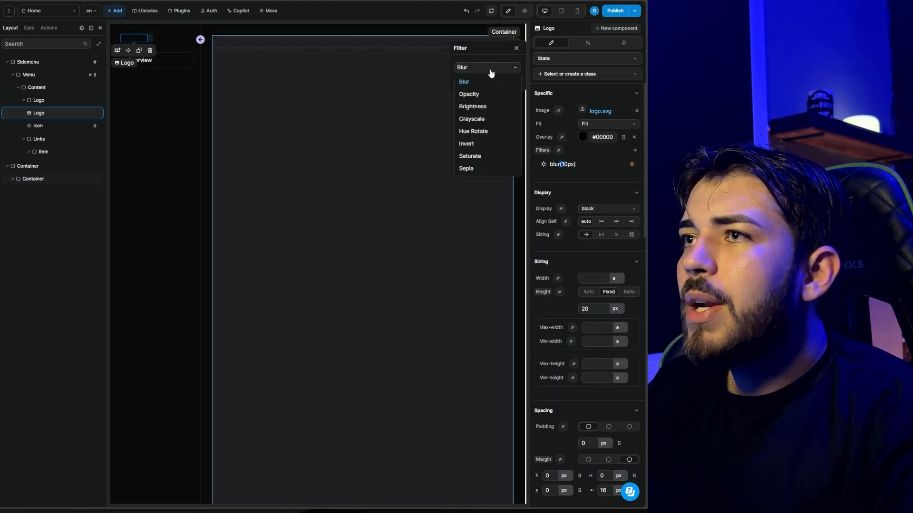
pyautogui.click(473, 144)
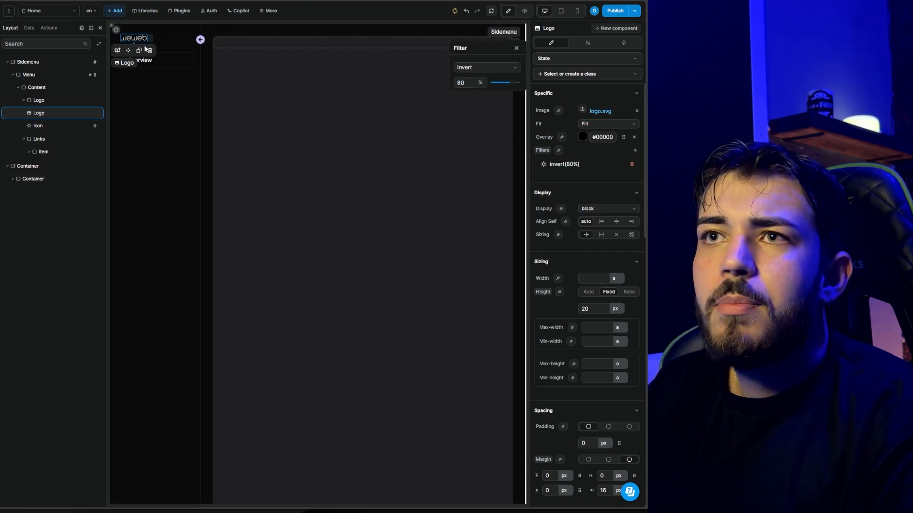
pyautogui.click(516, 48)
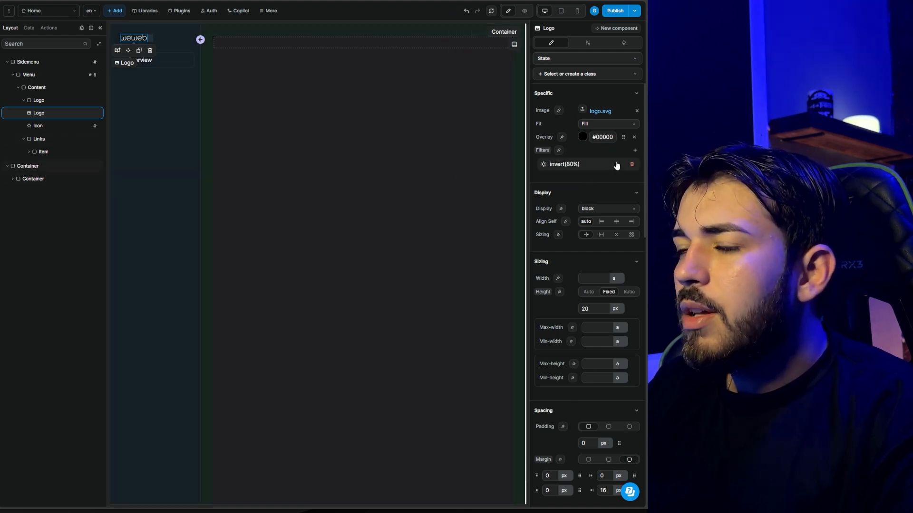
# Set the logo image's fixed height to 25 px.
pyautogui.scroll(-3, 608, 199)
pyautogui.scroll(2, 602, 217)
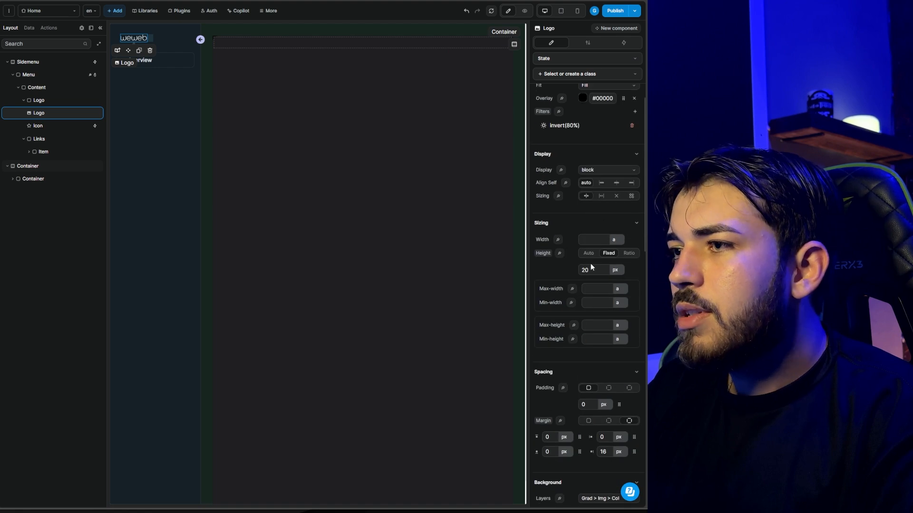
pyautogui.click(591, 269)
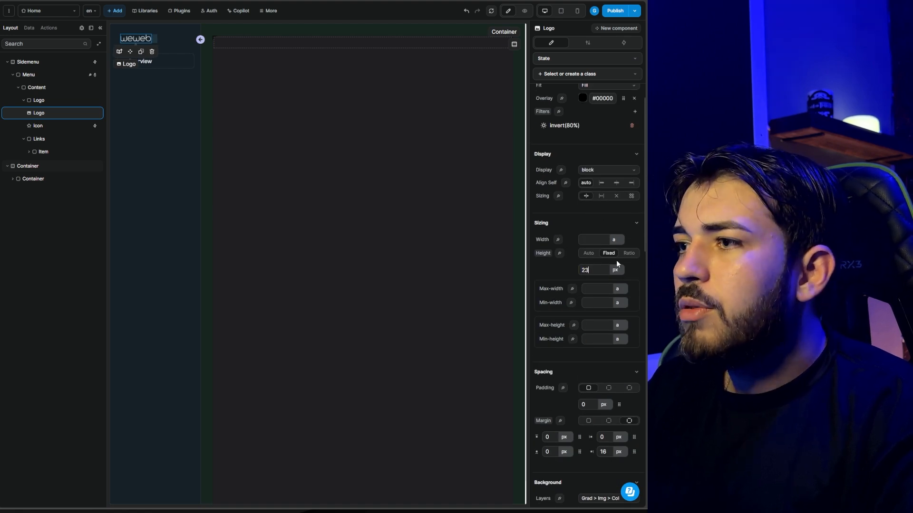
pyautogui.write('25')
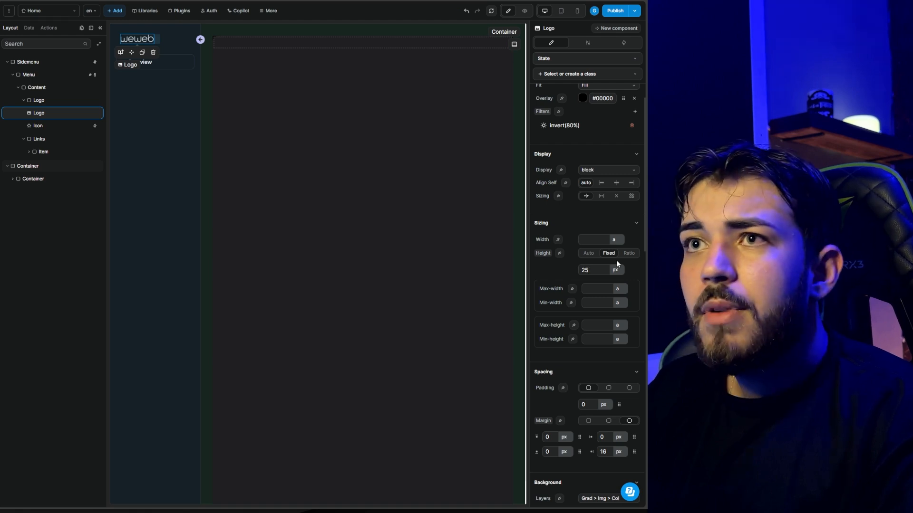
# Preview the page and test collapsing and expanding the side menu with its arrow toggle.
pyautogui.click(524, 11)
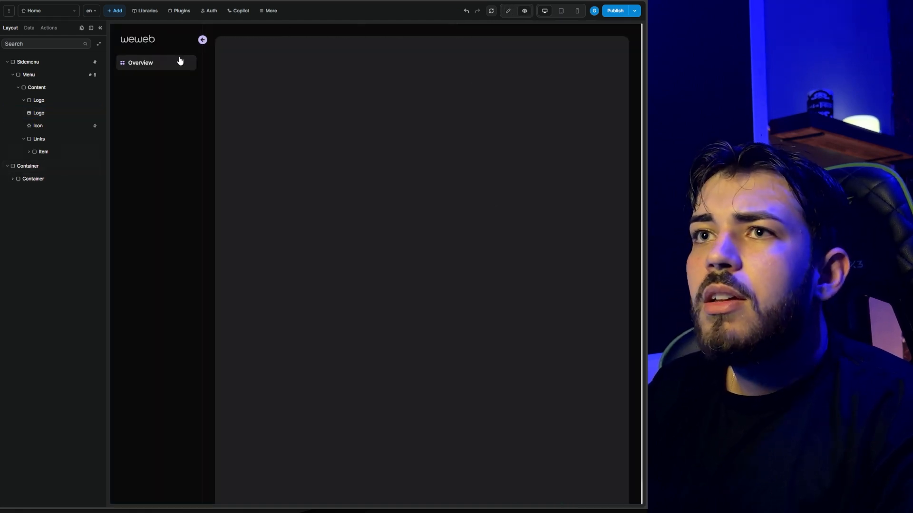
pyautogui.click(204, 42)
pyautogui.click(138, 39)
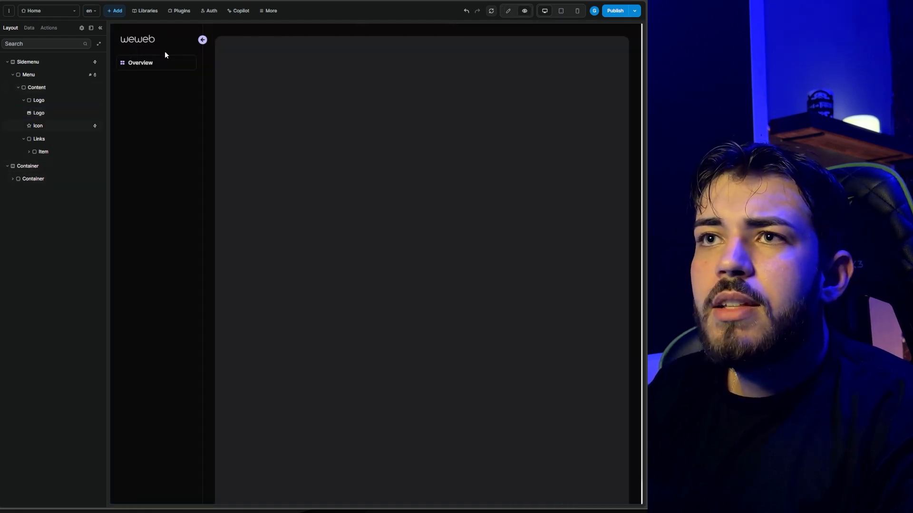
# Collapse and expand the side menu to check its Overview link in both states, and return to edit mode.
pyautogui.click(204, 41)
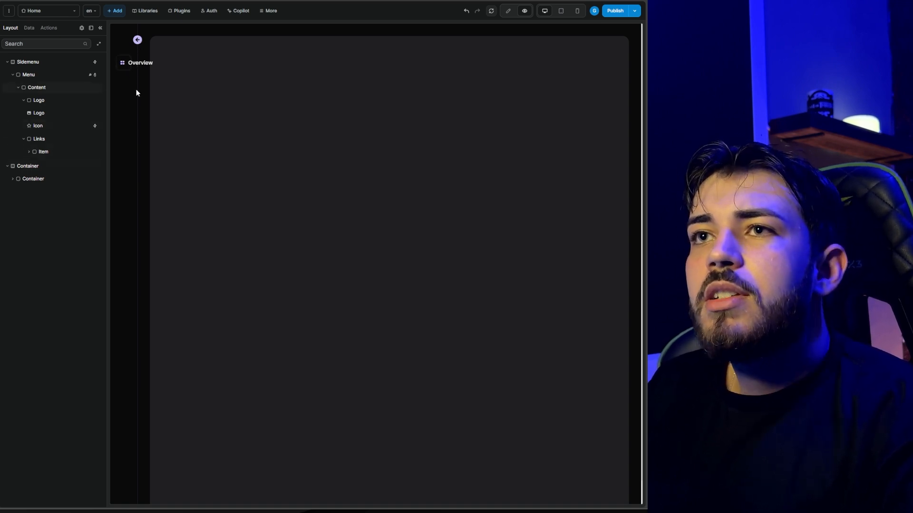
pyautogui.click(138, 40)
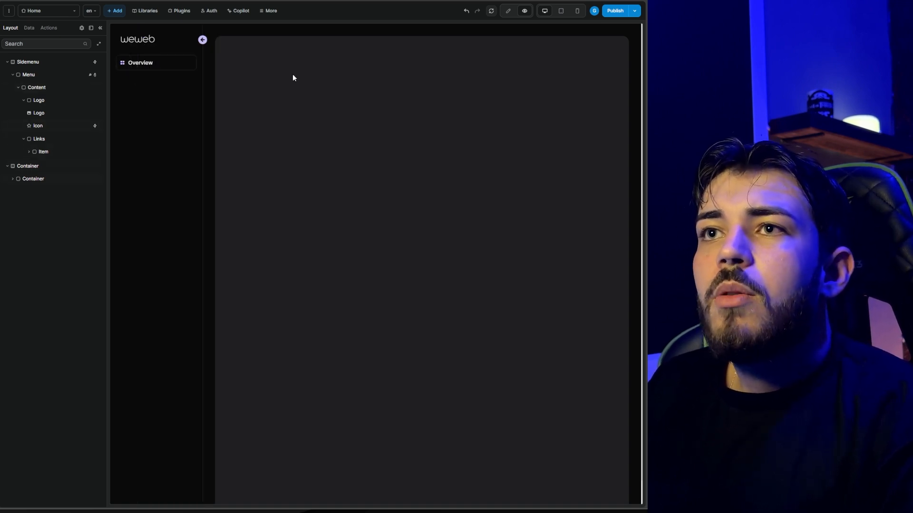
pyautogui.click(529, 12)
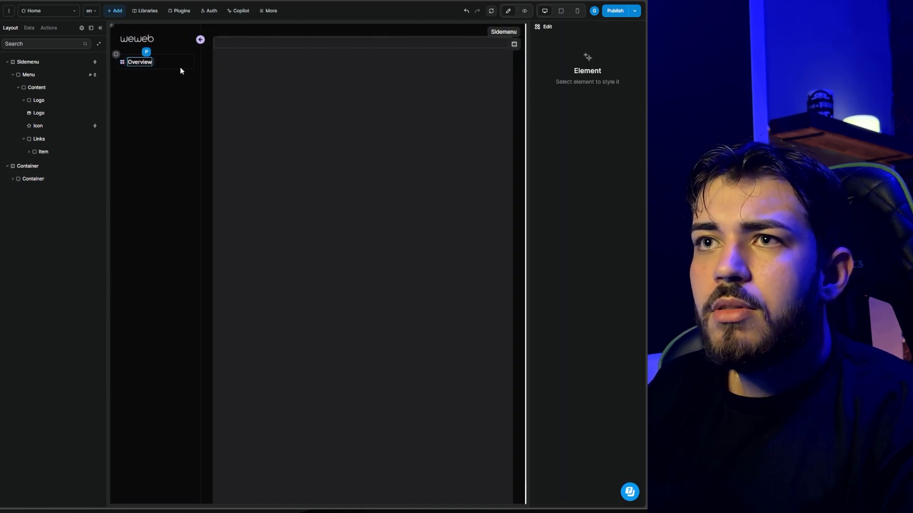
# Bind the Overview link's text to an if() formula that uses the Sidemenu variable isOpened as its condition.
pyautogui.click(140, 62)
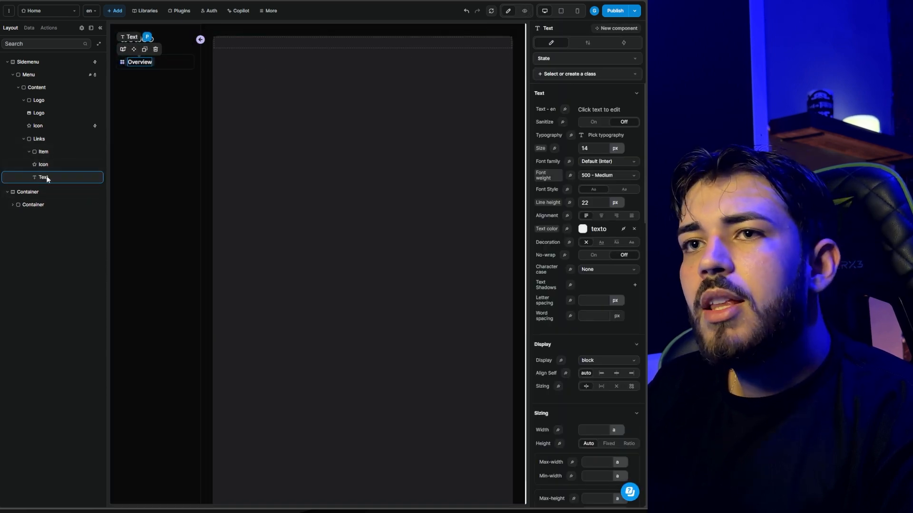
pyautogui.click(565, 110)
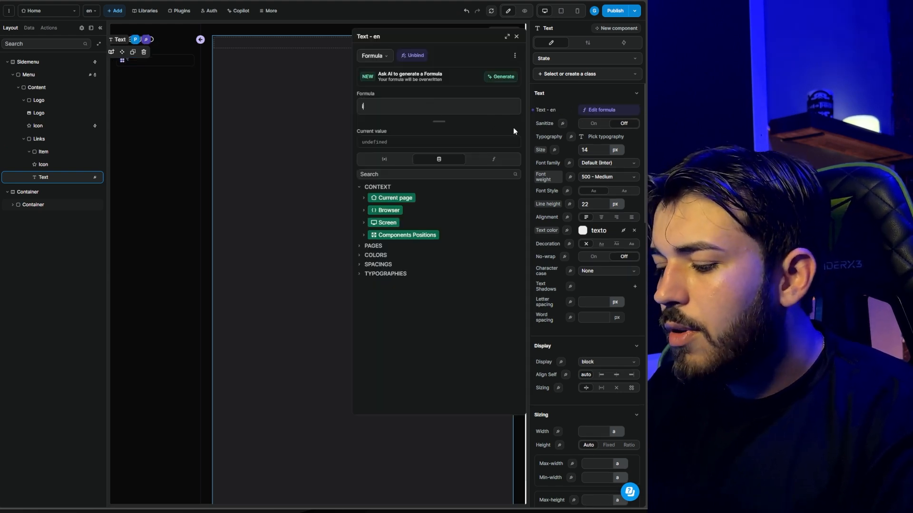
pyautogui.write('if()')
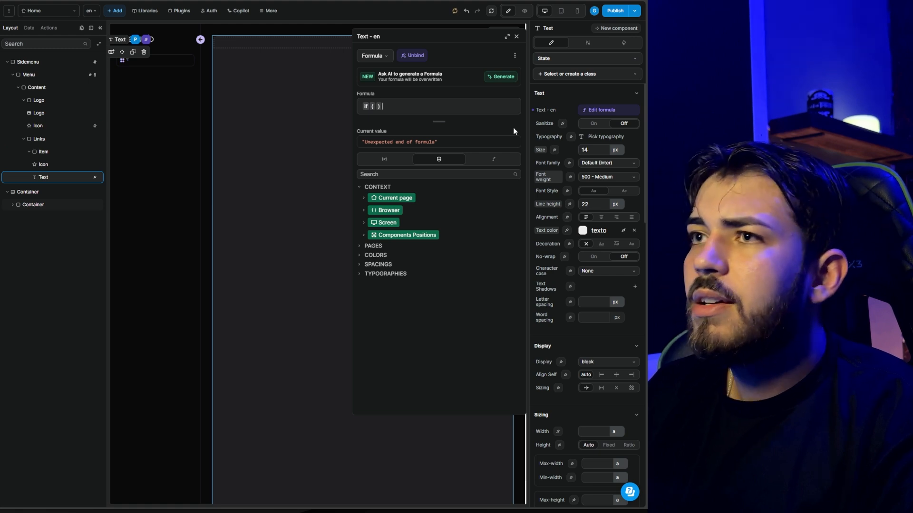
pyautogui.click(376, 162)
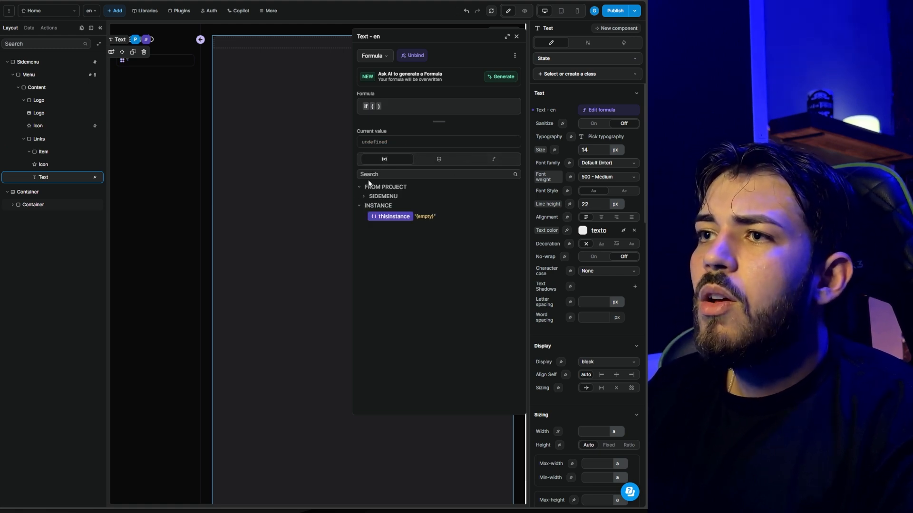
pyautogui.click(364, 196)
pyautogui.click(389, 208)
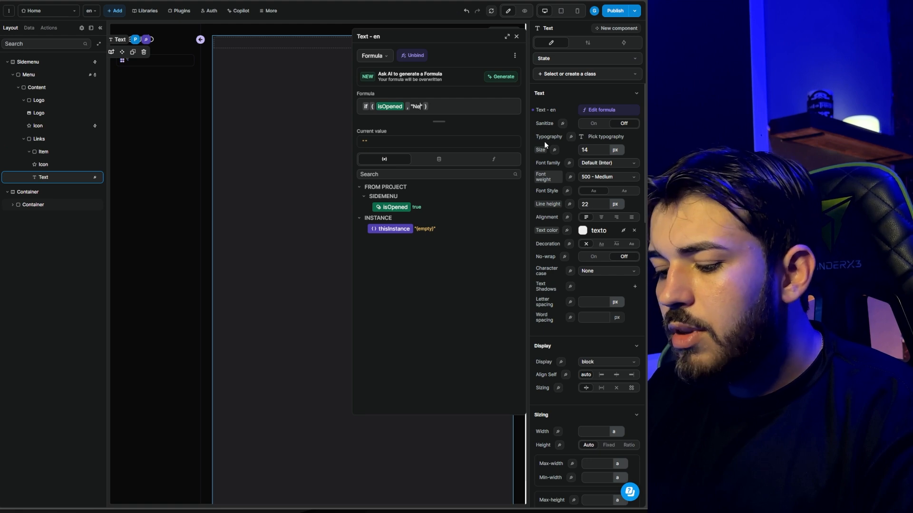
# Complete the link text formula as if(isOpened,"Home") and close the formula editor.
pyautogui.press('BackSpace')
pyautogui.write('av')
pyautogui.press('BackSpace')
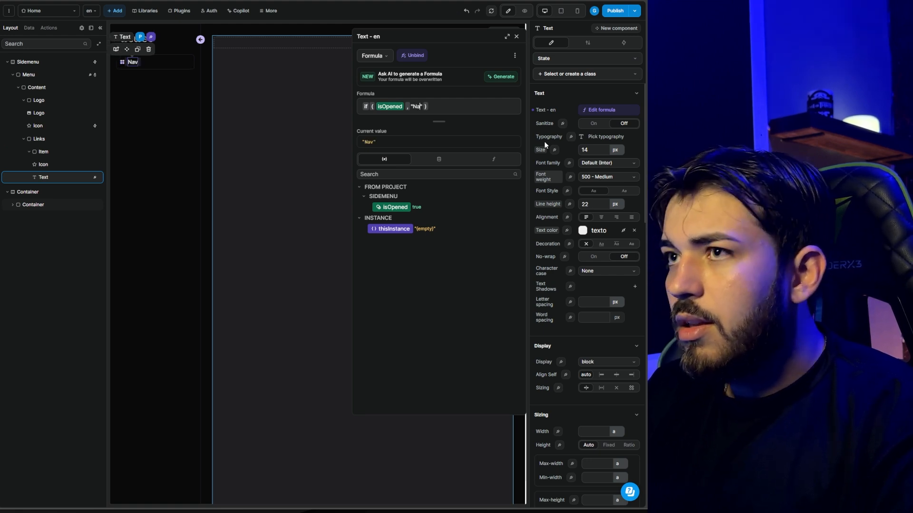
pyautogui.press('BackSpace')
pyautogui.press('BackSpace')
pyautogui.write('Home')
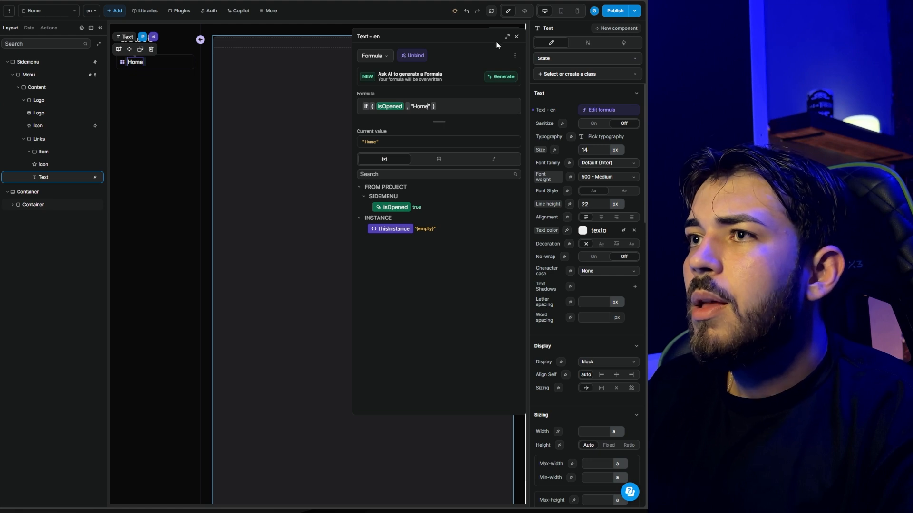
pyautogui.click(516, 37)
# Preview the page and toggle the side menu repeatedly to check the link's formula-driven text.
pyautogui.click(525, 12)
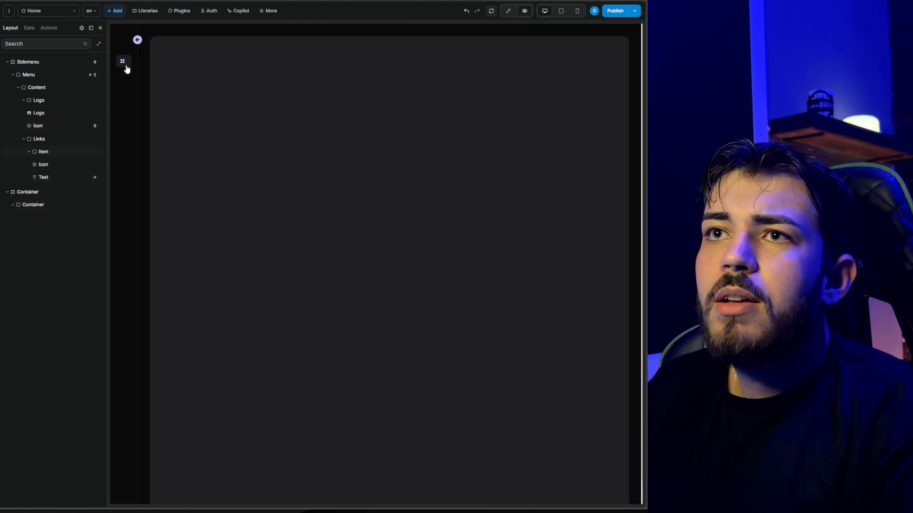
pyautogui.click(137, 40)
pyautogui.click(202, 40)
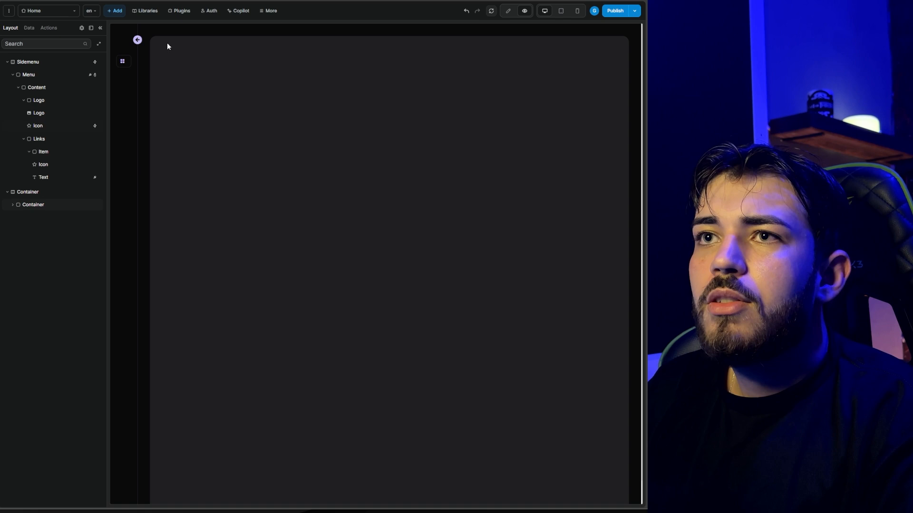
pyautogui.click(138, 40)
pyautogui.click(203, 41)
pyautogui.click(137, 41)
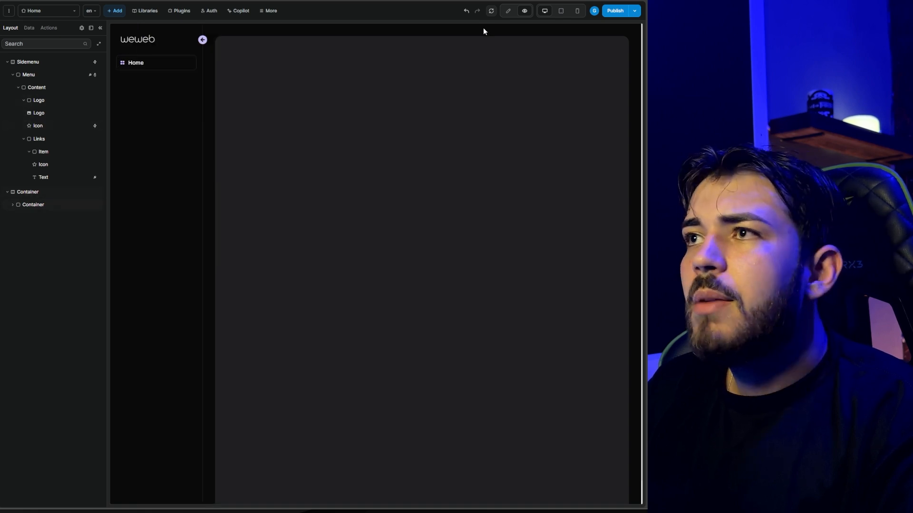
# Set the size of the grid icon in the Home link to 18.
pyautogui.click(507, 11)
pyautogui.click(123, 62)
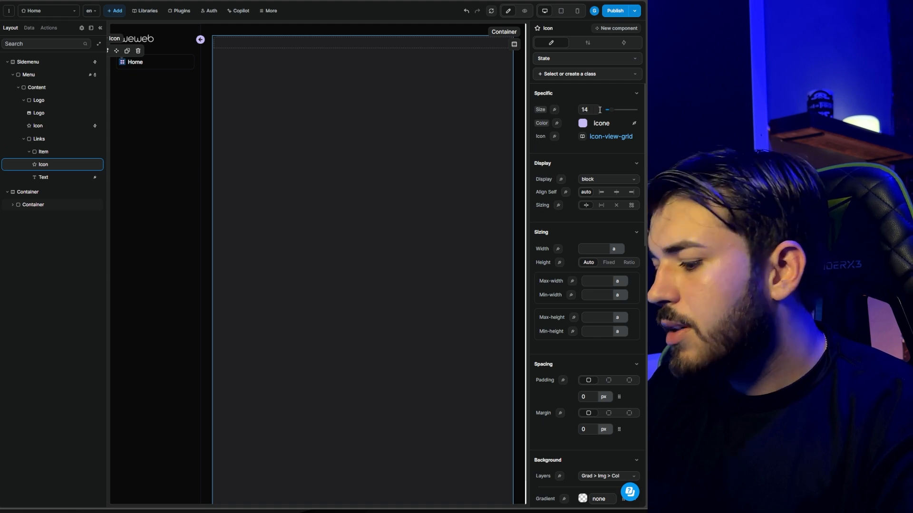
pyautogui.press('BackSpace')
pyautogui.write('8')
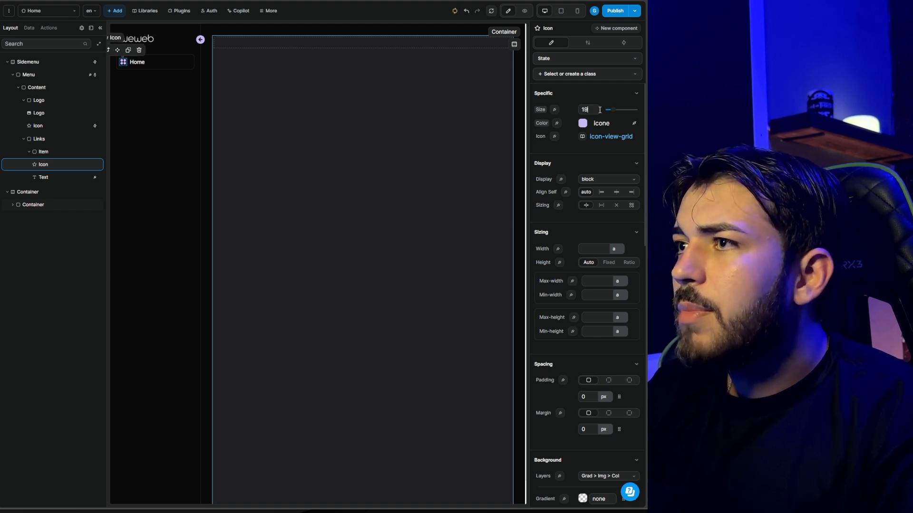
# Preview the resized link icon with the side menu collapsed and expanded.
pyautogui.click(524, 11)
pyautogui.click(202, 40)
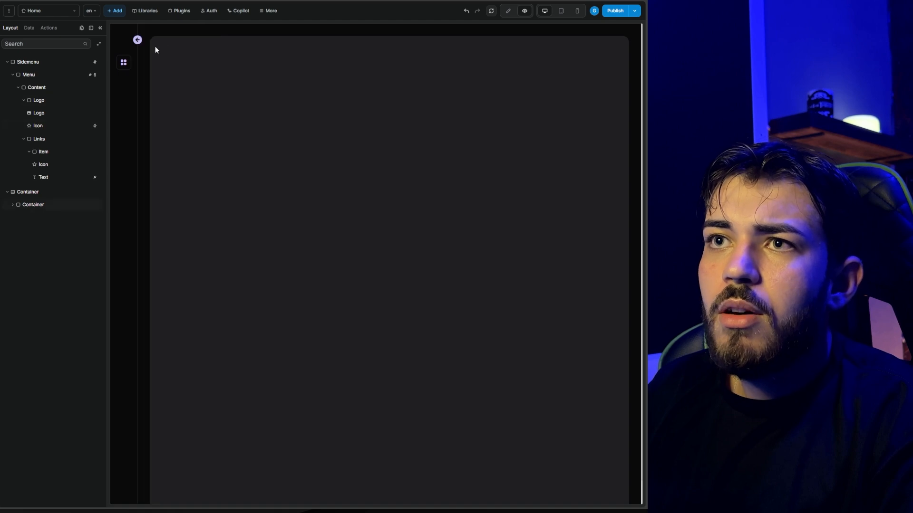
pyautogui.click(138, 40)
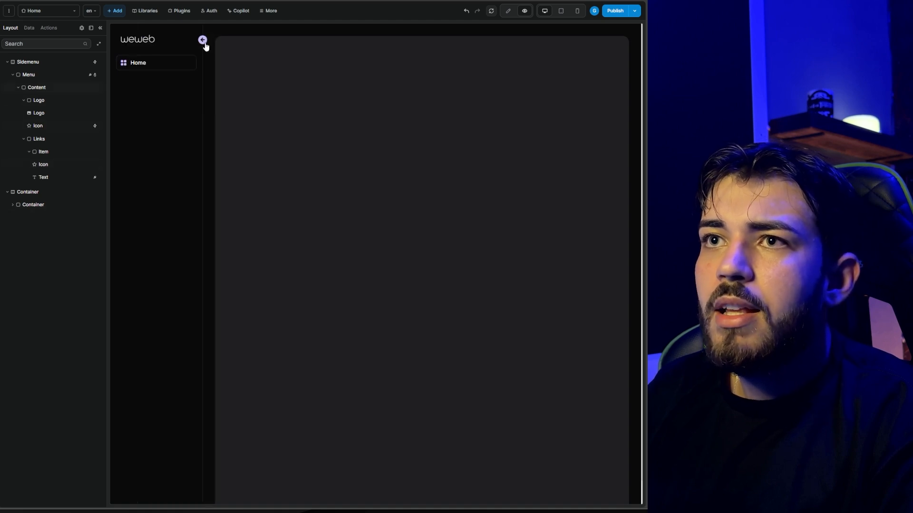
pyautogui.click(202, 41)
pyautogui.click(138, 40)
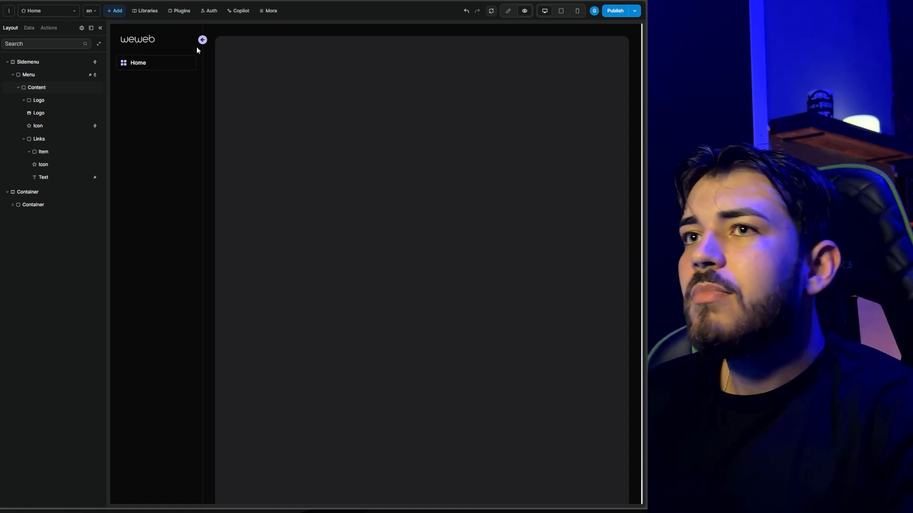
# Add an "all 0.3s ease 0s" transition to the Menu element.
pyautogui.click(508, 11)
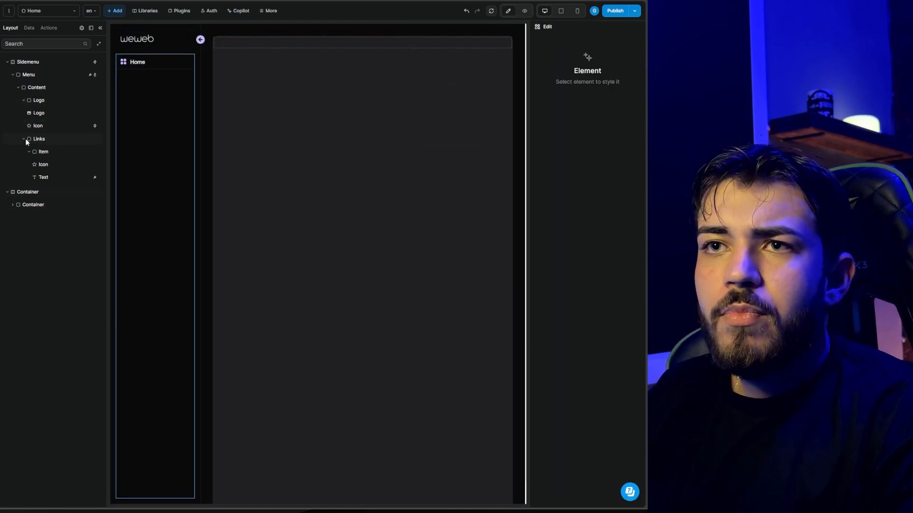
pyautogui.click(24, 138)
pyautogui.click(18, 87)
pyautogui.click(27, 75)
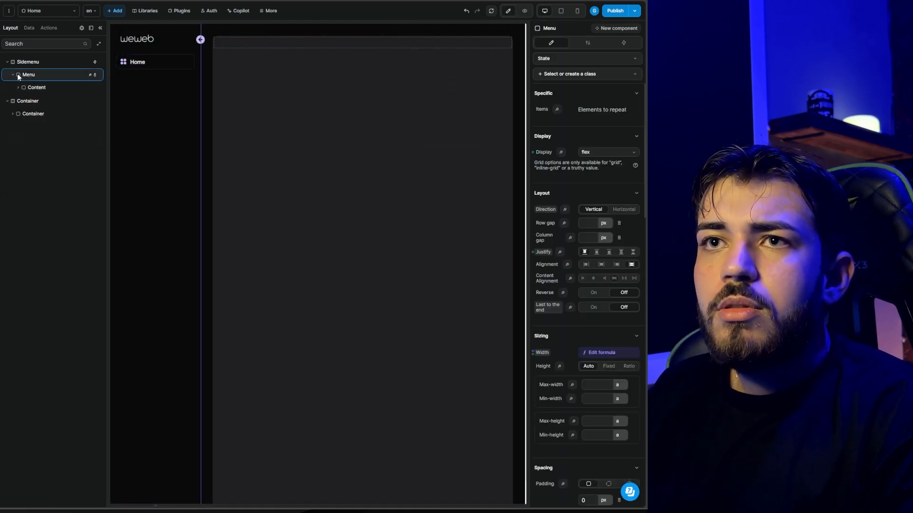
pyautogui.click(17, 75)
pyautogui.scroll(-3, 619, 271)
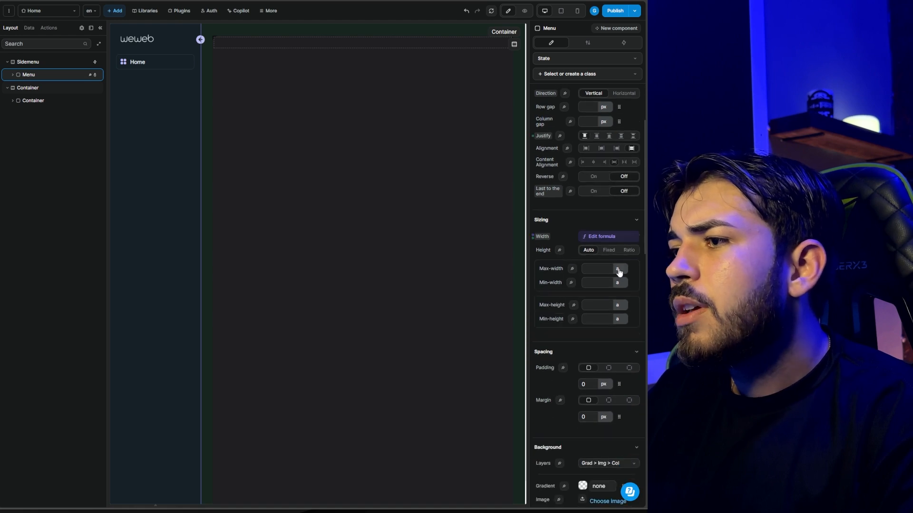
pyautogui.scroll(-10, 618, 275)
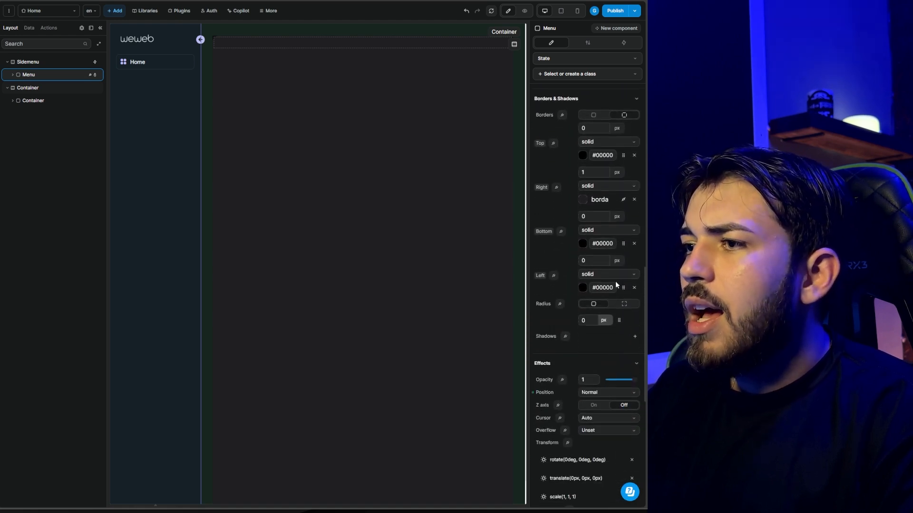
pyautogui.scroll(-5, 616, 284)
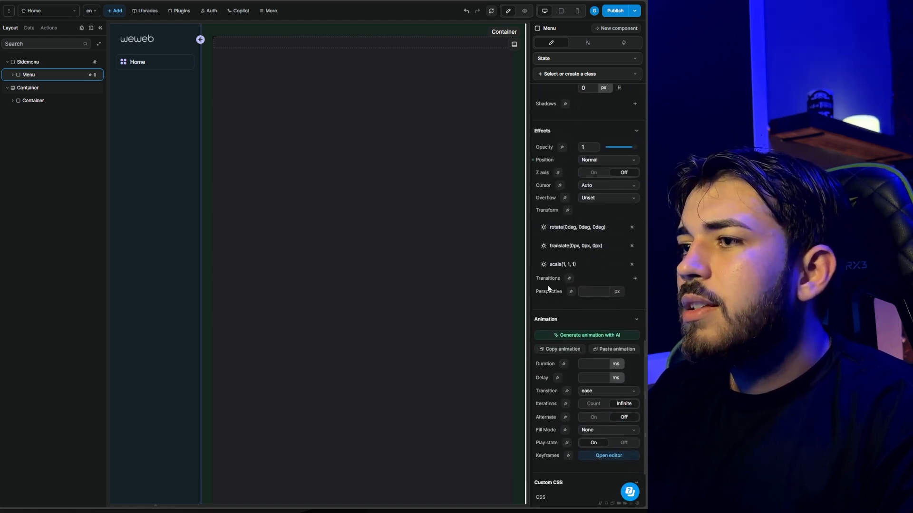
pyautogui.click(635, 279)
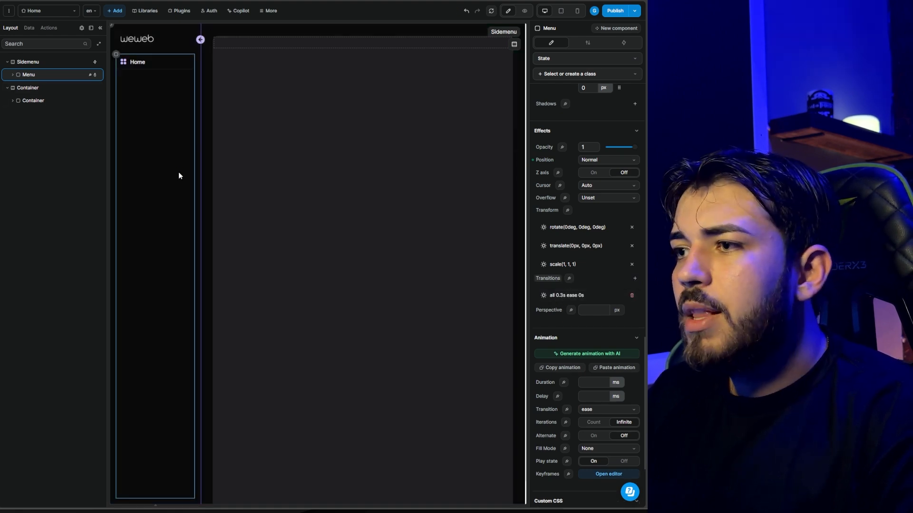
# Preview the page and toggle the side menu repeatedly to check its transition when collapsing and expanding.
pyautogui.click(523, 11)
pyautogui.click(202, 40)
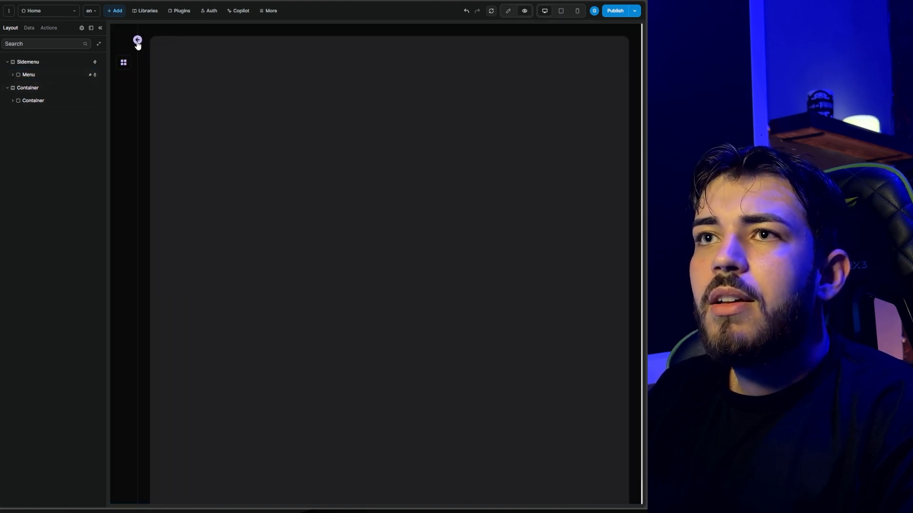
pyautogui.click(137, 40)
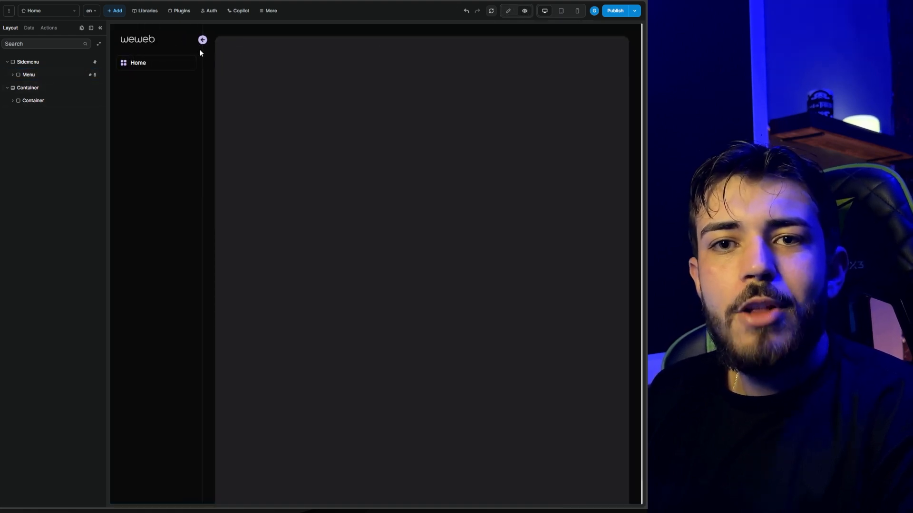
pyautogui.click(202, 40)
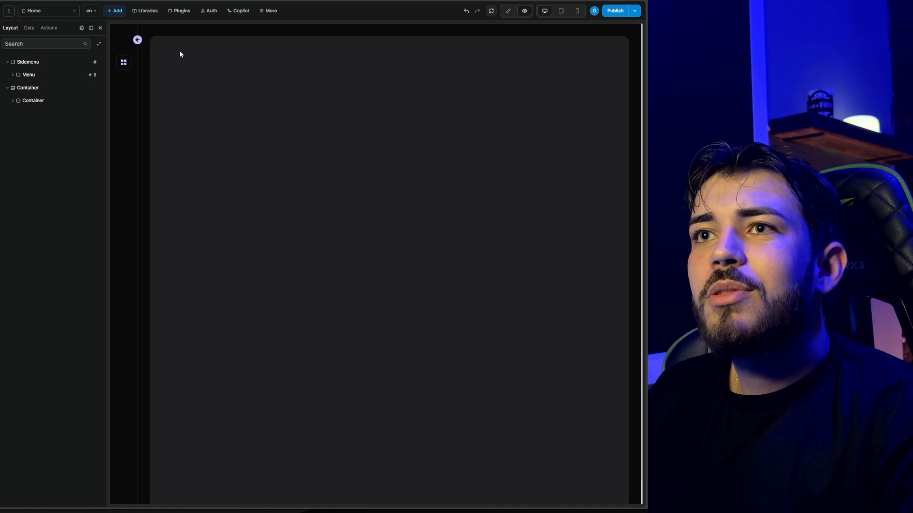
pyautogui.click(137, 40)
pyautogui.click(204, 42)
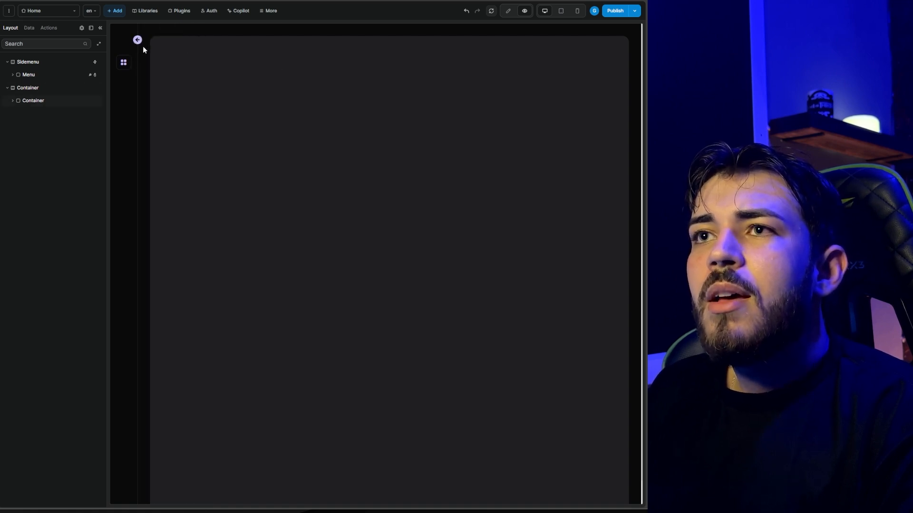
pyautogui.click(139, 42)
pyautogui.click(201, 41)
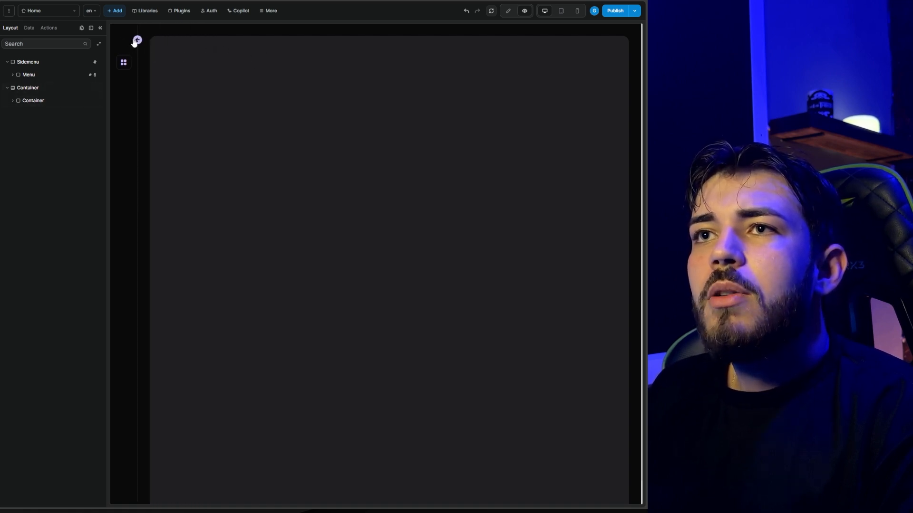
pyautogui.click(138, 41)
pyautogui.click(202, 41)
pyautogui.click(139, 41)
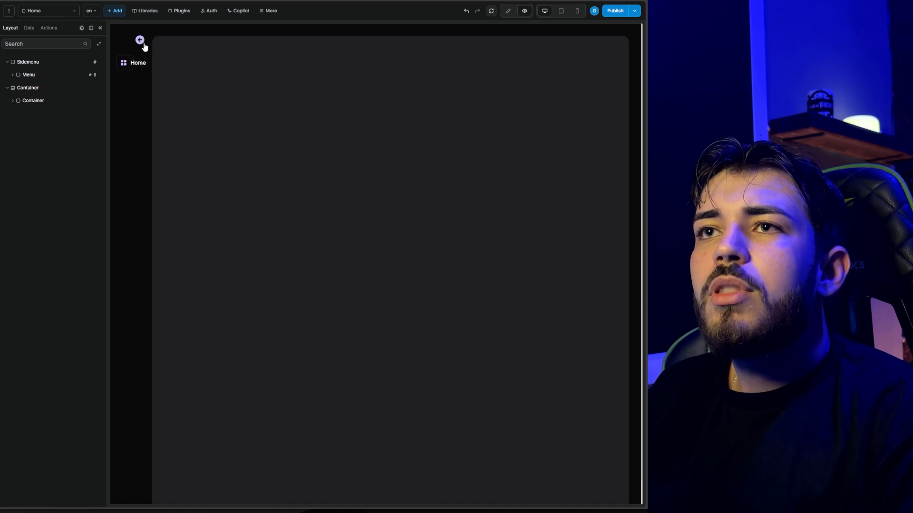
pyautogui.click(202, 41)
pyautogui.click(139, 40)
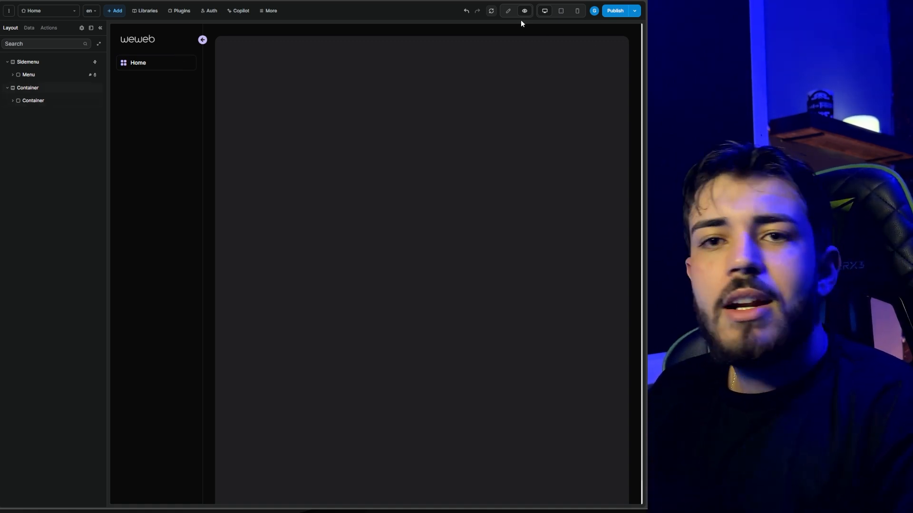
# Bind the Transform of the side menu's arrow icon to a formula starting an if condition on the isOpened variable.
pyautogui.click(509, 10)
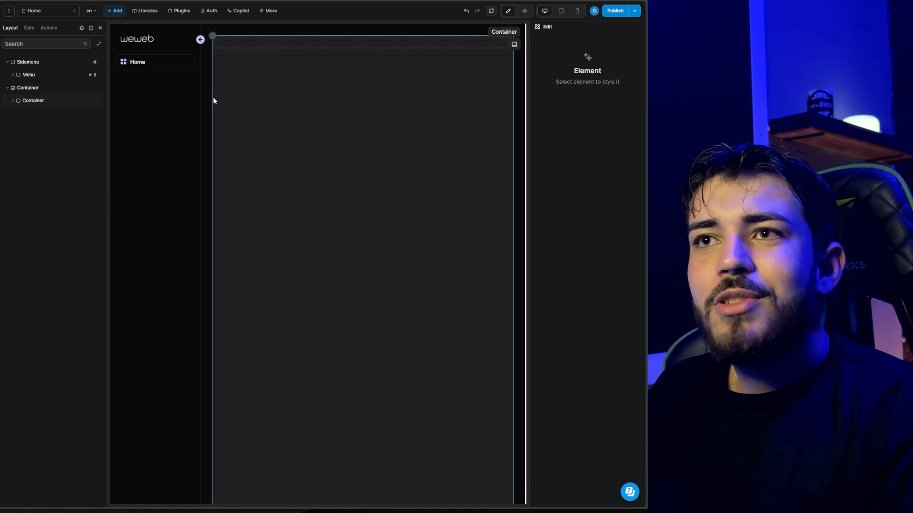
pyautogui.click(200, 41)
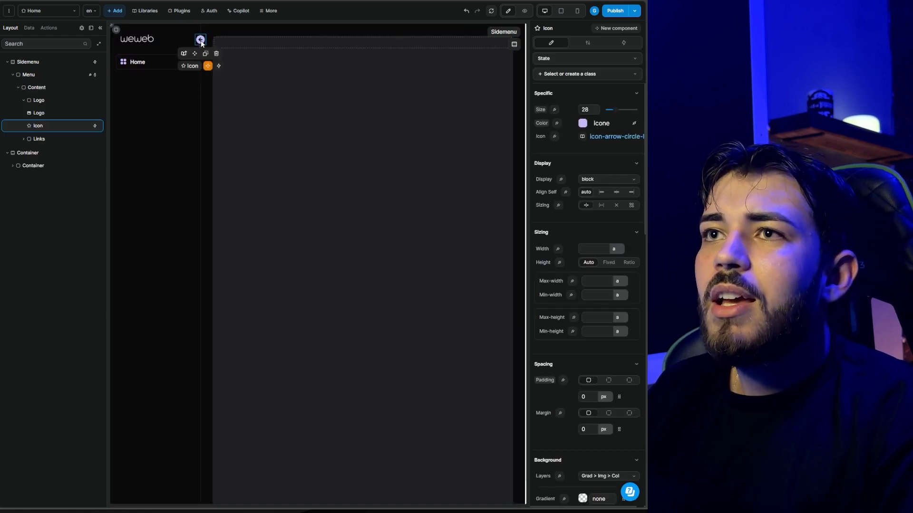
pyautogui.scroll(-1, 566, 248)
pyautogui.scroll(-10, 565, 248)
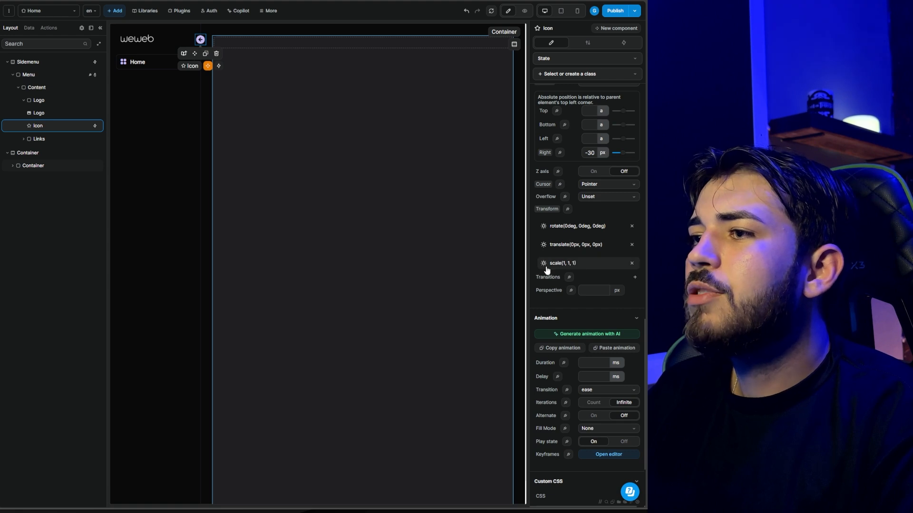
pyautogui.click(567, 210)
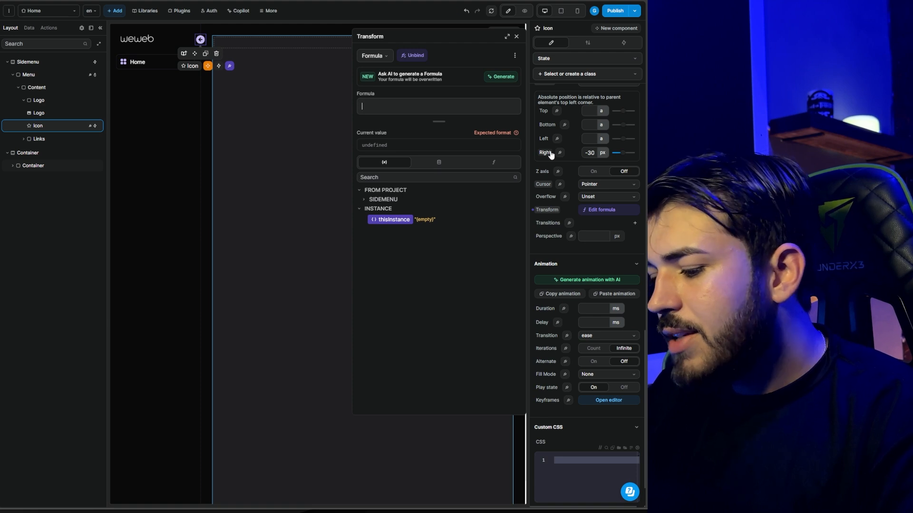
pyautogui.write('if (')
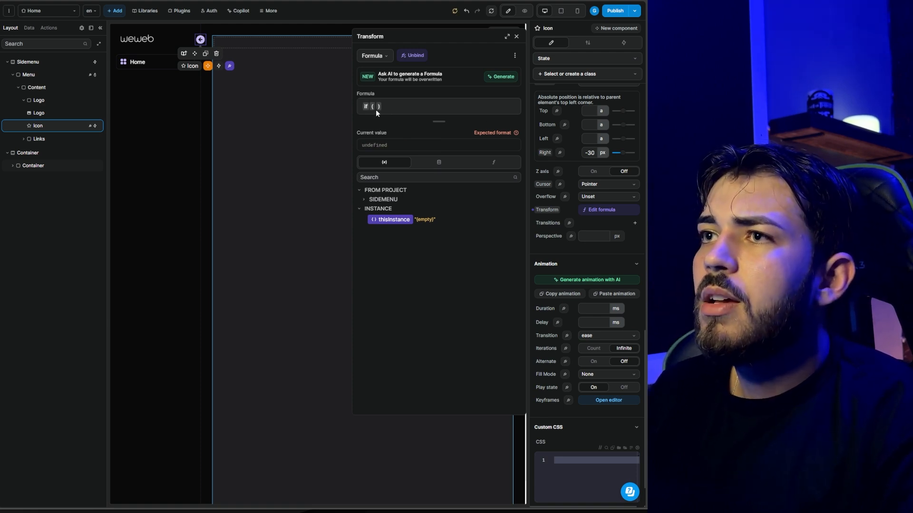
pyautogui.click(368, 200)
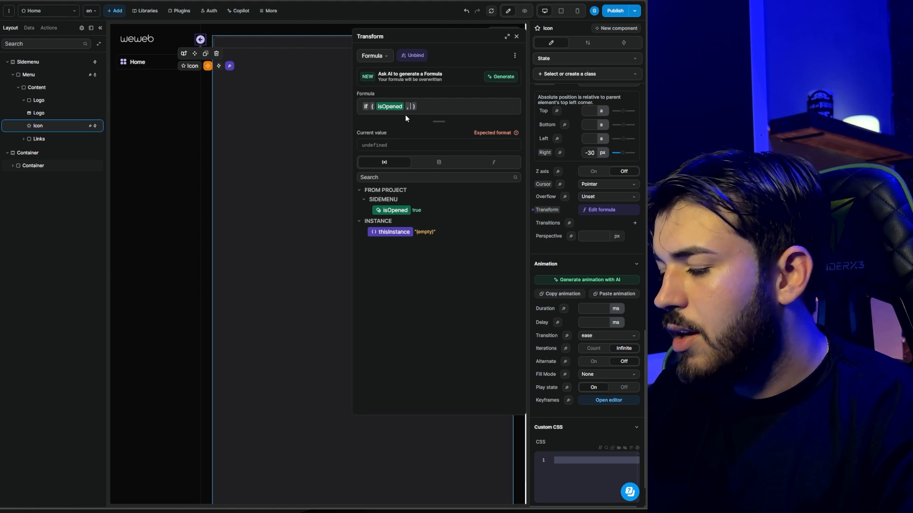
# Complete the arrow icon's Transform formula with "rotateZ(0deg)" for the opened state and "rotateZ(180deg)" otherwise.
pyautogui.write('"" ')
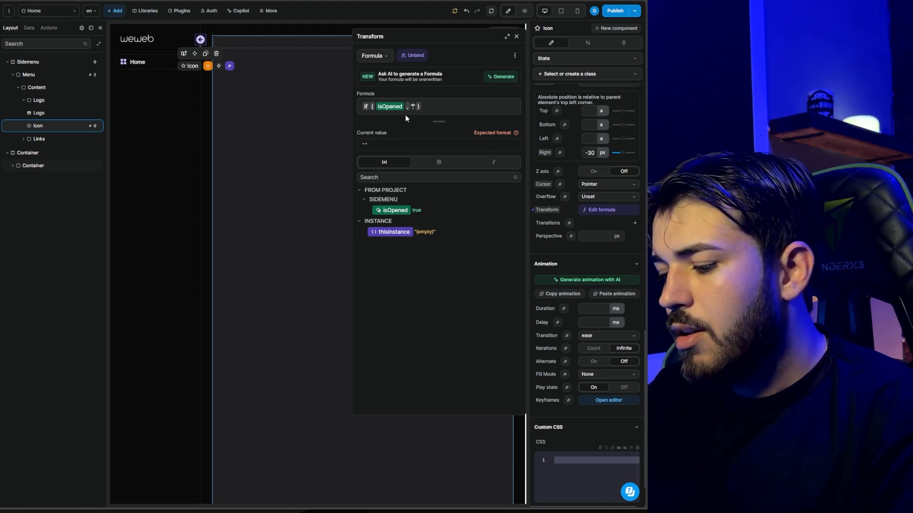
pyautogui.write('ro')
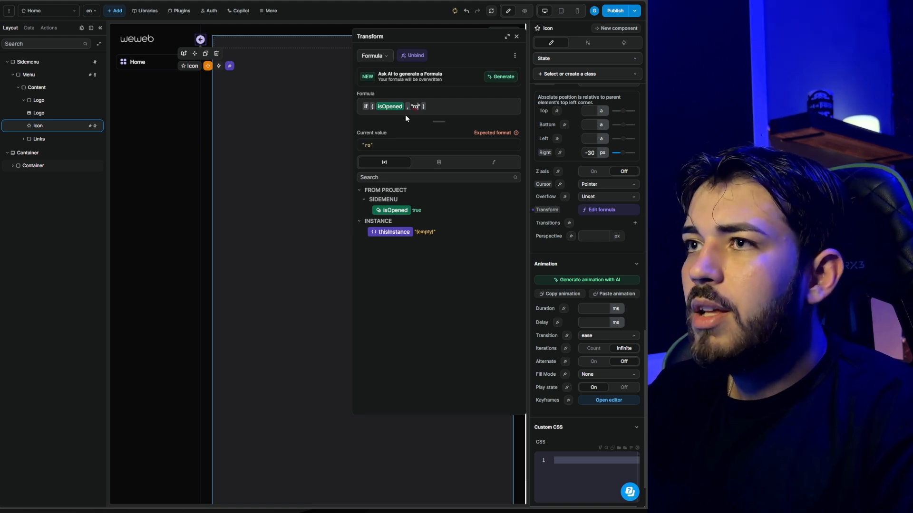
pyautogui.write('tate')
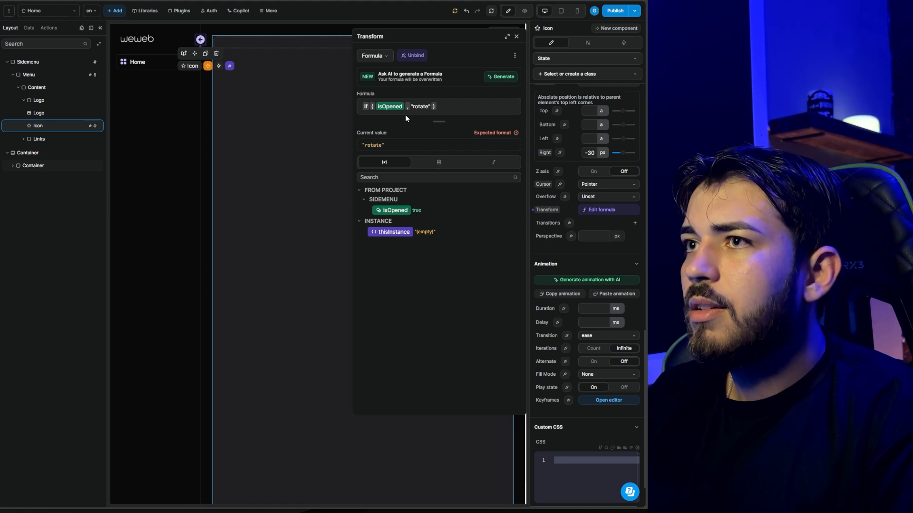
pyautogui.write('z')
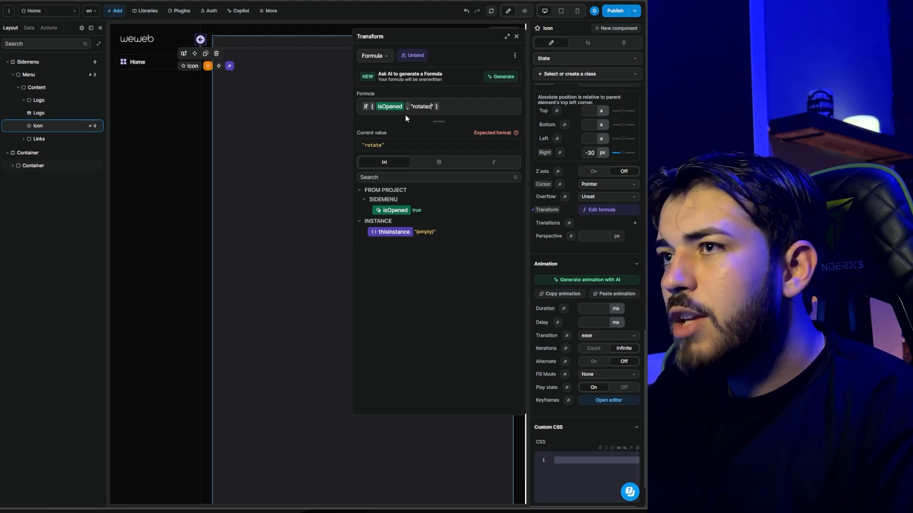
pyautogui.press('BackSpace')
pyautogui.write('Z')
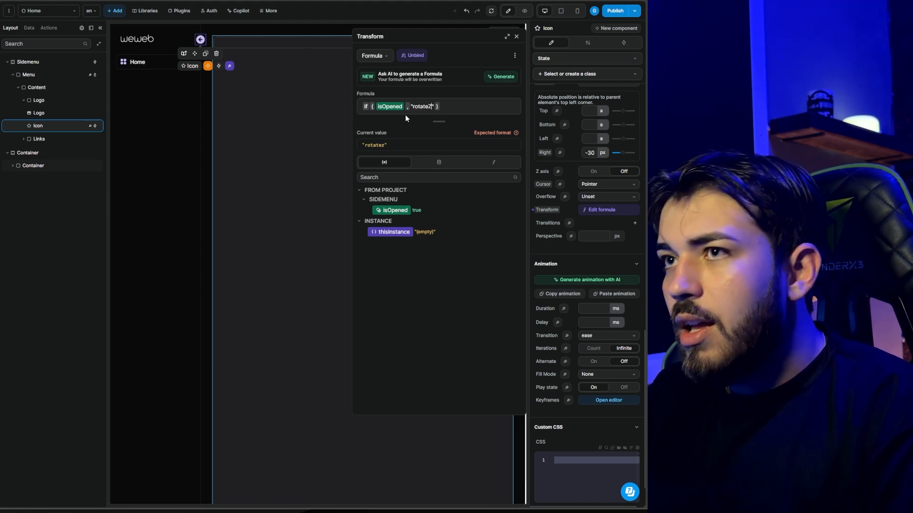
pyautogui.write('(')
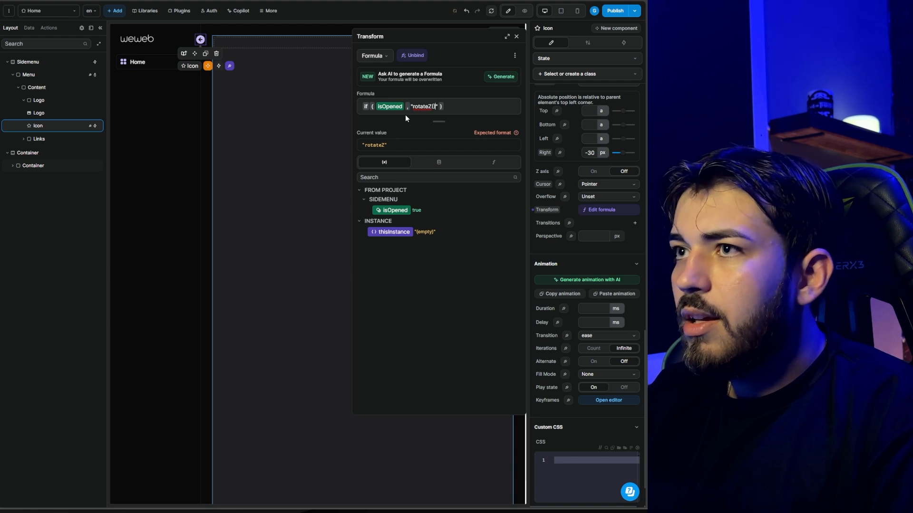
pyautogui.write('0deg)" , "rotateZ(0deg')
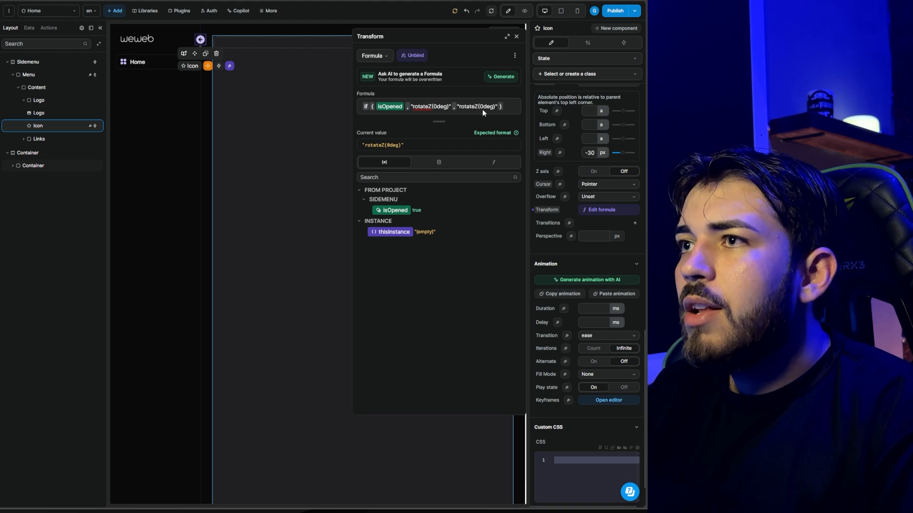
pyautogui.click(481, 107)
pyautogui.write('180deg)" )')
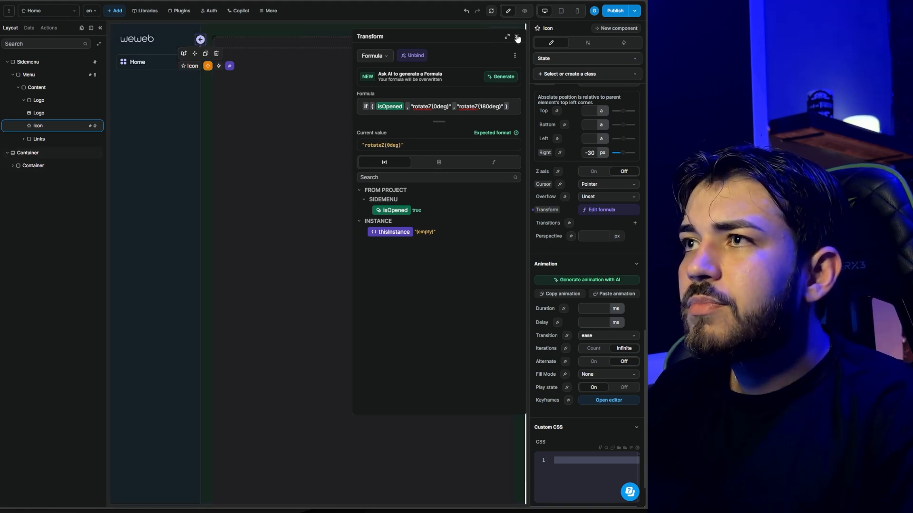
pyautogui.click(517, 38)
# Preview the page and toggle the side menu several times to check the arrow icon's rotation.
pyautogui.press('p')
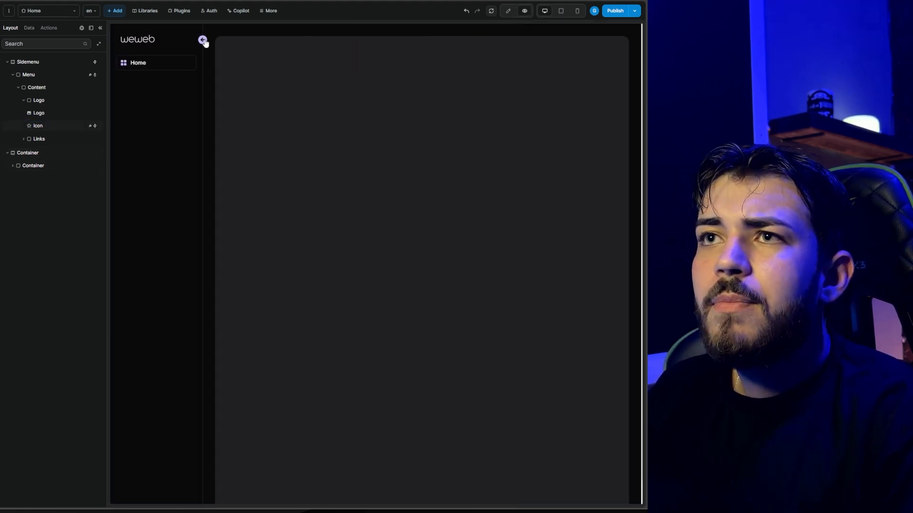
pyautogui.click(203, 40)
pyautogui.click(137, 41)
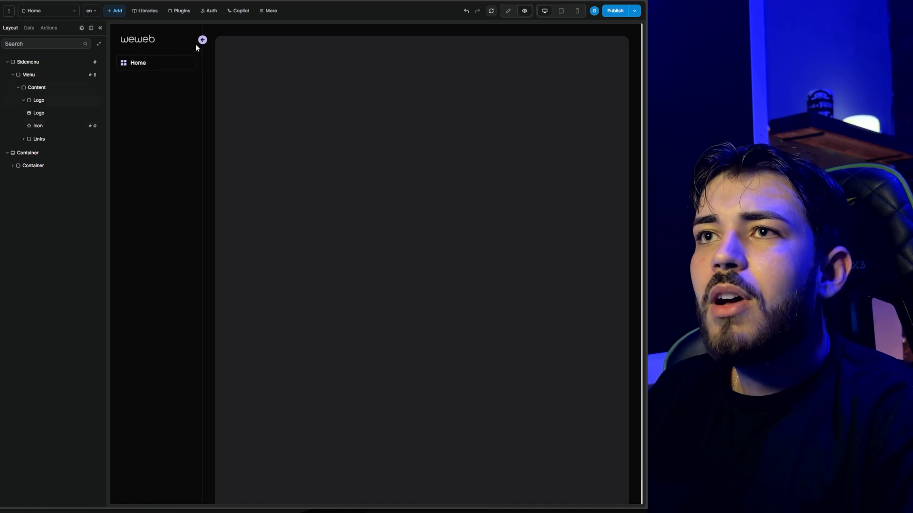
pyautogui.click(203, 40)
pyautogui.click(137, 41)
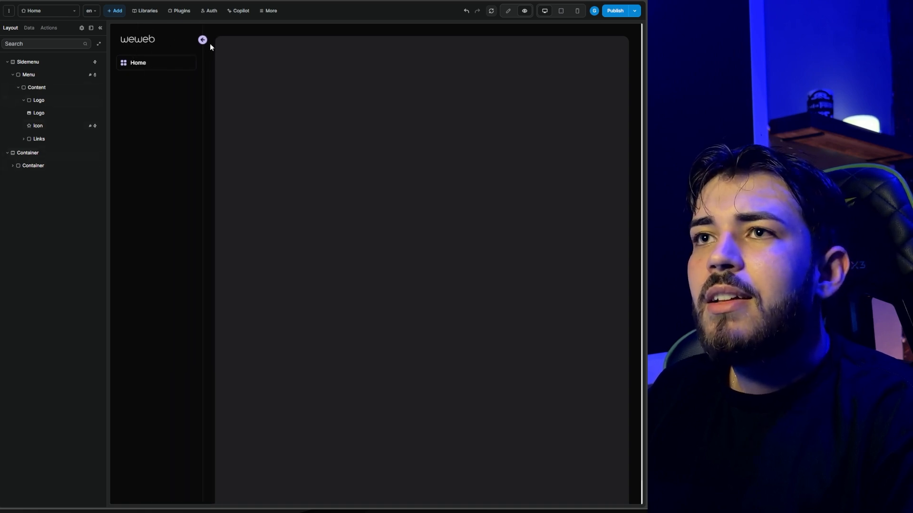
pyautogui.click(202, 40)
pyautogui.click(137, 40)
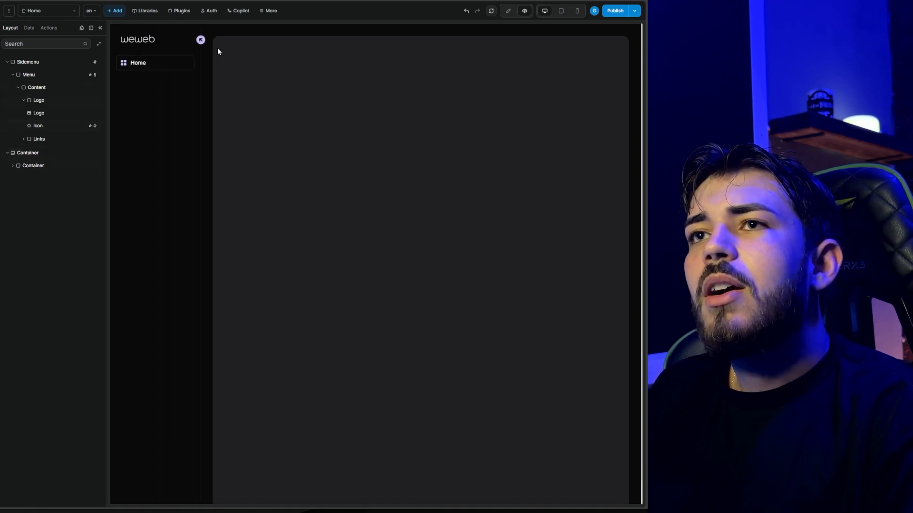
pyautogui.click(203, 40)
pyautogui.click(138, 41)
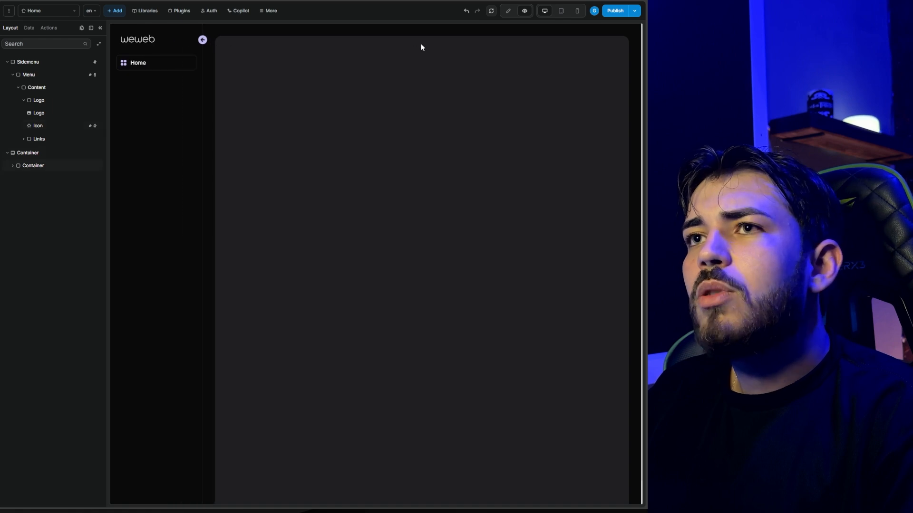
# Return to editing and add a transition to the side menu's arrow icon.
pyautogui.click(507, 10)
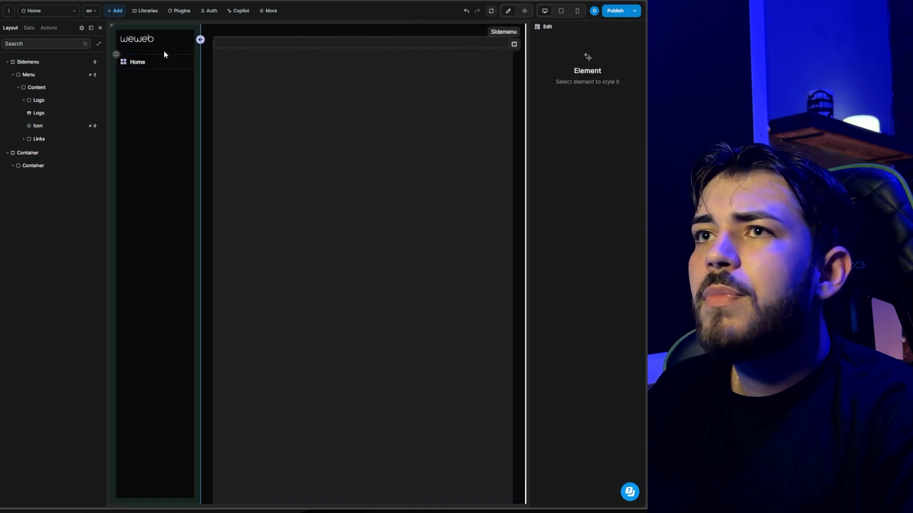
pyautogui.click(200, 39)
pyautogui.scroll(-10, 582, 356)
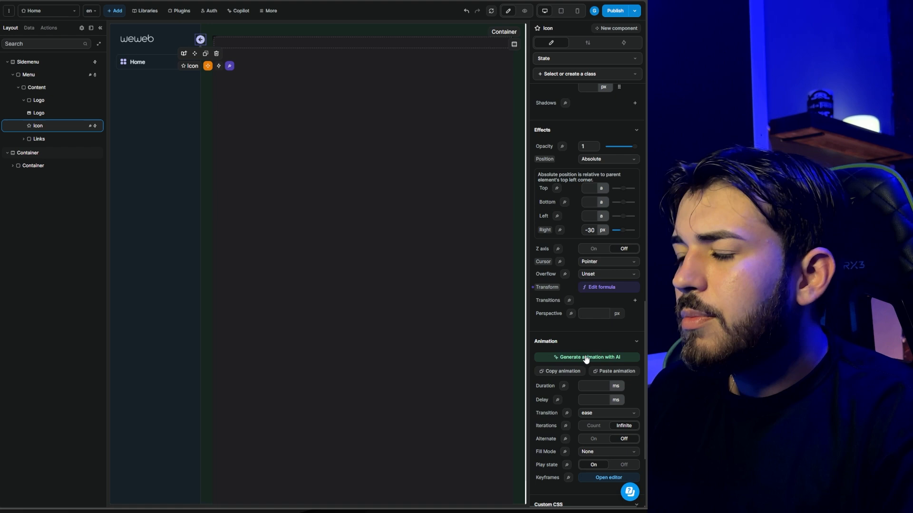
pyautogui.click(634, 301)
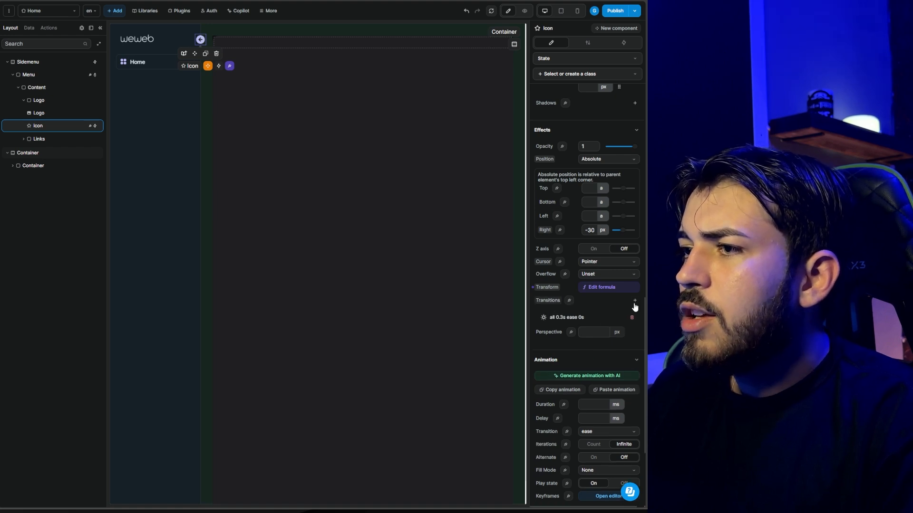
# Set the duration of the arrow icon's transition to 0.5 s.
pyautogui.click(575, 320)
pyautogui.click(466, 88)
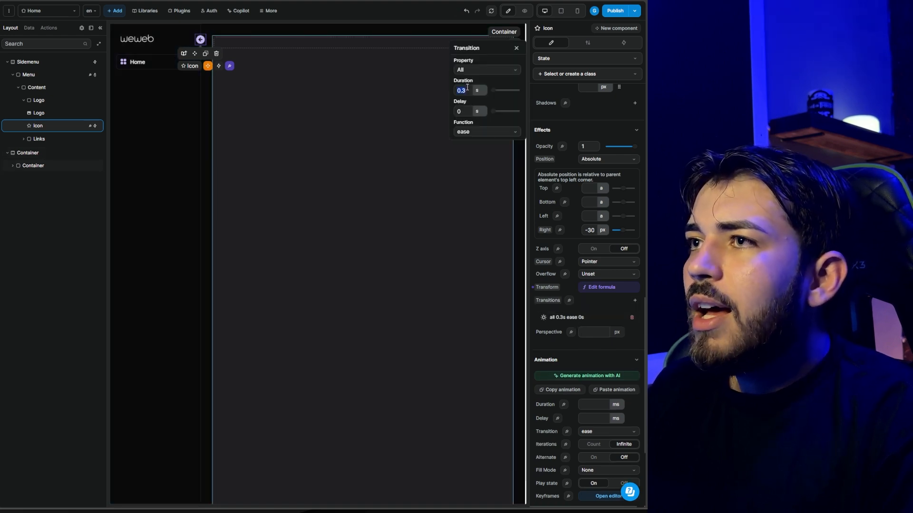
pyautogui.write('5')
pyautogui.press('BackSpace')
pyautogui.press('BackSpace')
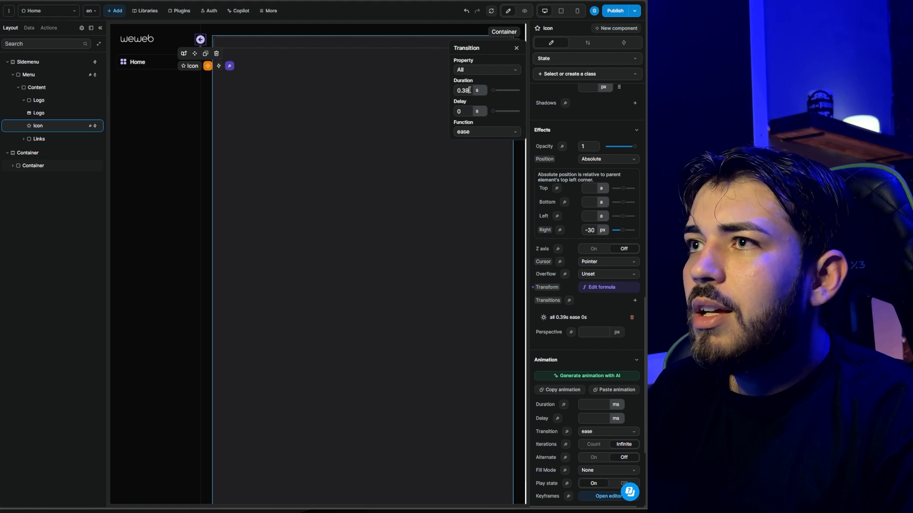
pyautogui.write('48')
pyautogui.press('BackSpace')
pyautogui.press('BackSpace')
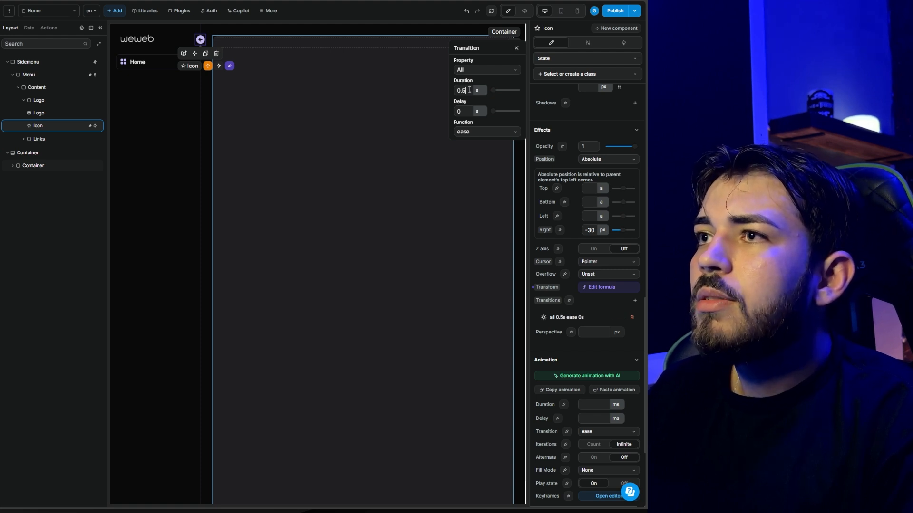
pyautogui.write('5')
pyautogui.click(516, 48)
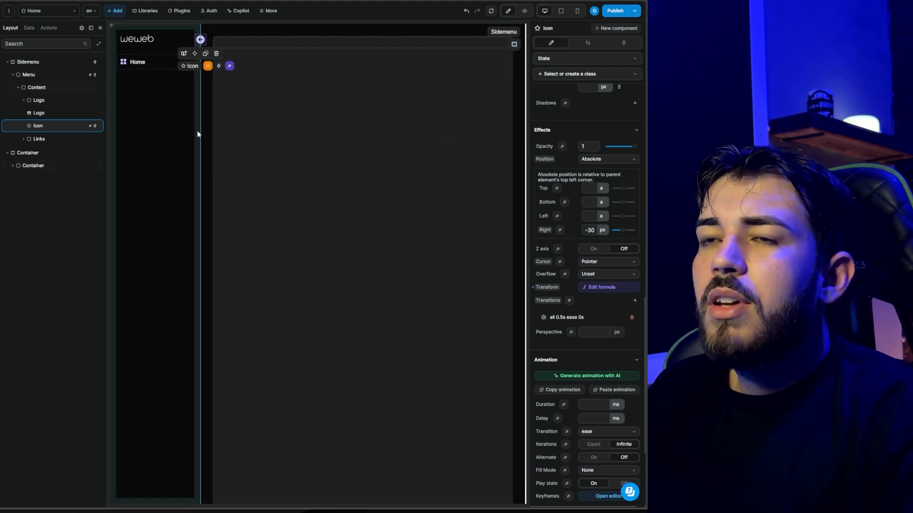
# Set the duration of the Menu element's existing transition to 0.5 s.
pyautogui.click(41, 76)
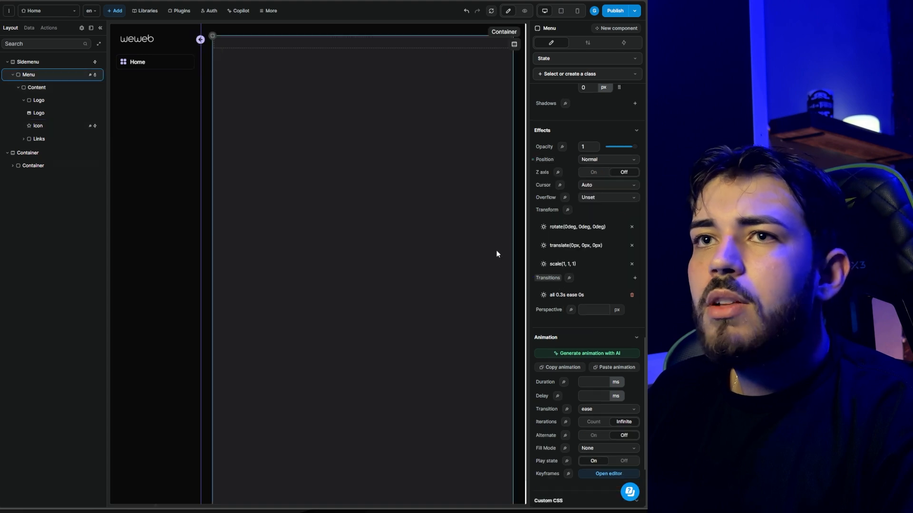
pyautogui.scroll(-3, 594, 304)
pyautogui.scroll(-1, 589, 285)
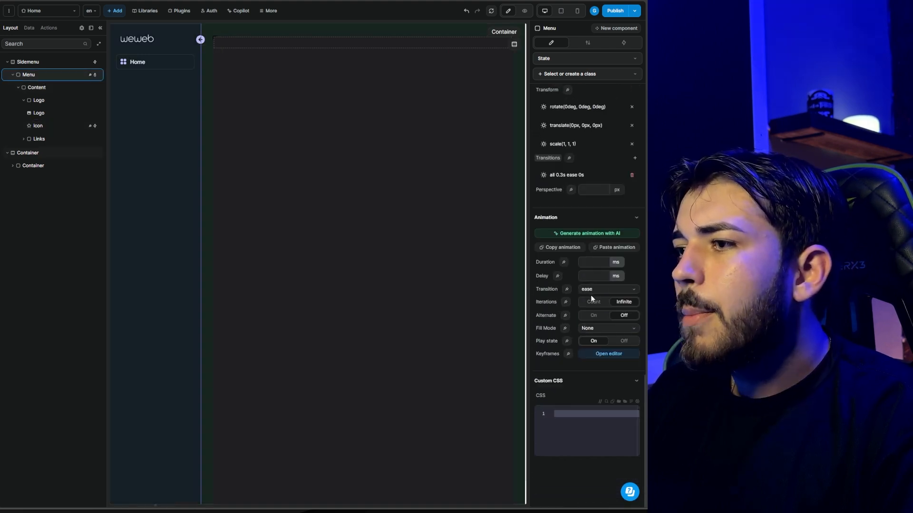
pyautogui.scroll(5, 590, 295)
pyautogui.scroll(-1, 592, 336)
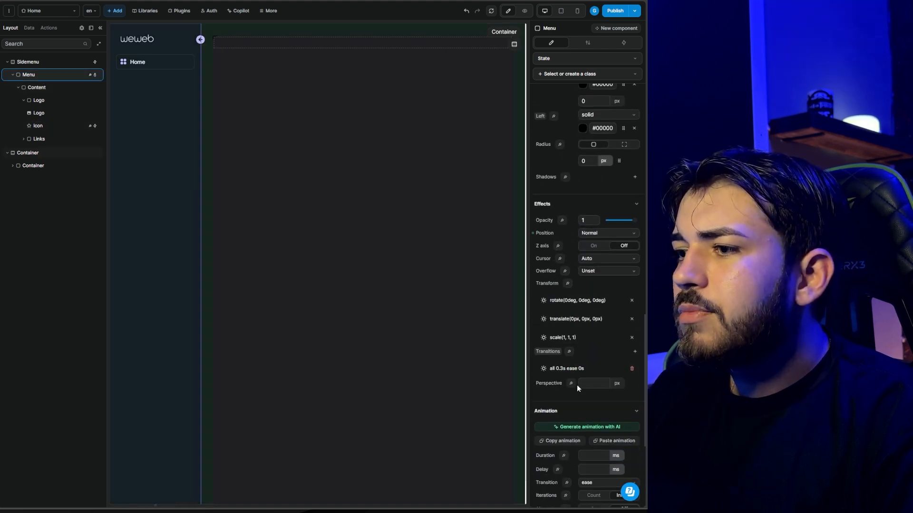
pyautogui.click(565, 369)
pyautogui.click(468, 90)
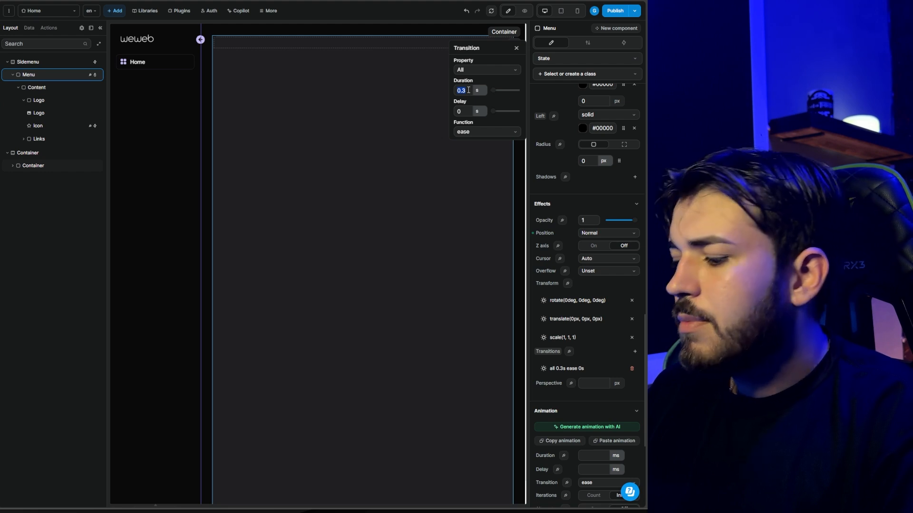
pyautogui.write('5')
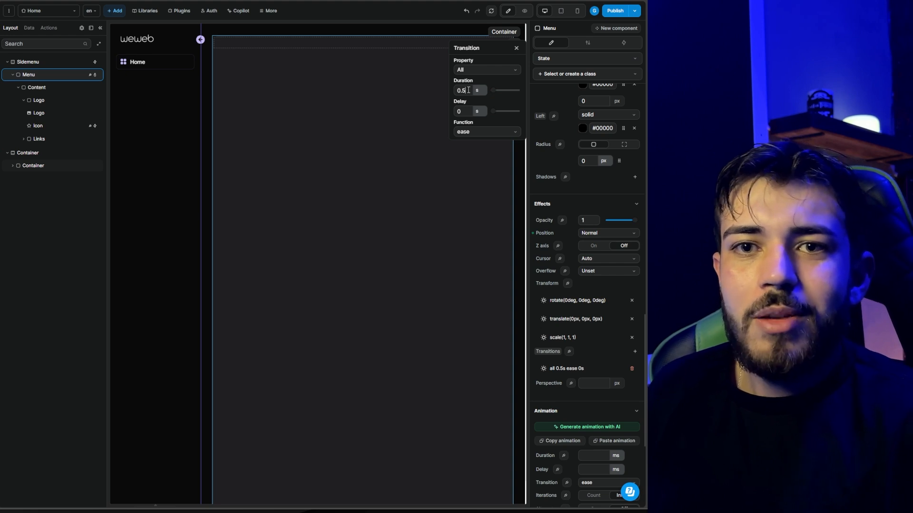
pyautogui.click(484, 133)
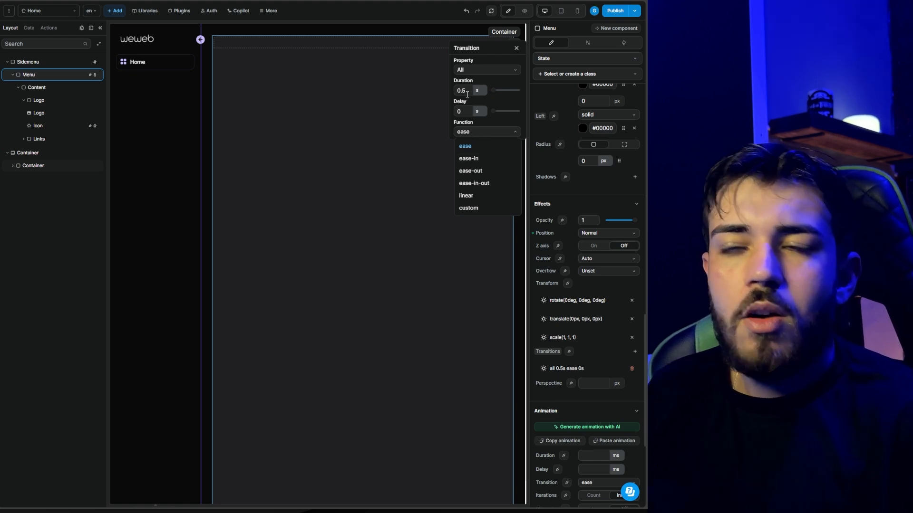
pyautogui.click(477, 136)
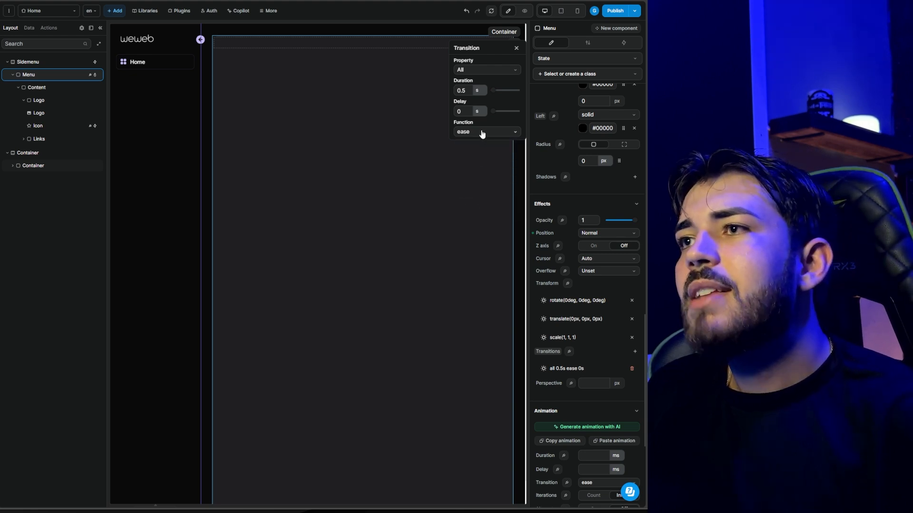
# Preview the page and collapse and expand the side menu to check the 0.5 s transitions.
pyautogui.click(524, 11)
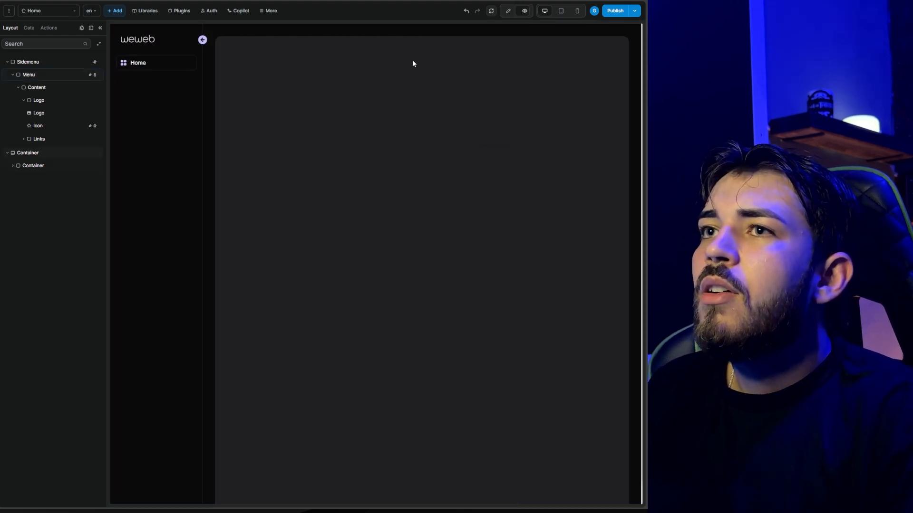
pyautogui.click(203, 40)
pyautogui.click(137, 40)
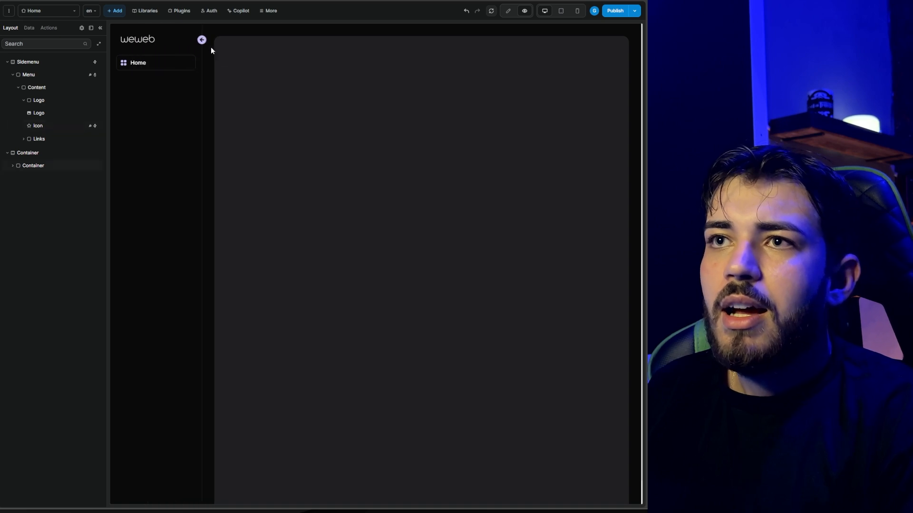
# Collapse and expand the previewed side menu repeatedly to examine how the link text behaves during the transition.
pyautogui.click(194, 40)
pyautogui.click(138, 40)
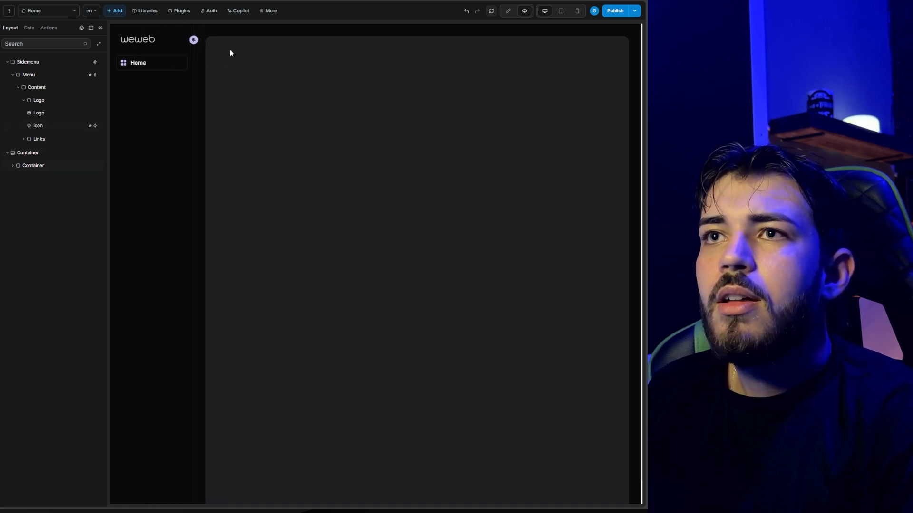
pyautogui.click(198, 40)
pyautogui.click(139, 40)
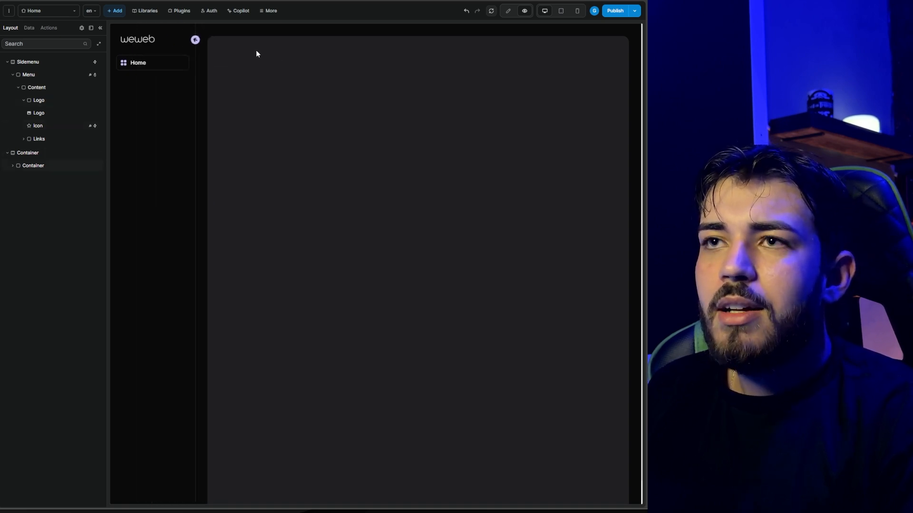
pyautogui.click(197, 40)
pyautogui.click(138, 39)
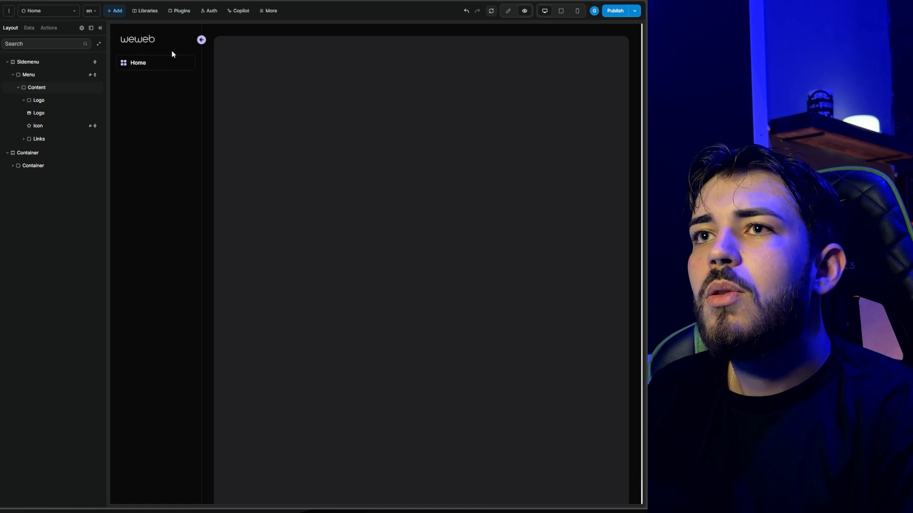
pyautogui.click(202, 40)
pyautogui.click(138, 40)
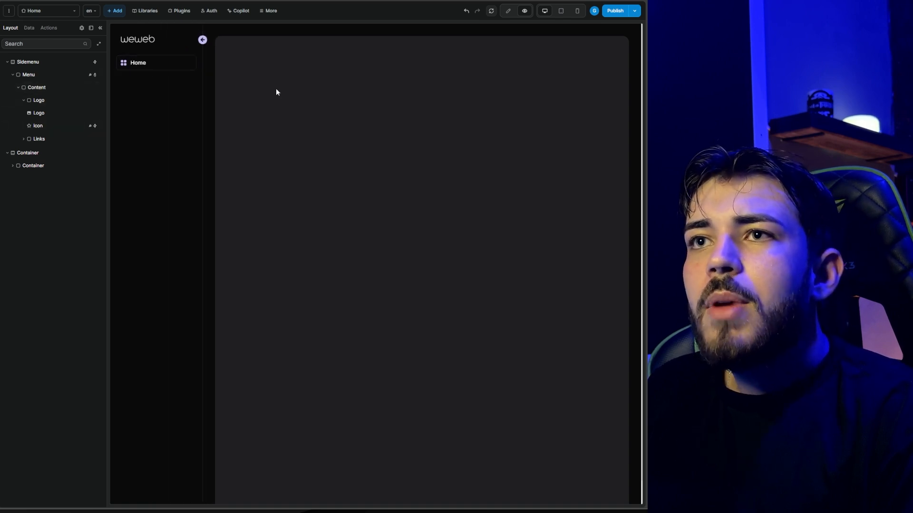
pyautogui.click(203, 39)
pyautogui.click(138, 40)
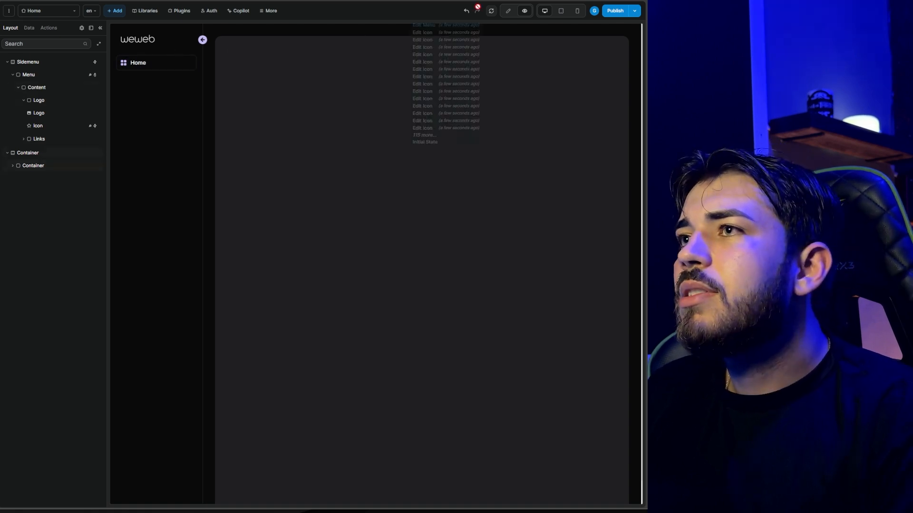
# Return to editing and bind the Home link text's opacity to the isOpened variable.
pyautogui.click(508, 10)
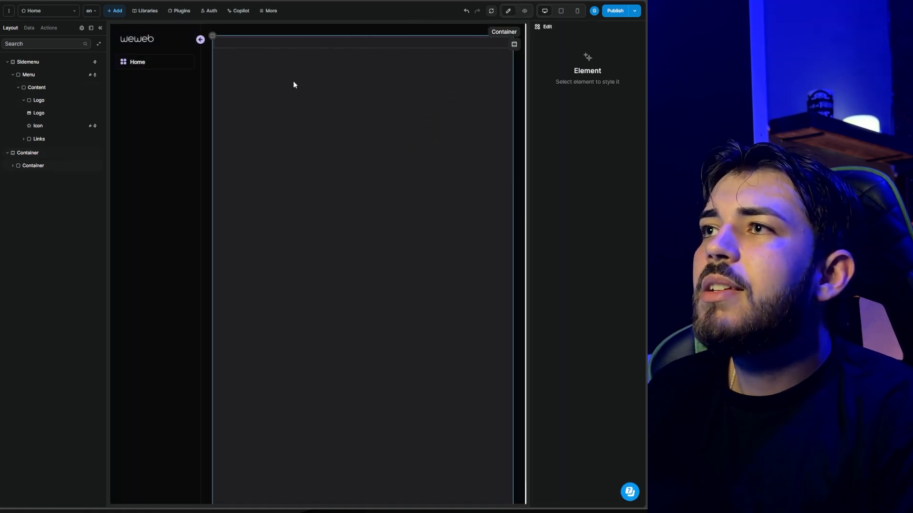
pyautogui.click(137, 63)
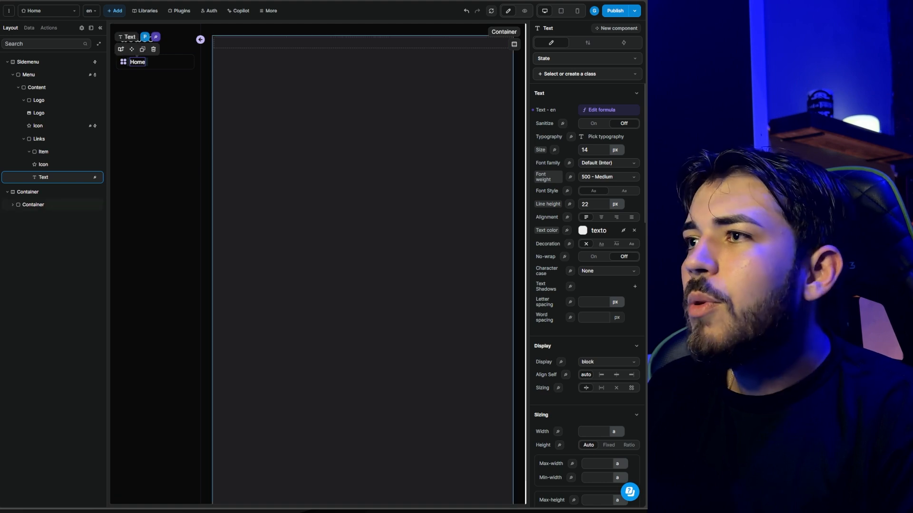
pyautogui.scroll(-6, 587, 271)
pyautogui.scroll(-5, 592, 279)
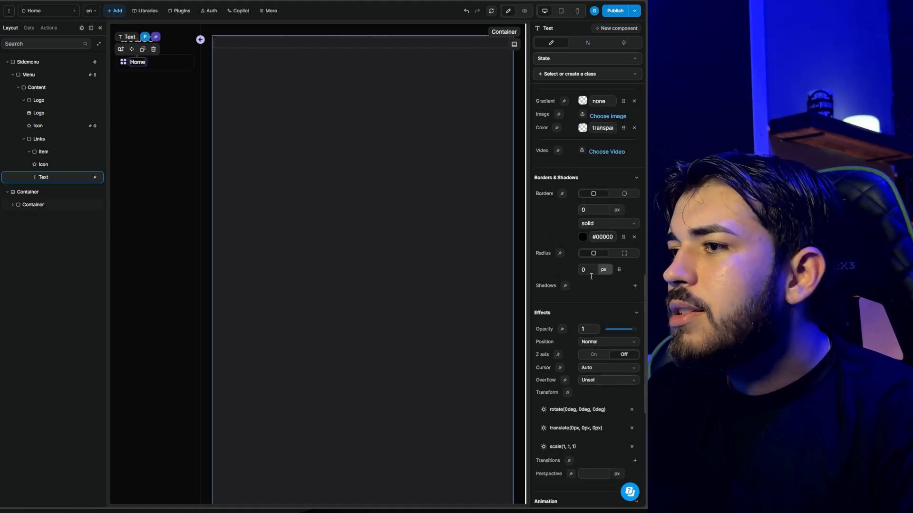
pyautogui.scroll(-3, 591, 279)
pyautogui.click(562, 213)
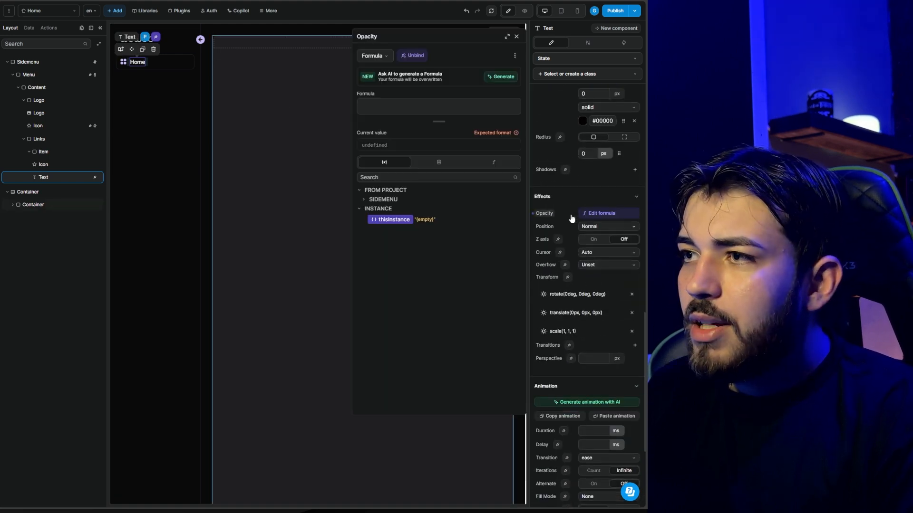
pyautogui.click(367, 198)
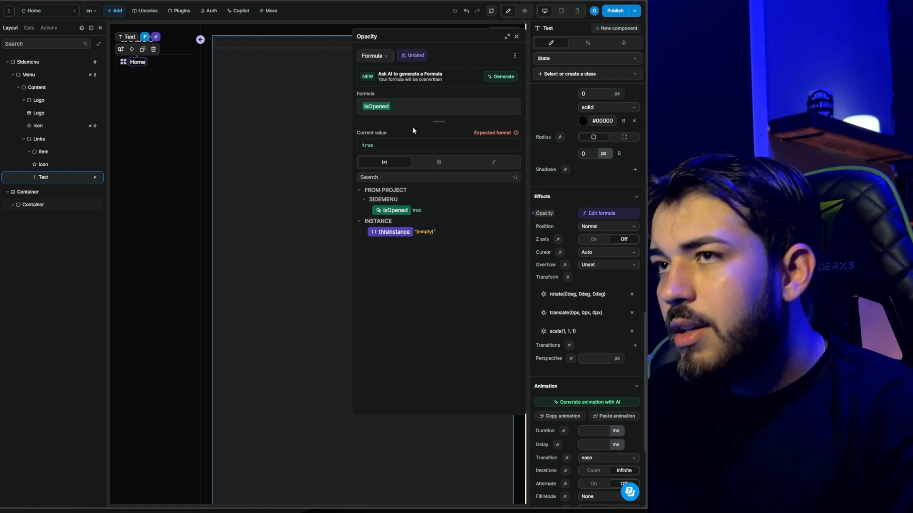
# Complete the Home text's opacity formula as if(isOpened,"1","0") and close the formula editor.
pyautogui.write('if(')
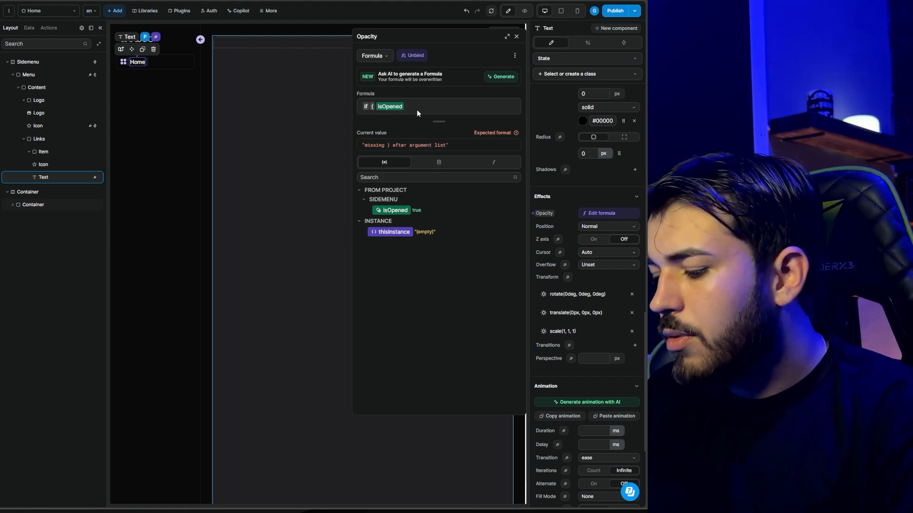
pyautogui.write(',""')
pyautogui.write('1')
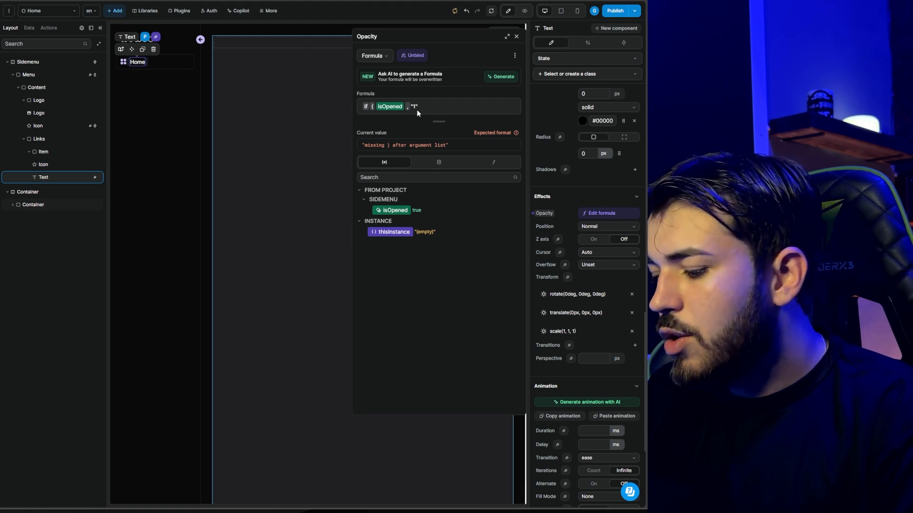
pyautogui.write(',')
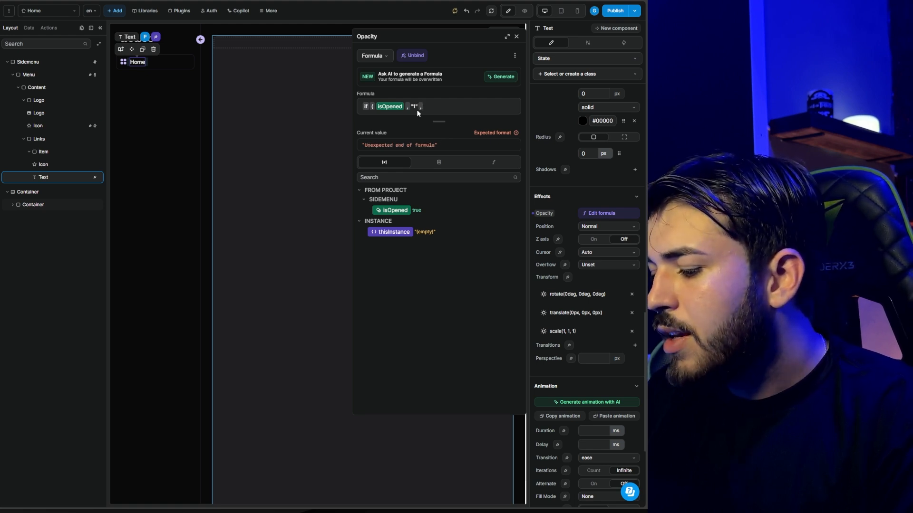
pyautogui.write(')')
pyautogui.press('Left')
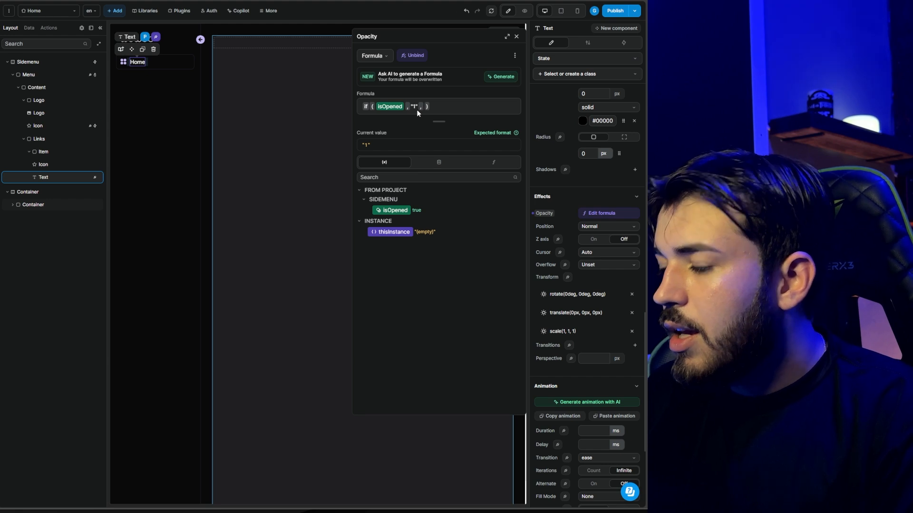
pyautogui.write('"0')
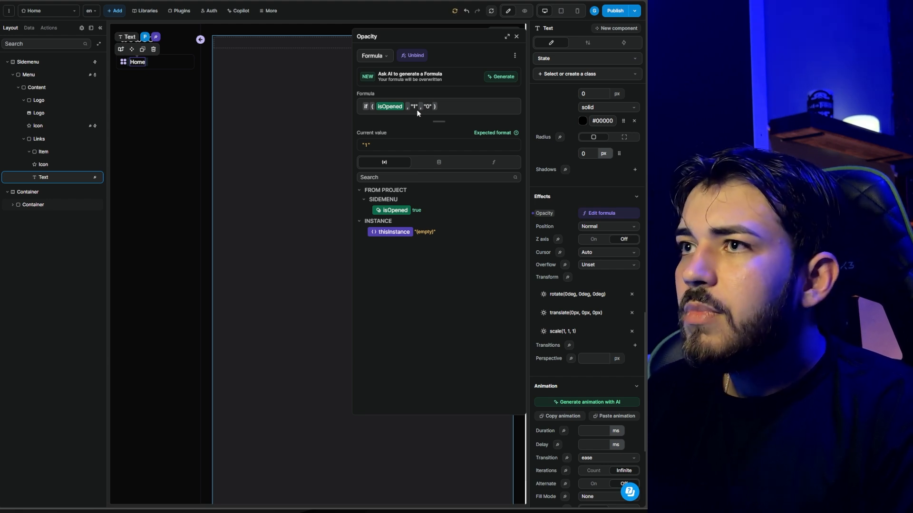
pyautogui.click(516, 37)
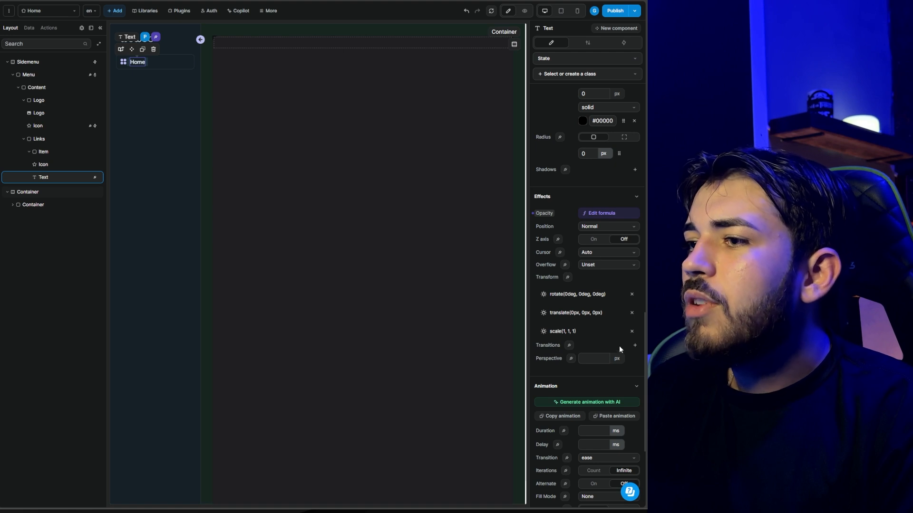
# Add a transition to the Home link text and check its fade by collapsing and expanding the menu in preview.
pyautogui.click(634, 345)
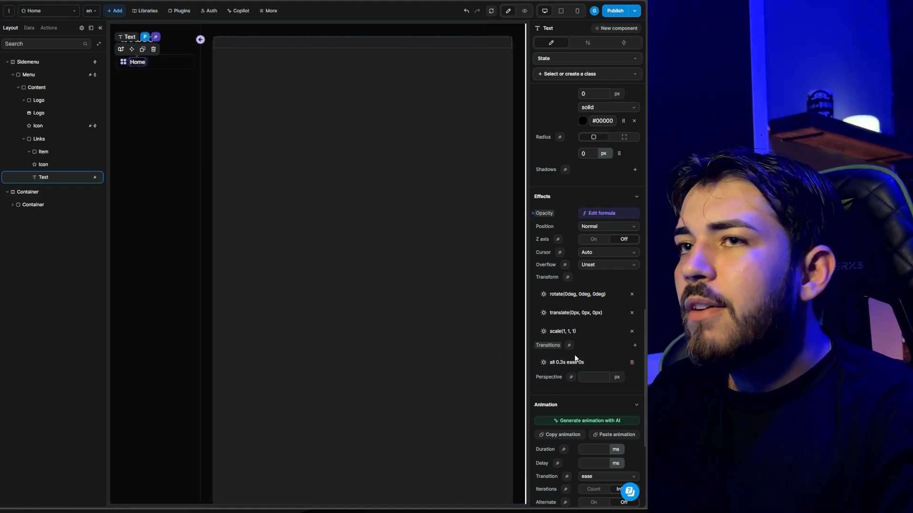
pyautogui.scroll(3, 575, 356)
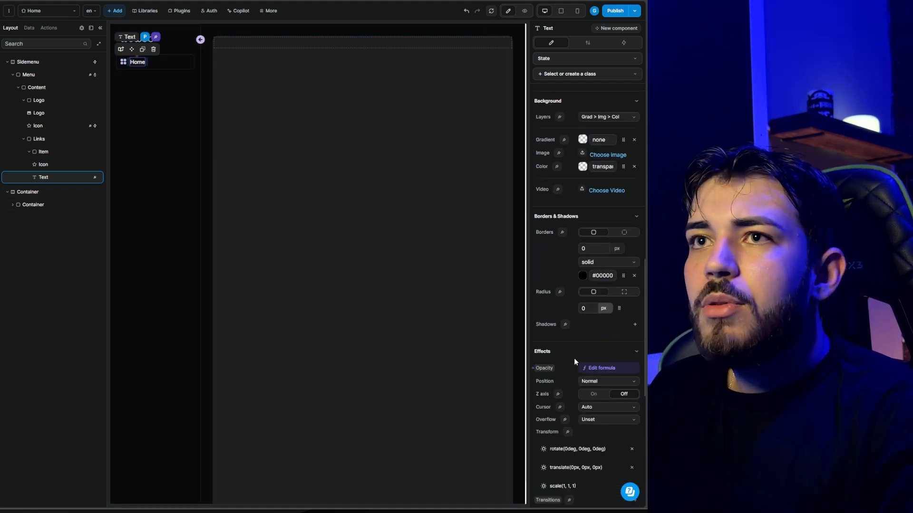
pyautogui.click(525, 11)
pyautogui.click(203, 40)
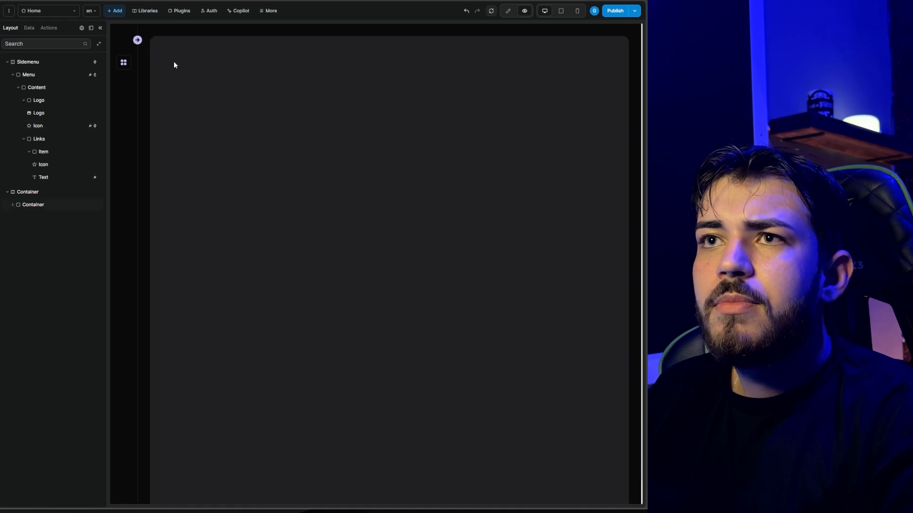
pyautogui.click(138, 40)
pyautogui.click(200, 41)
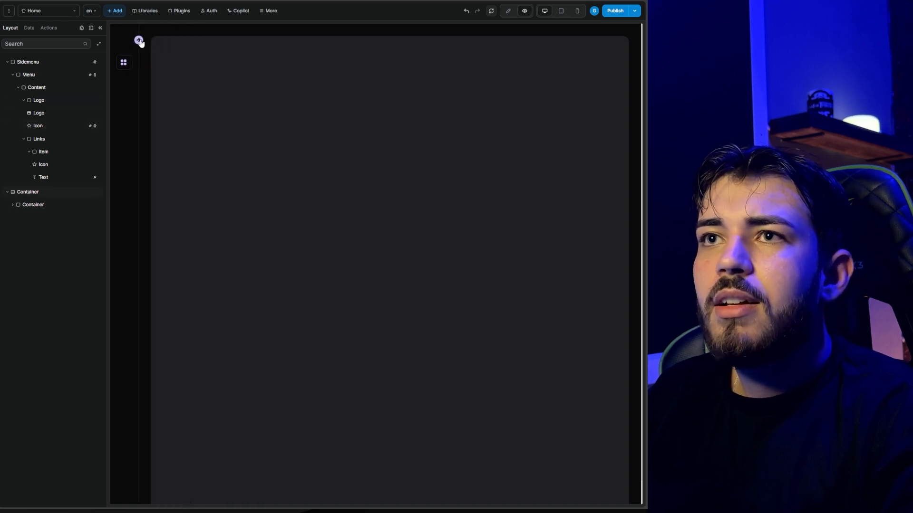
pyautogui.click(137, 40)
pyautogui.click(202, 40)
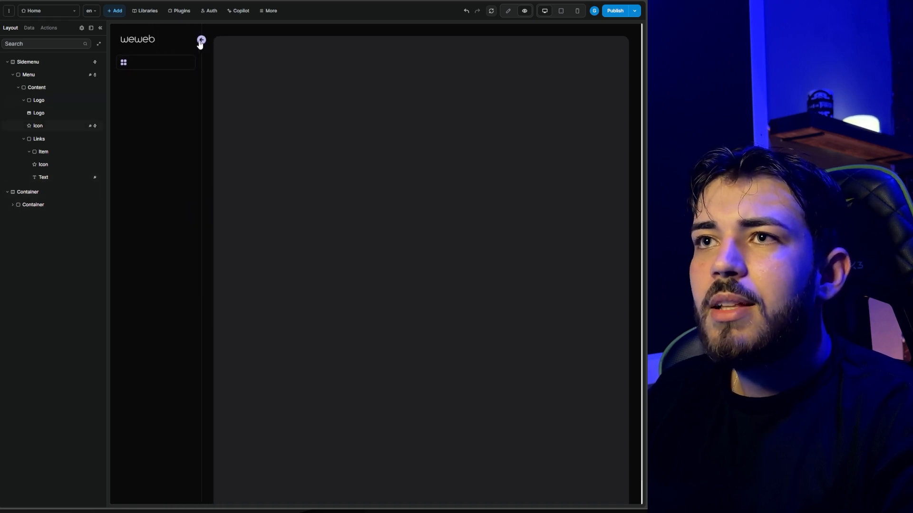
pyautogui.click(138, 41)
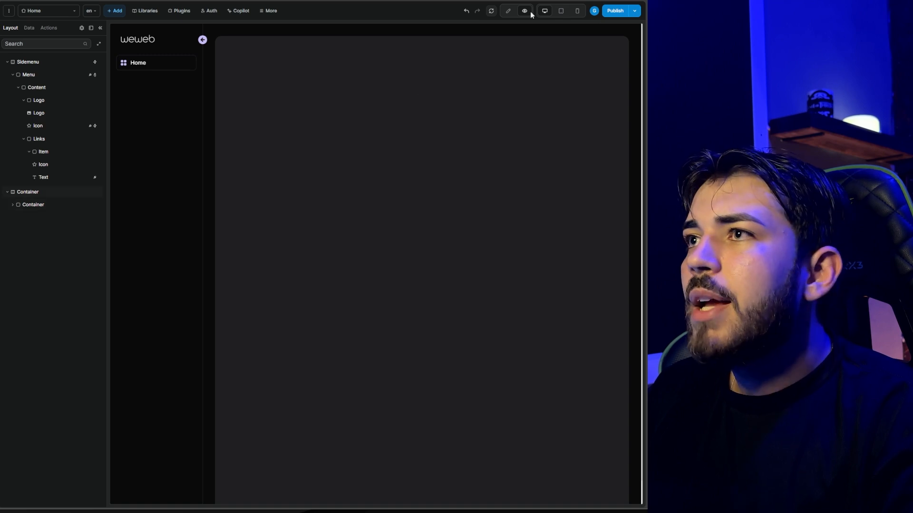
# Return to editing and duplicate the Home link item in the side menu three times.
pyautogui.click(508, 12)
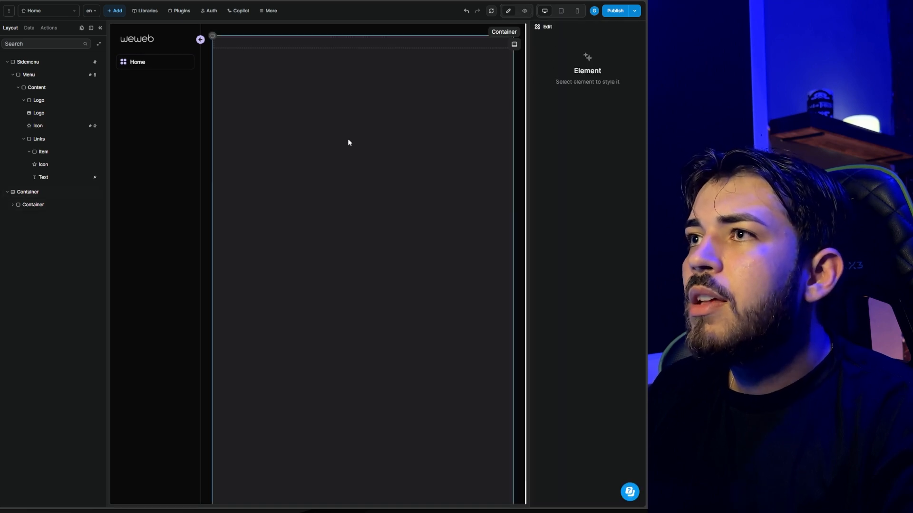
pyautogui.click(167, 62)
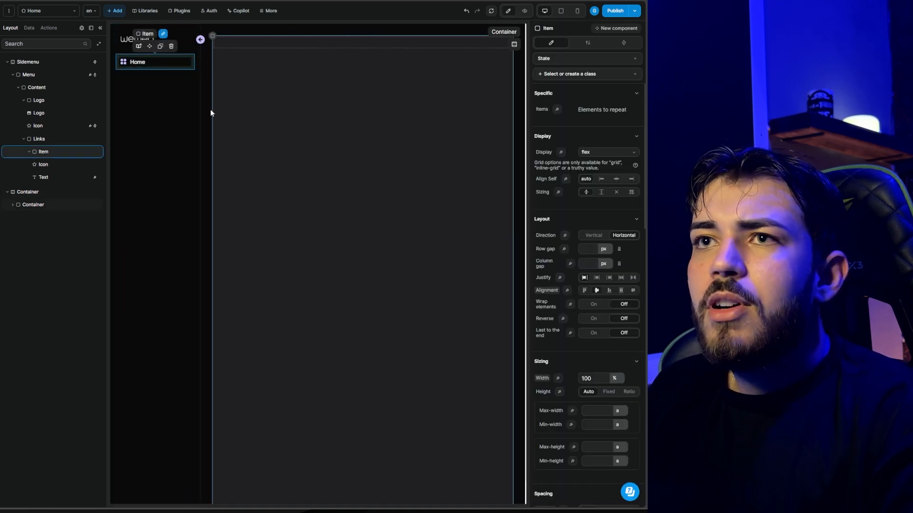
pyautogui.click(29, 152)
pyautogui.hotkey('ctrl', 'd')
pyautogui.hotkey('ctrl', 'd')
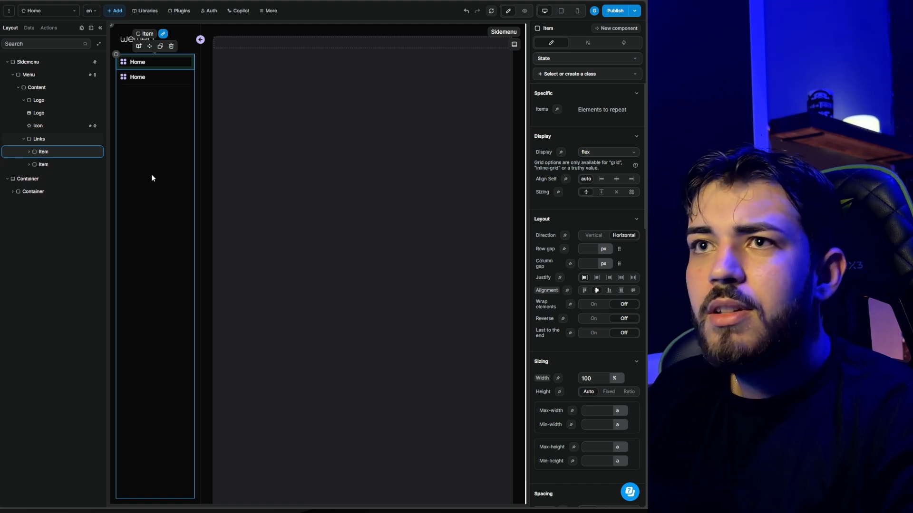
pyautogui.hotkey('ctrl', 'd')
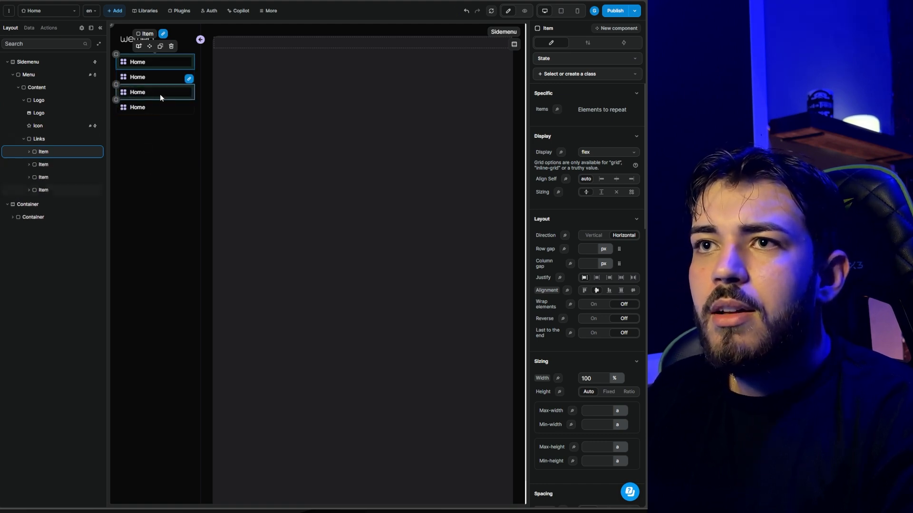
# Set the Links container's row gap to 6 px and preview the spaced menu items.
pyautogui.click(33, 139)
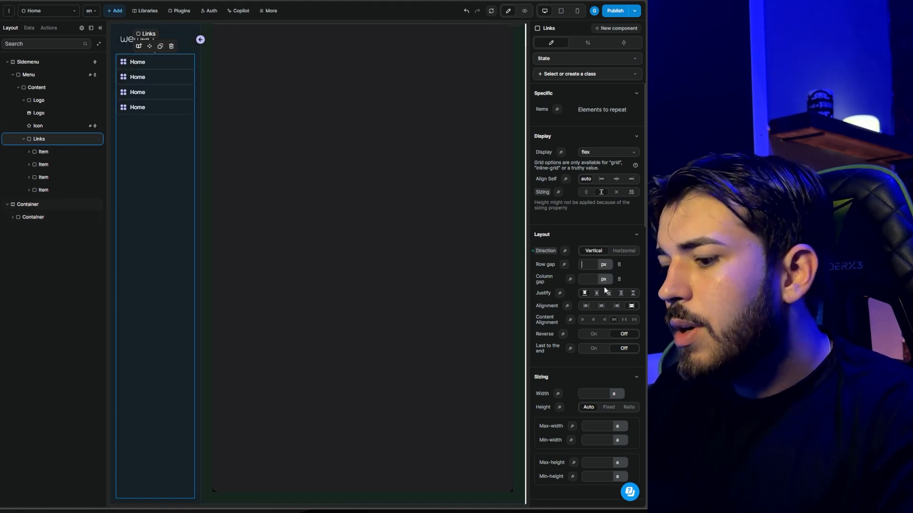
pyautogui.write('6')
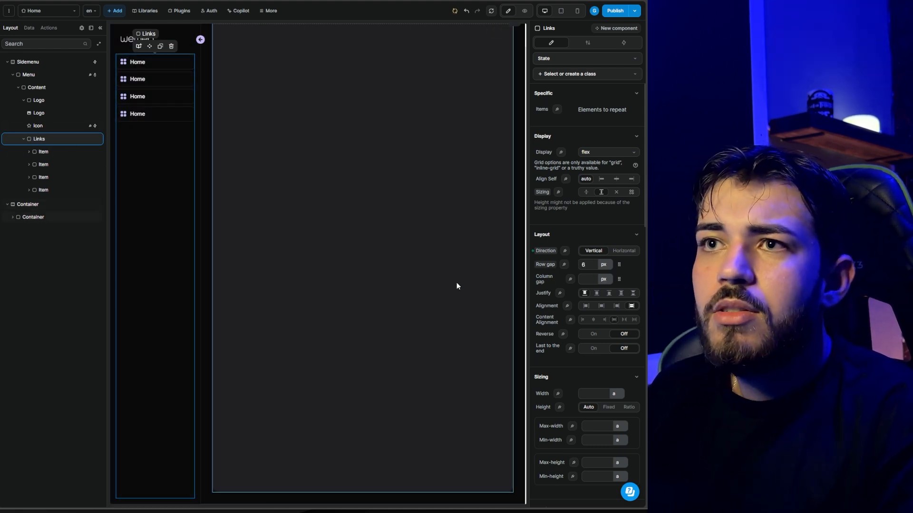
pyautogui.click(524, 11)
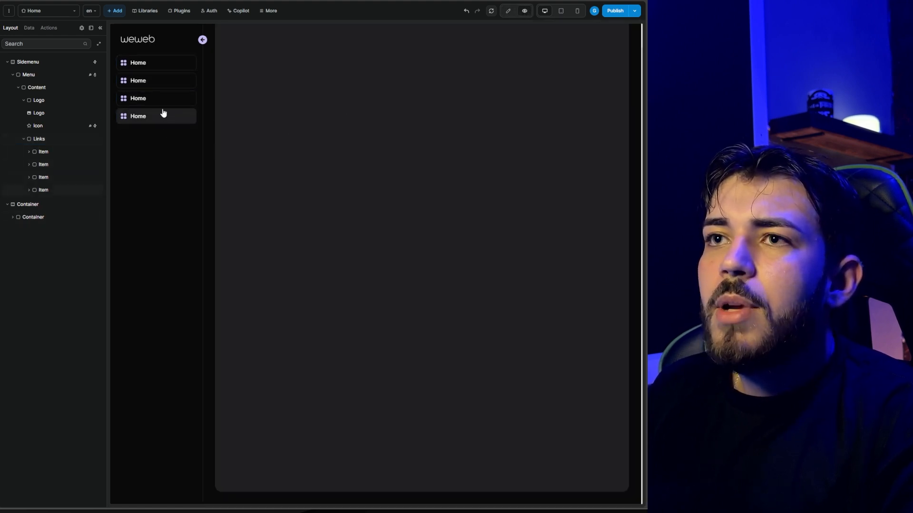
# Return to editing and add a transition to the first Home link item in the side menu.
pyautogui.click(508, 10)
pyautogui.click(162, 63)
pyautogui.scroll(-12, 613, 349)
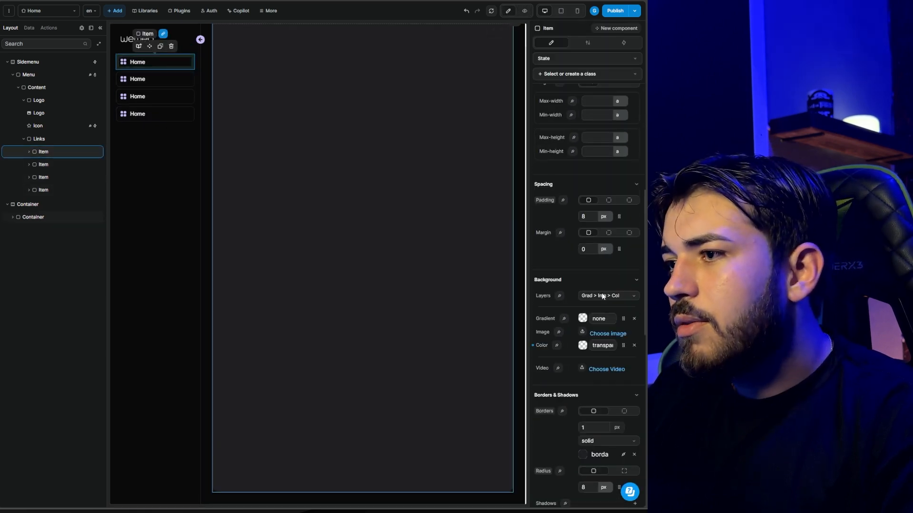
pyautogui.scroll(-5, 611, 269)
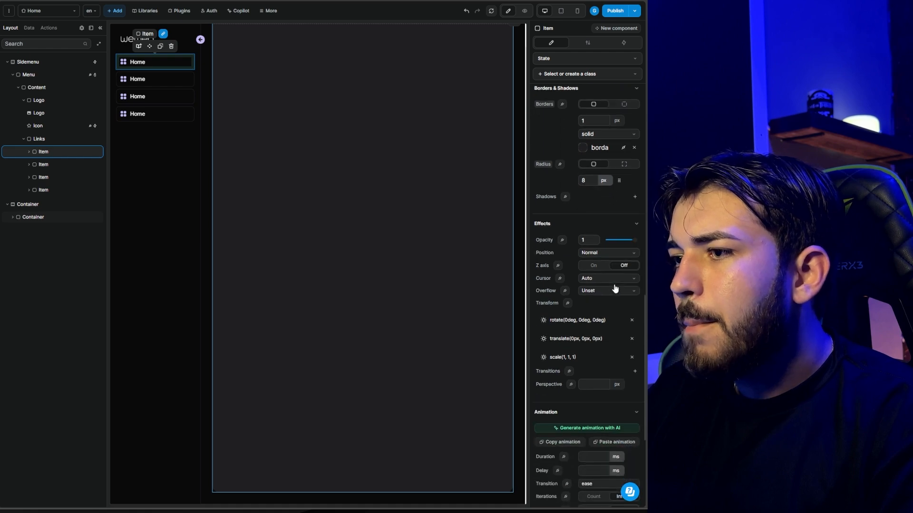
pyautogui.click(634, 253)
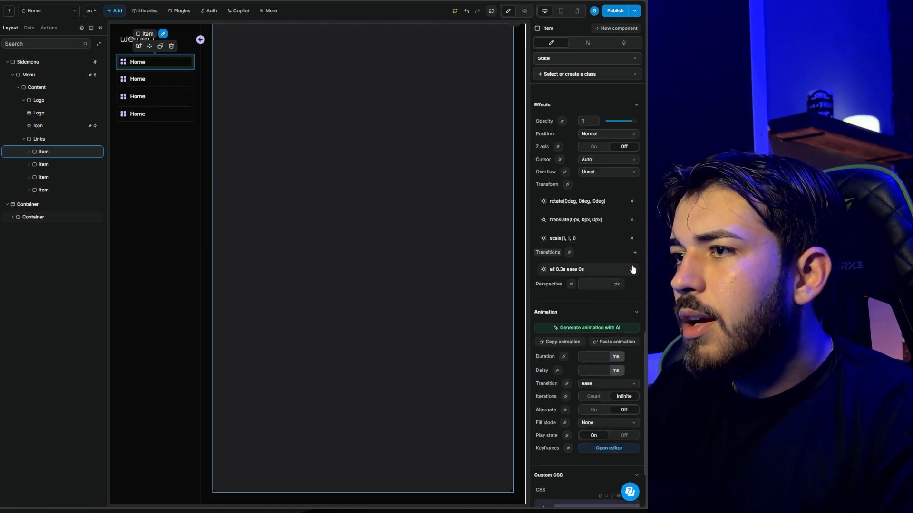
# Select the three duplicated Home link items together and add a transition to them.
pyautogui.click(152, 86)
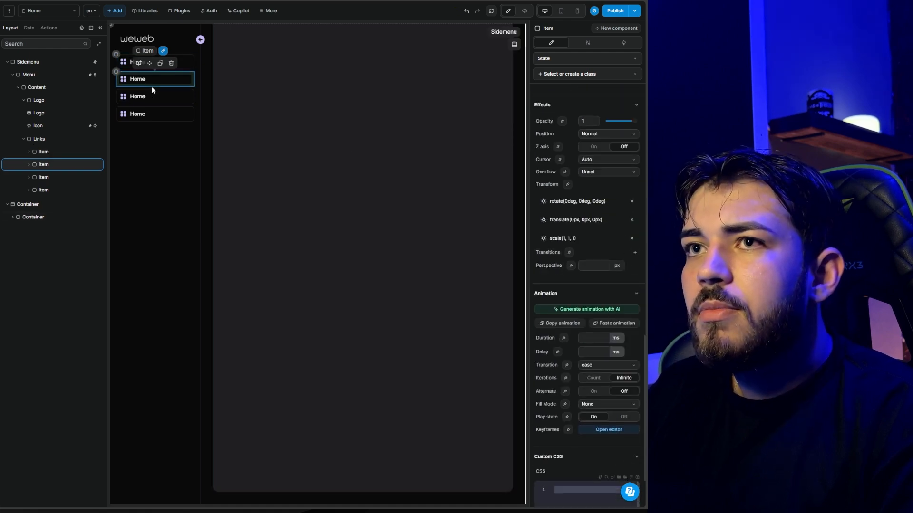
pyautogui.keyDown('shift'); pyautogui.click(154, 97); pyautogui.keyUp('shift')
pyautogui.keyDown('shift'); pyautogui.click(158, 110); pyautogui.keyUp('shift')
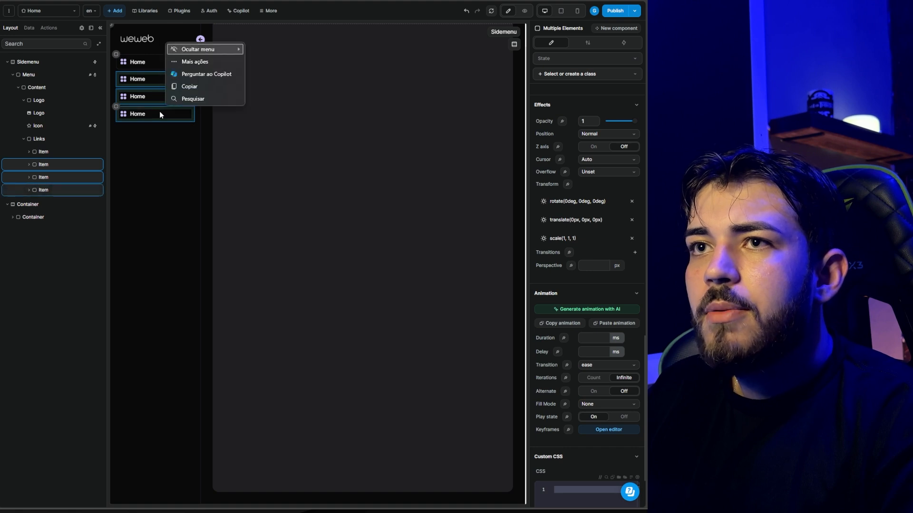
pyautogui.click(635, 252)
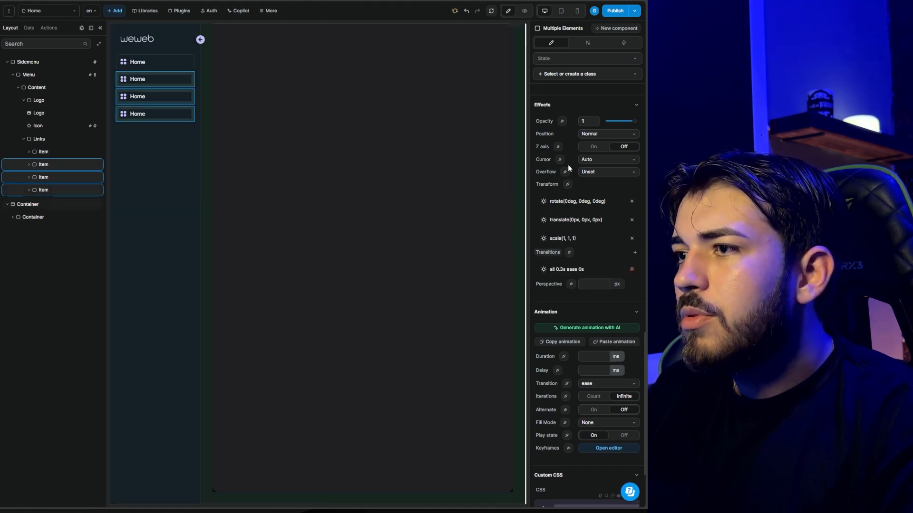
# Preview the side menu with its four items and toggle it to check the transitions.
pyautogui.click(524, 10)
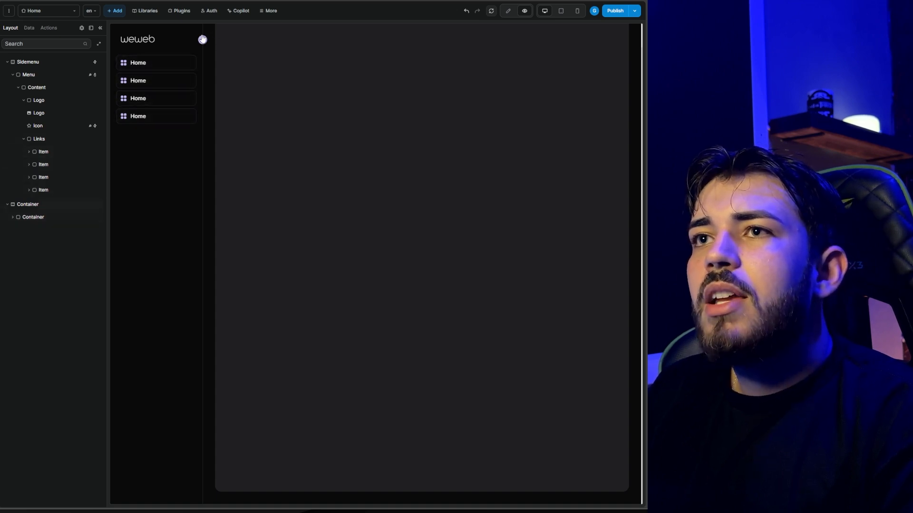
pyautogui.click(202, 40)
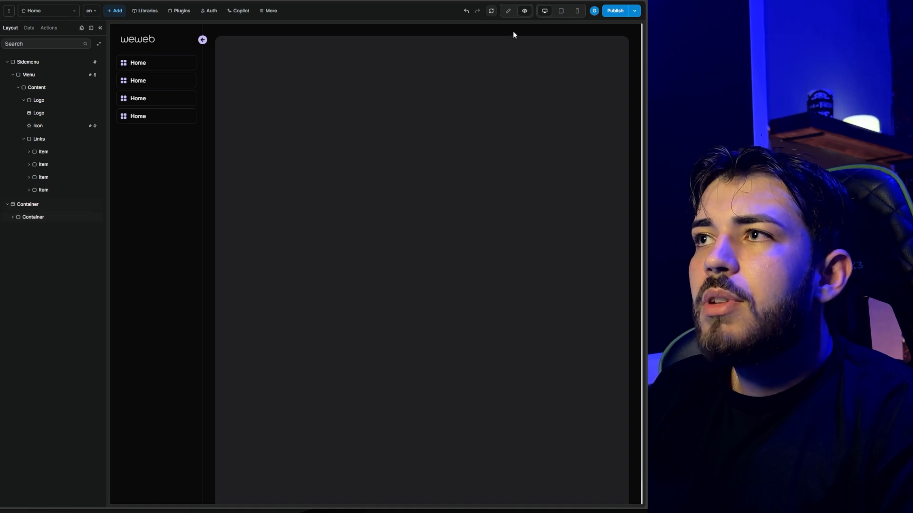
pyautogui.click(507, 11)
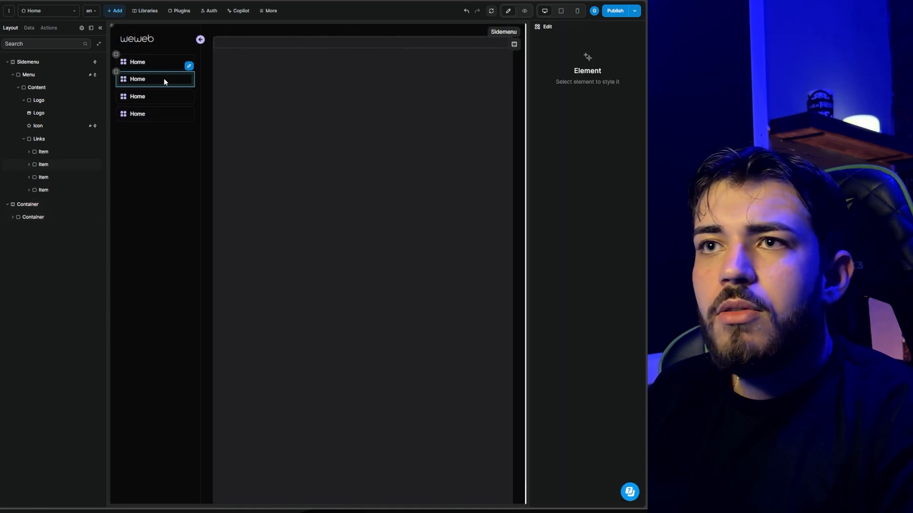
# Link the first Home item in the side menu to the Home page.
pyautogui.click(158, 61)
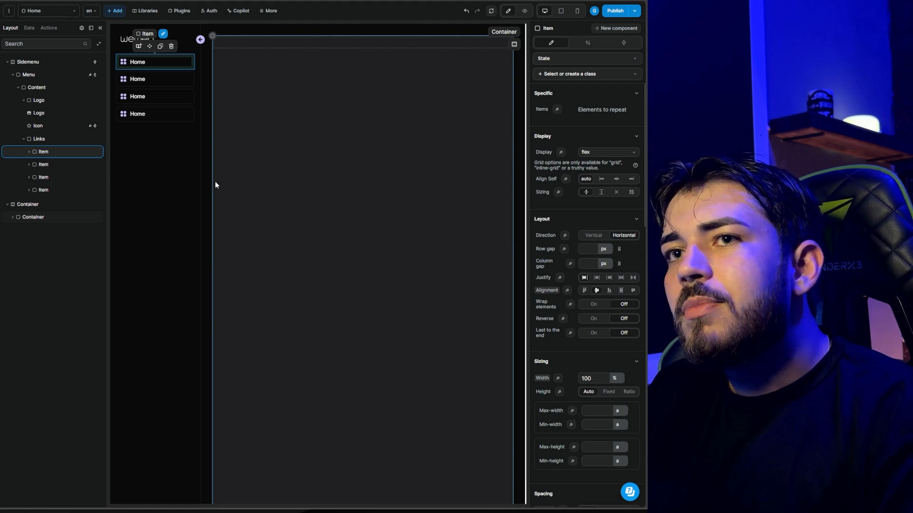
pyautogui.click(588, 44)
pyautogui.click(601, 163)
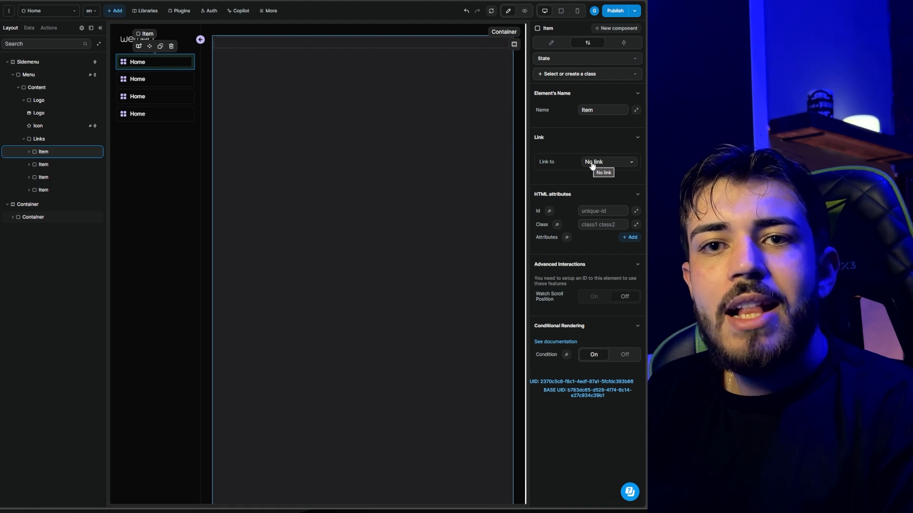
pyautogui.click(588, 58)
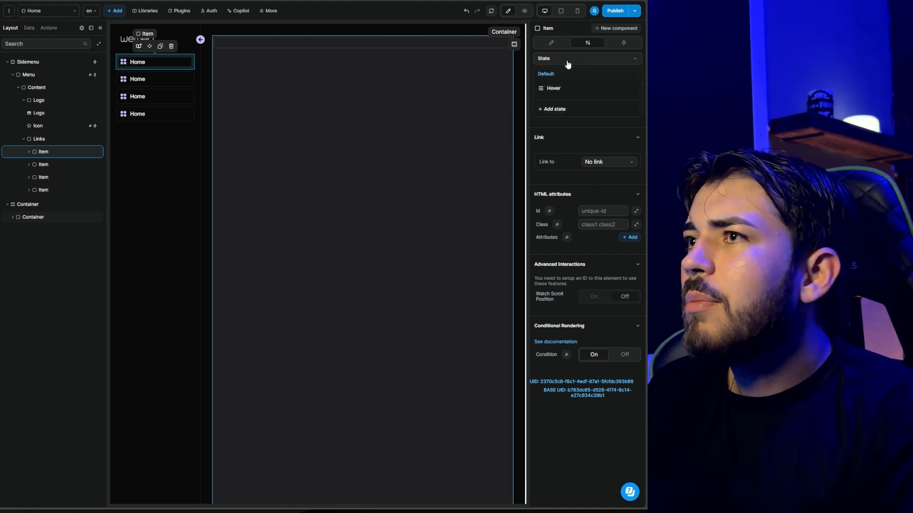
pyautogui.click(567, 63)
pyautogui.click(599, 163)
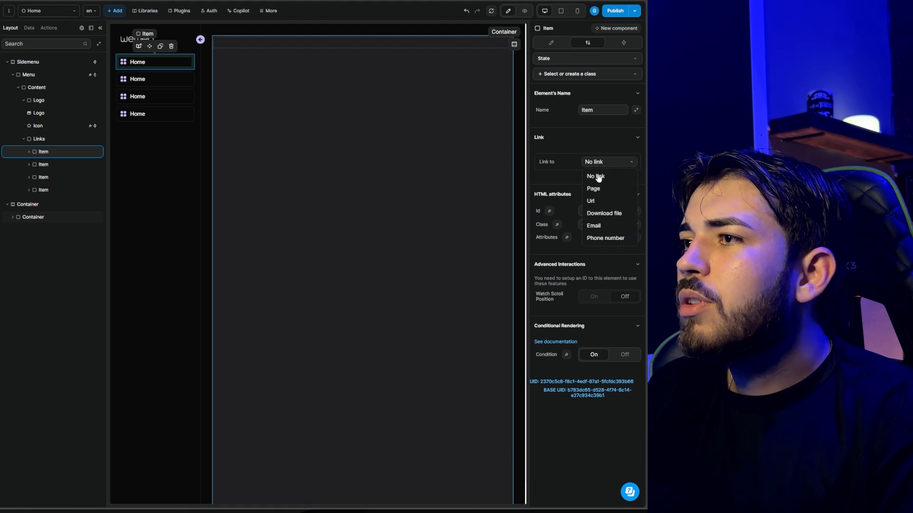
pyautogui.click(595, 189)
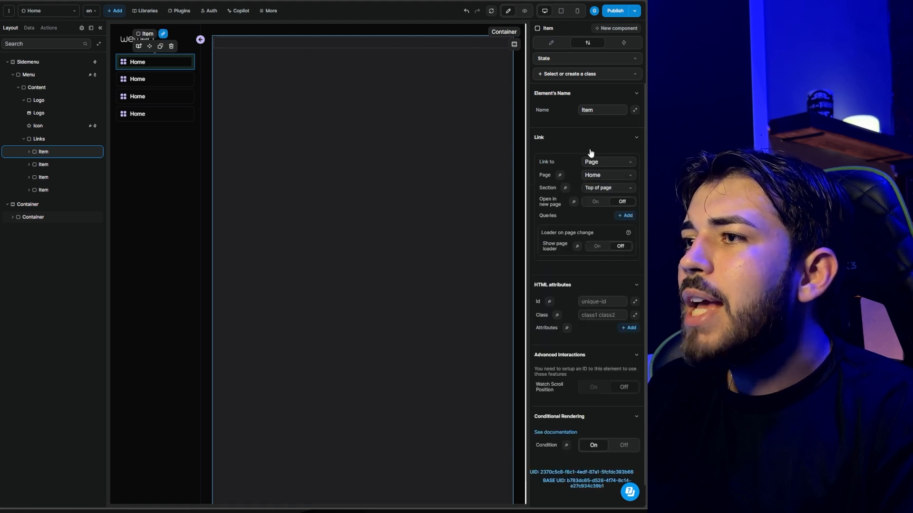
# Add an Active Link state to the first Home item's styles.
pyautogui.click(562, 61)
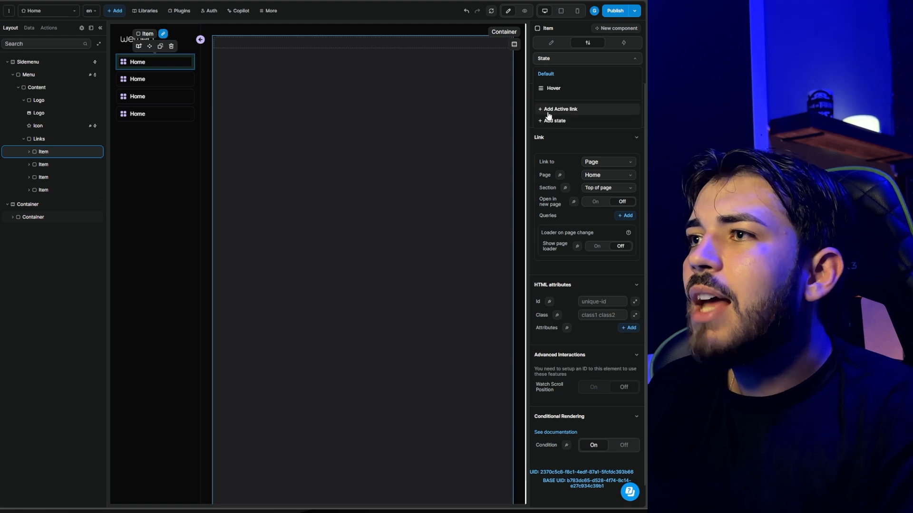
pyautogui.click(553, 146)
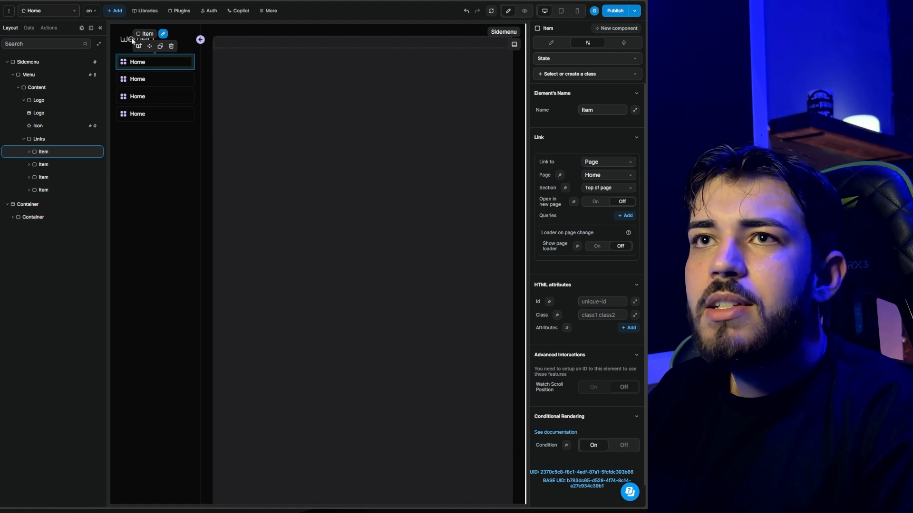
pyautogui.click(559, 46)
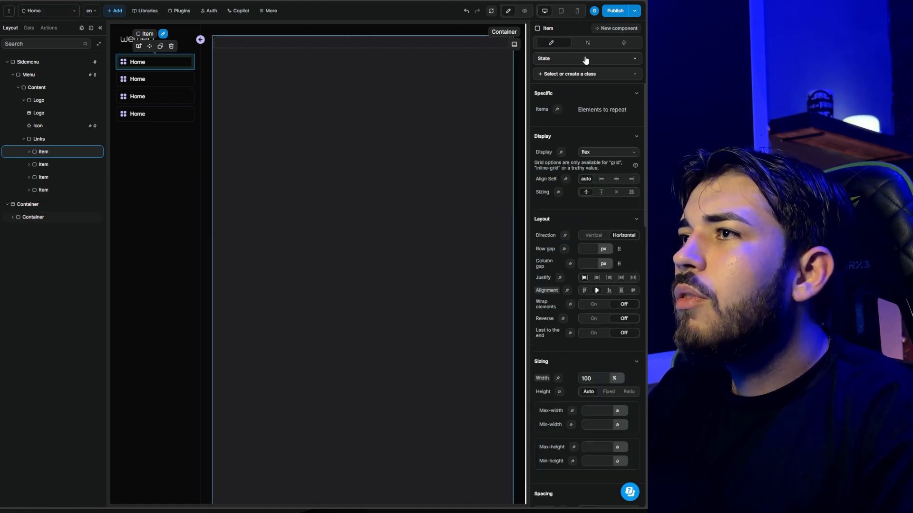
pyautogui.click(587, 60)
pyautogui.click(572, 109)
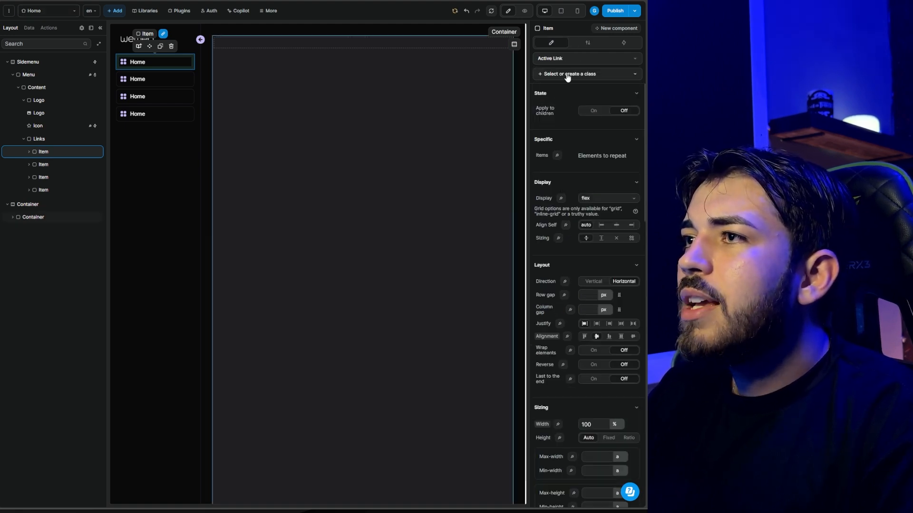
# Set the Active Link state's background color to contraste and preview the menu.
pyautogui.scroll(-10, 610, 266)
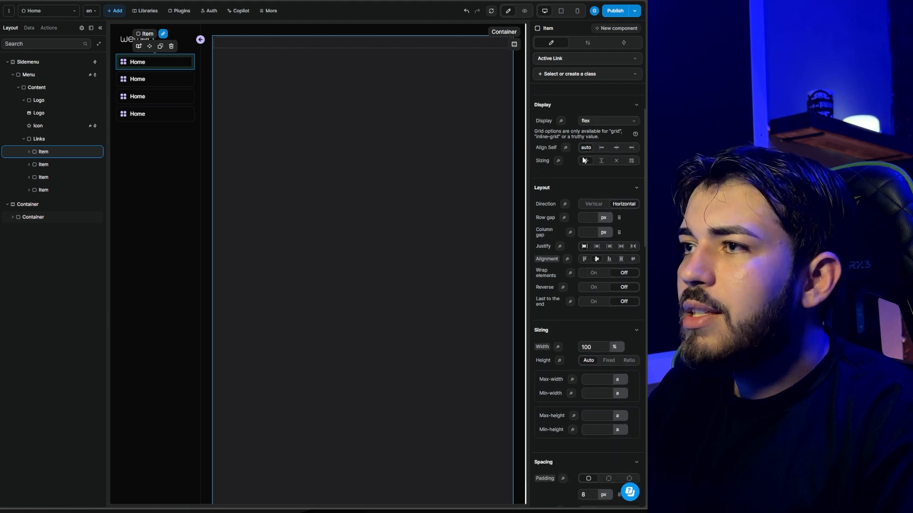
pyautogui.scroll(-1, 611, 281)
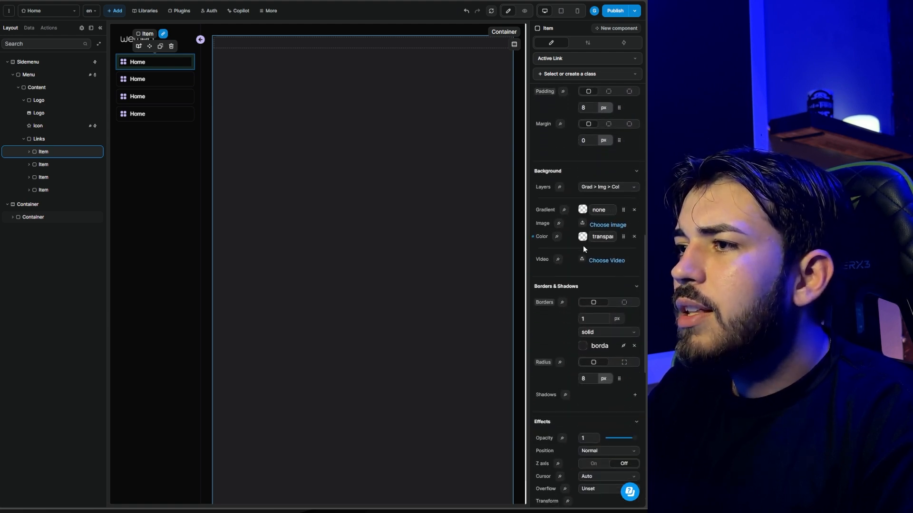
pyautogui.click(602, 237)
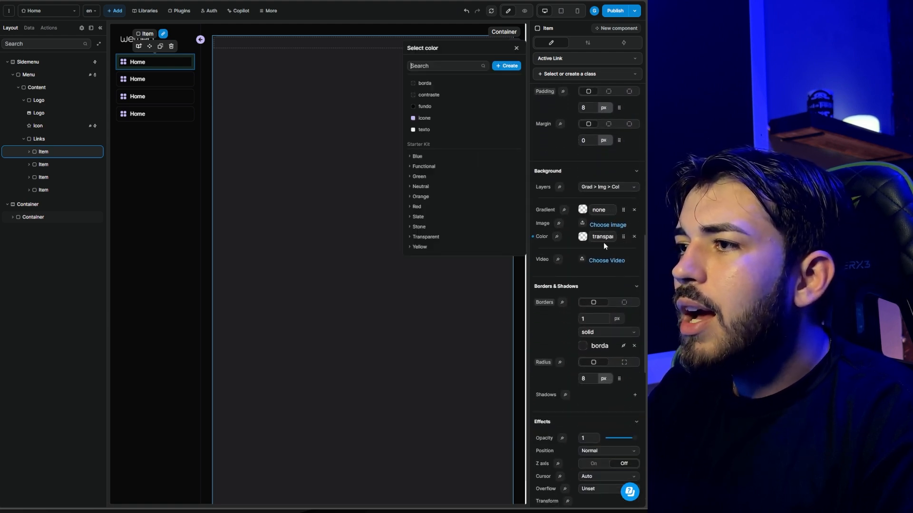
pyautogui.click(425, 97)
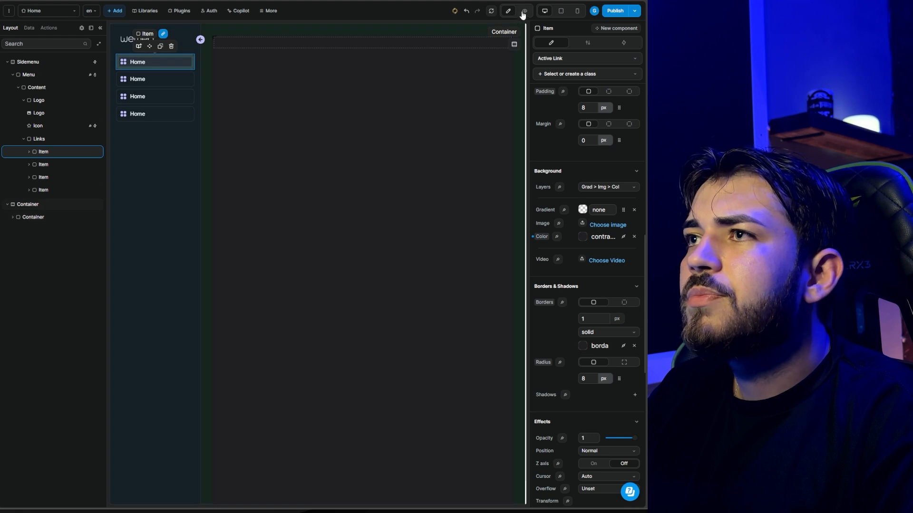
pyautogui.click(524, 10)
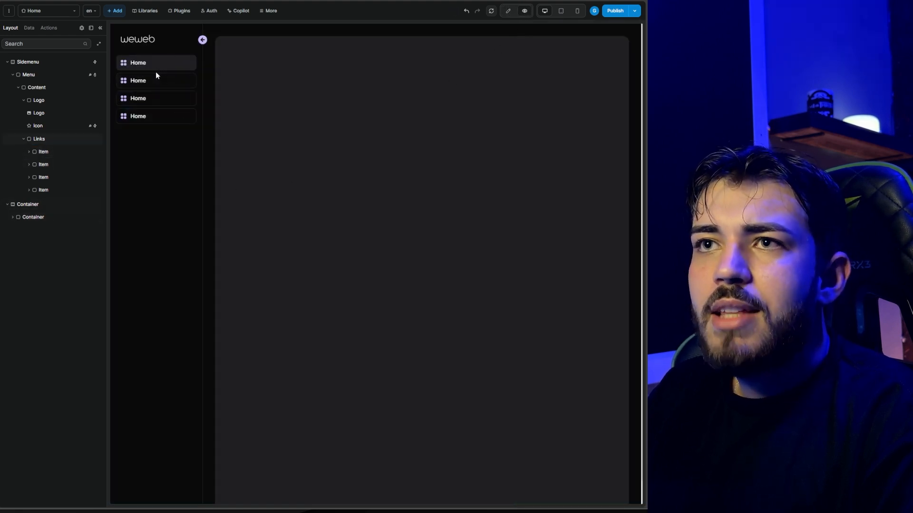
# Return to editing and change the second menu item's text formula to show "Notificações" in place of "Home".
pyautogui.click(508, 12)
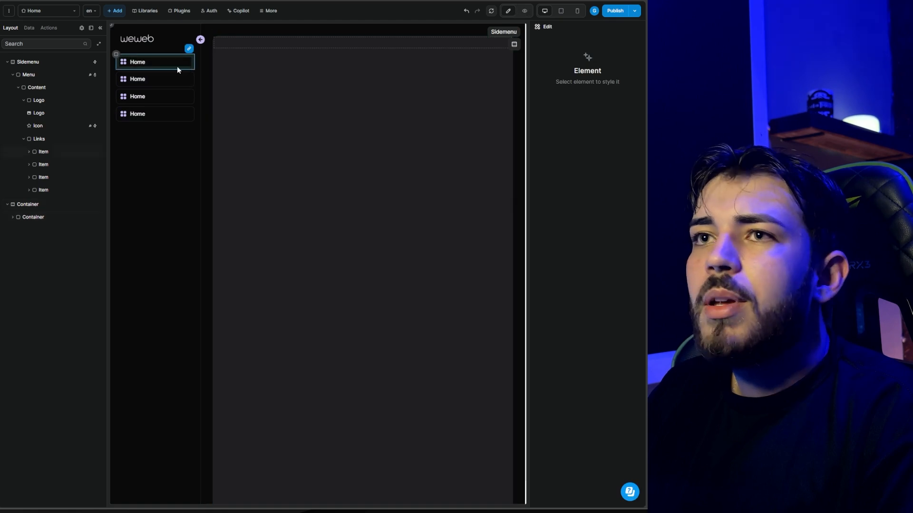
pyautogui.click(138, 79)
pyautogui.click(601, 110)
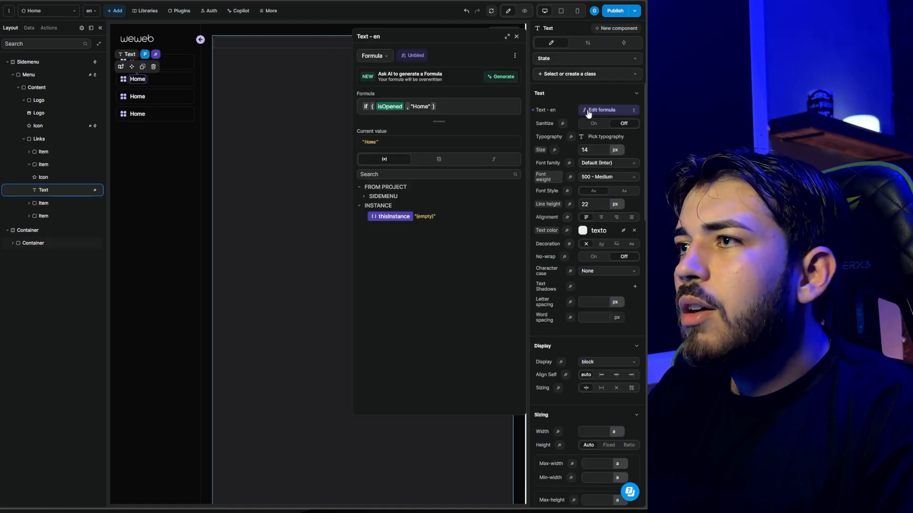
pyautogui.click(429, 106)
pyautogui.press('BackSpace')
pyautogui.press('BackSpace')
pyautogui.press('BackSpace')
pyautogui.press('BackSpace')
pyautogui.write('Not')
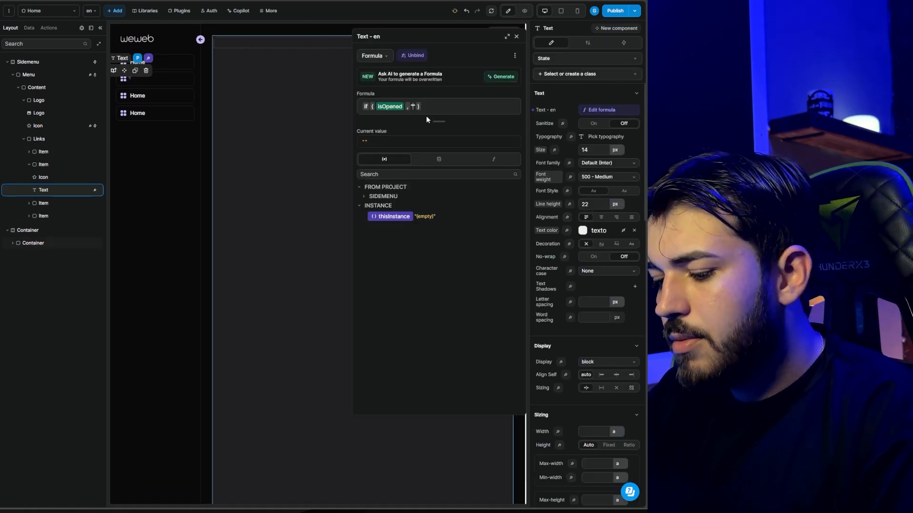
pyautogui.write('Found')
# Replace the Notificações item's grid icon with the bell icon, icon-bell.
pyautogui.doubleClick(123, 76)
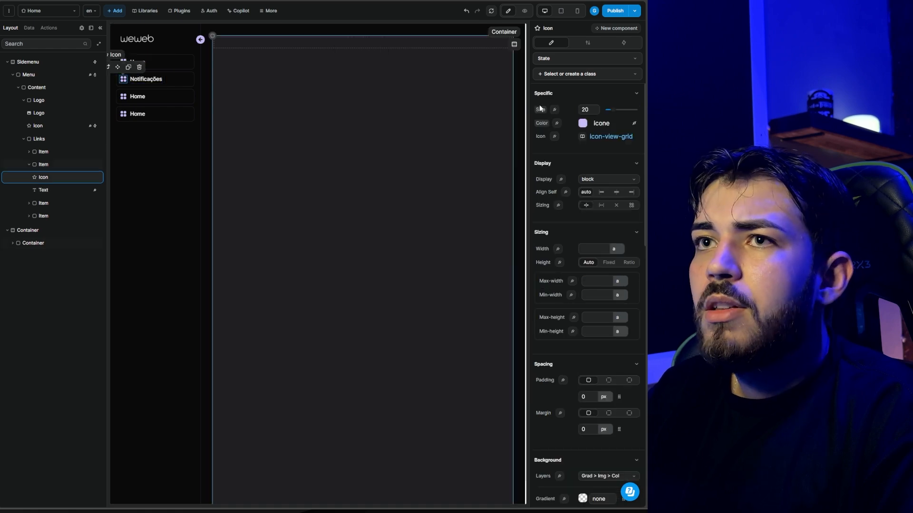
pyautogui.click(62, 119)
pyautogui.scroll(-4, 356, 285)
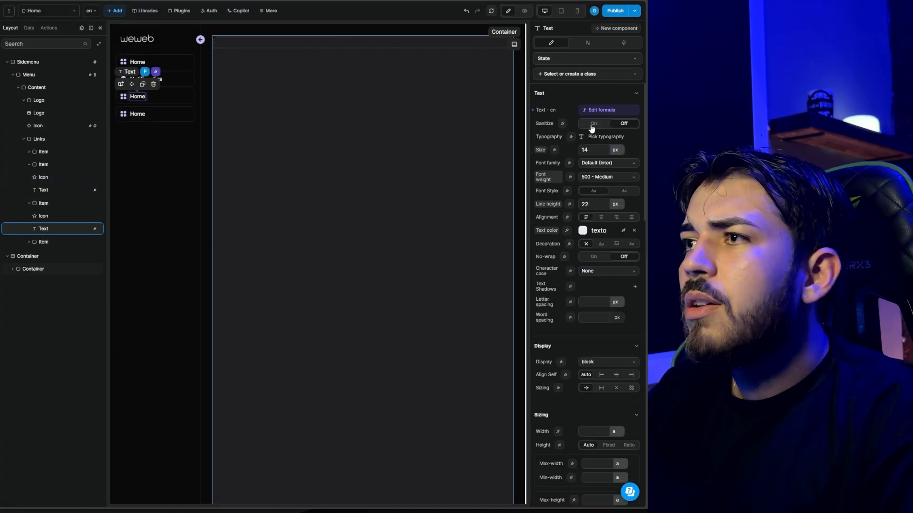
# Change the third menu item's text formula to show "Gráficos" in place of "Home".
pyautogui.press('BackSpace')
pyautogui.press('BackSpace')
pyautogui.press('BackSpace')
pyautogui.press('BackSpace')
pyautogui.write('Gráficos')
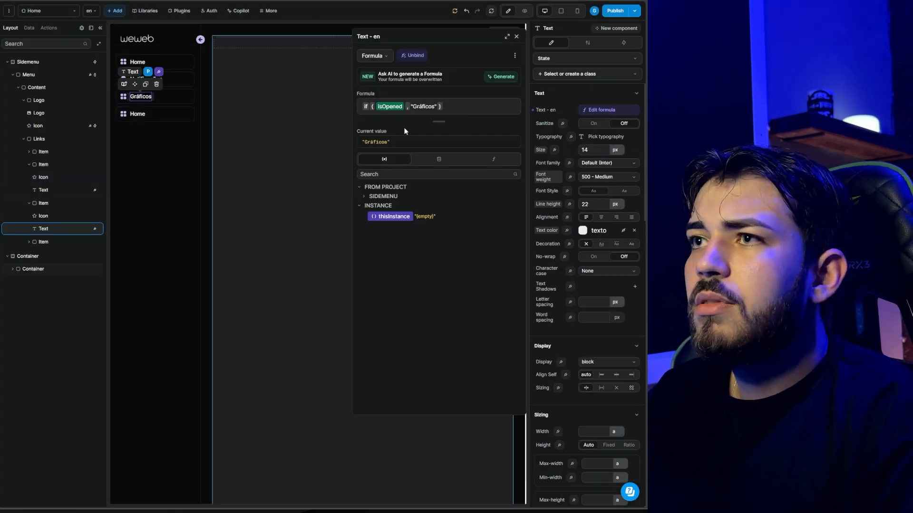
# Give the Gráficos item a presentation board icon from Hero Icons and the fourth item a folder icon.
pyautogui.doubleClick(123, 96)
pyautogui.click(51, 151)
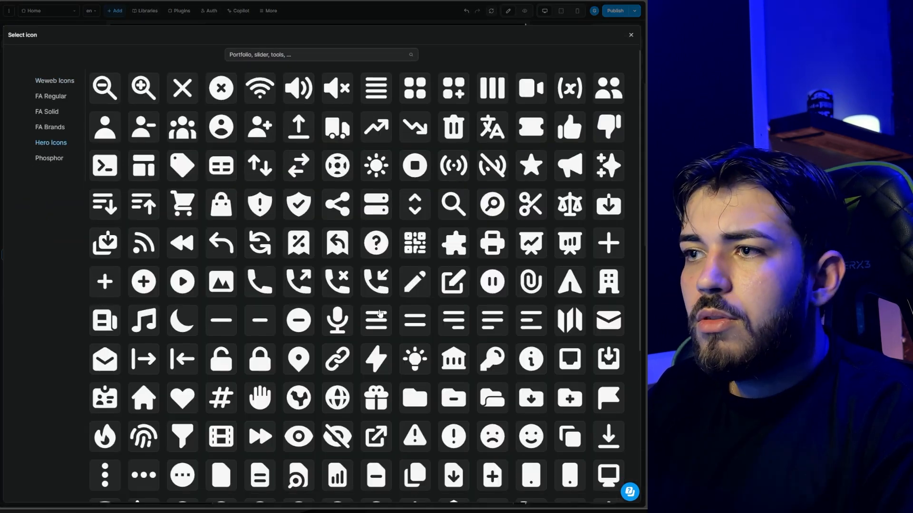
pyautogui.scroll(-3, 309, 286)
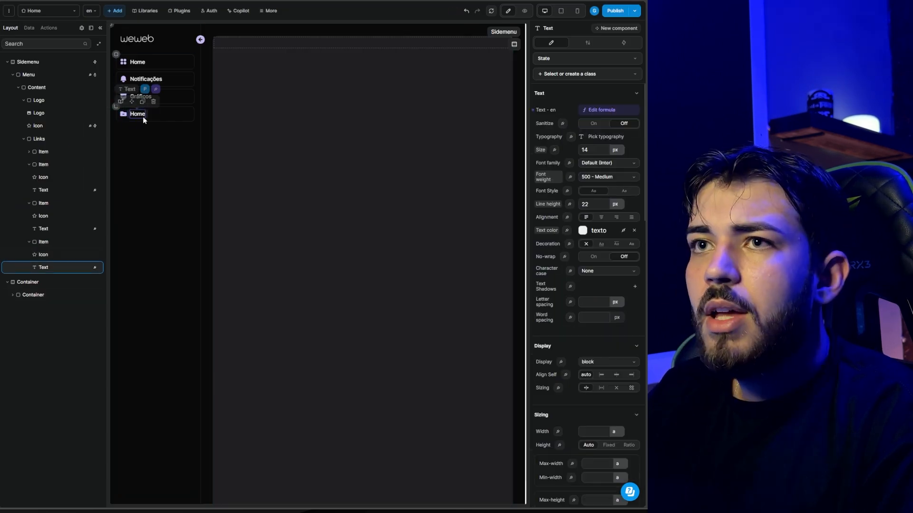
# Change the fourth item's text to "Projetos" and preview the menu, collapsing and expanding it.
pyautogui.doubleClick(137, 114)
pyautogui.hotkey('ctrl', 'p')
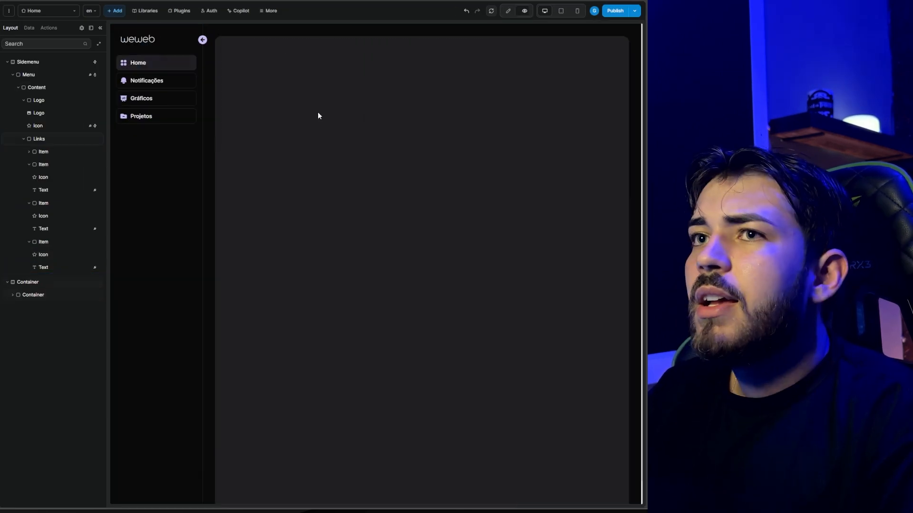
pyautogui.click(202, 39)
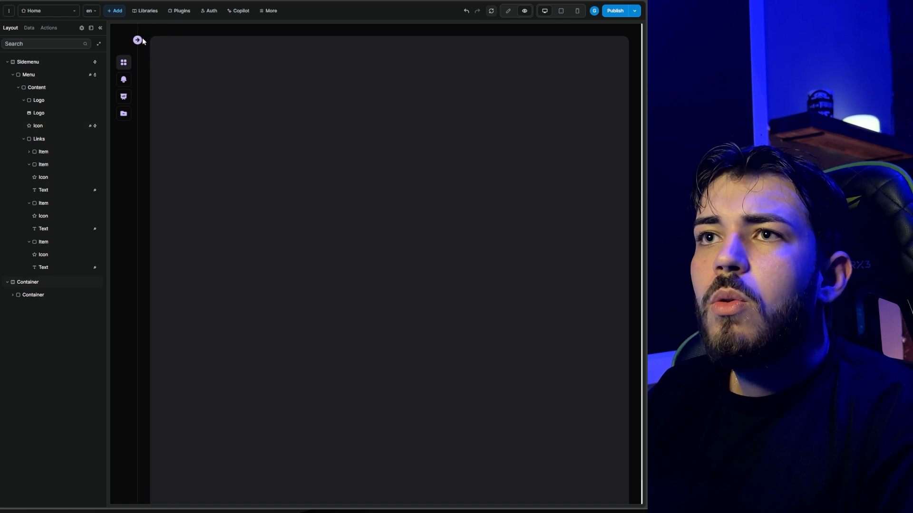
pyautogui.click(137, 38)
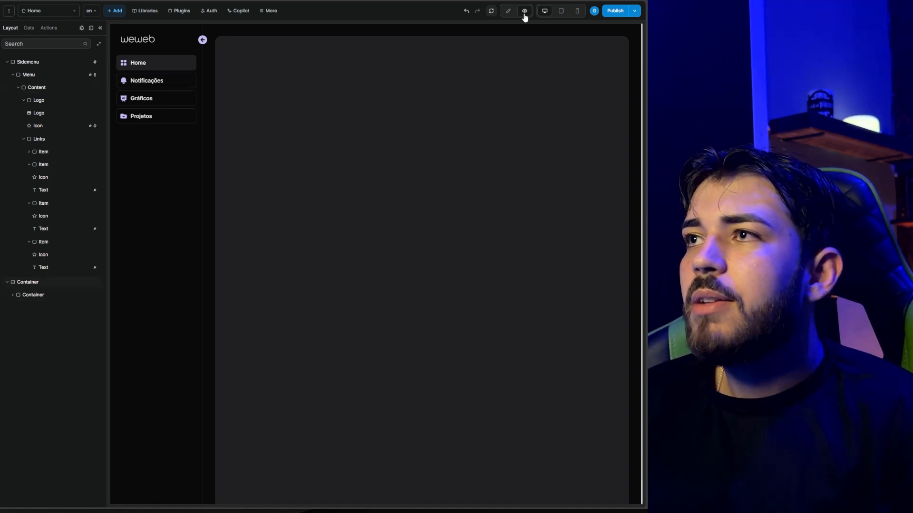
# Return to editing and examine the icon sets available for the Notificações item's icon, leaving the icon as it is.
pyautogui.click(508, 10)
pyautogui.click(124, 79)
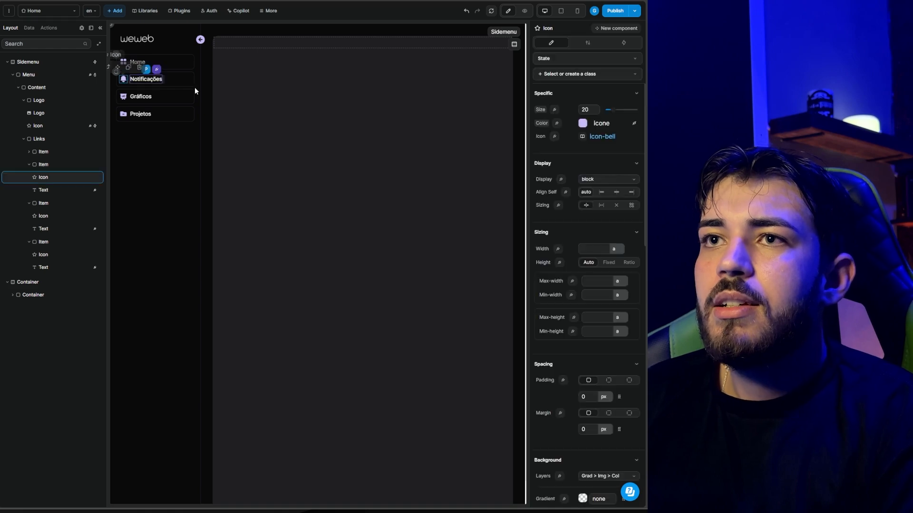
pyautogui.click(601, 139)
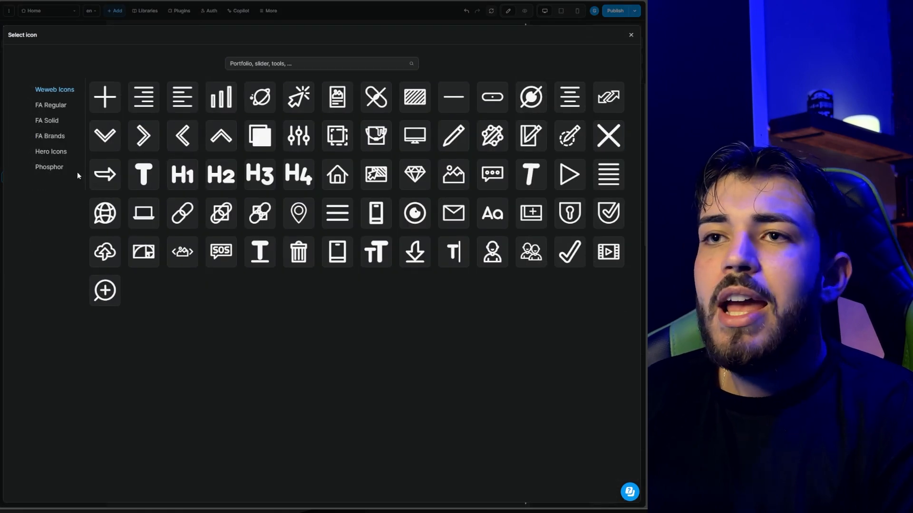
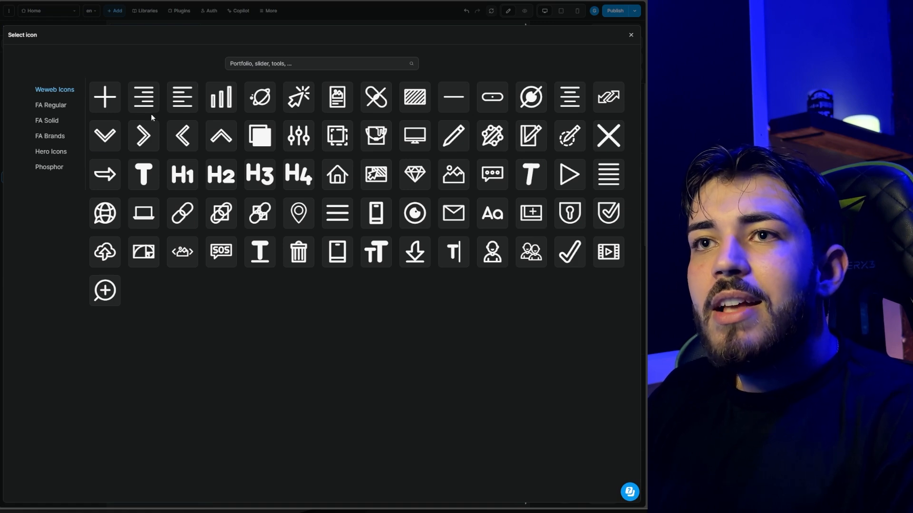
pyautogui.click(631, 36)
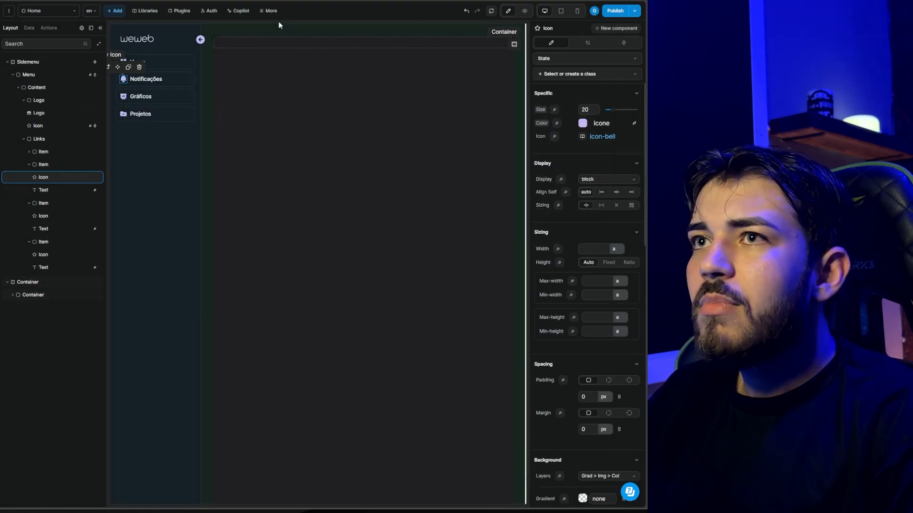
pyautogui.click(271, 11)
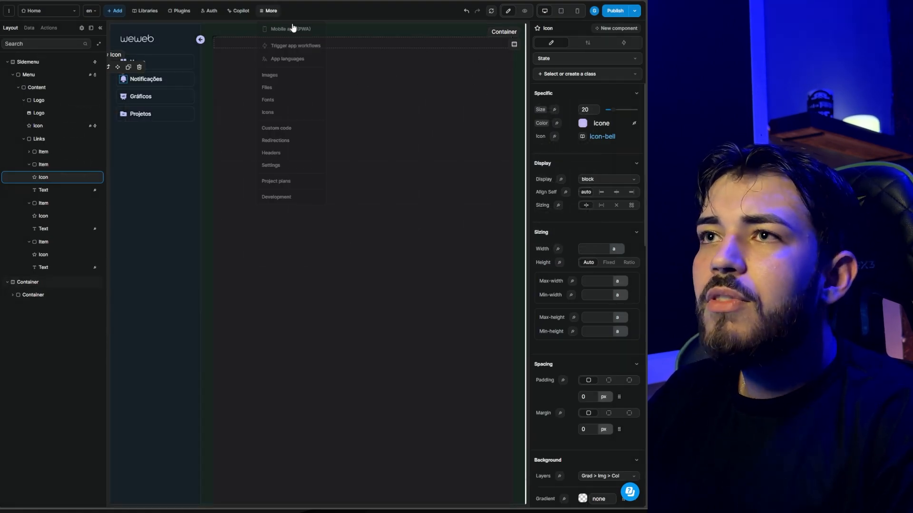
pyautogui.click(268, 112)
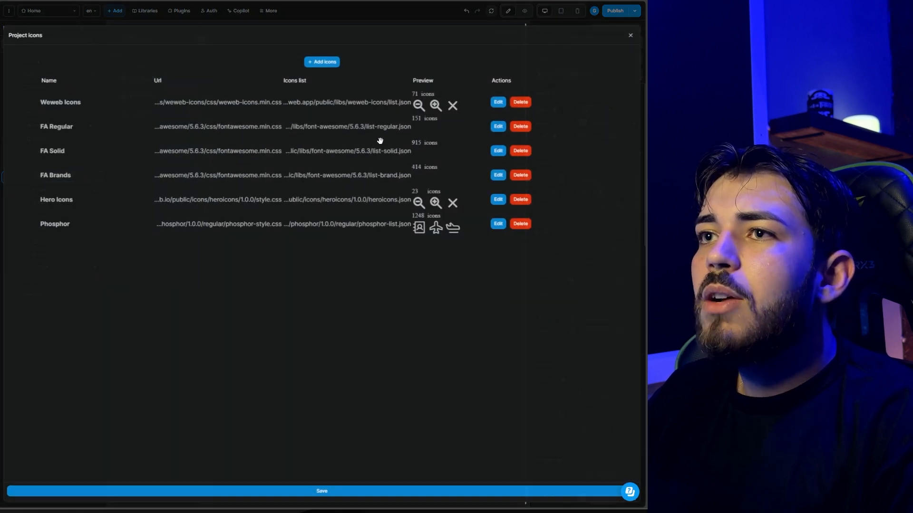
pyautogui.click(319, 62)
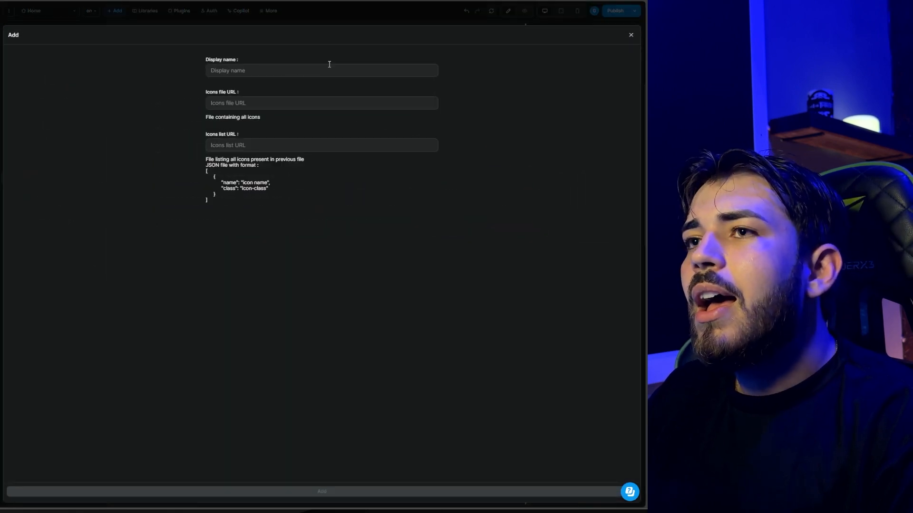
pyautogui.click(290, 76)
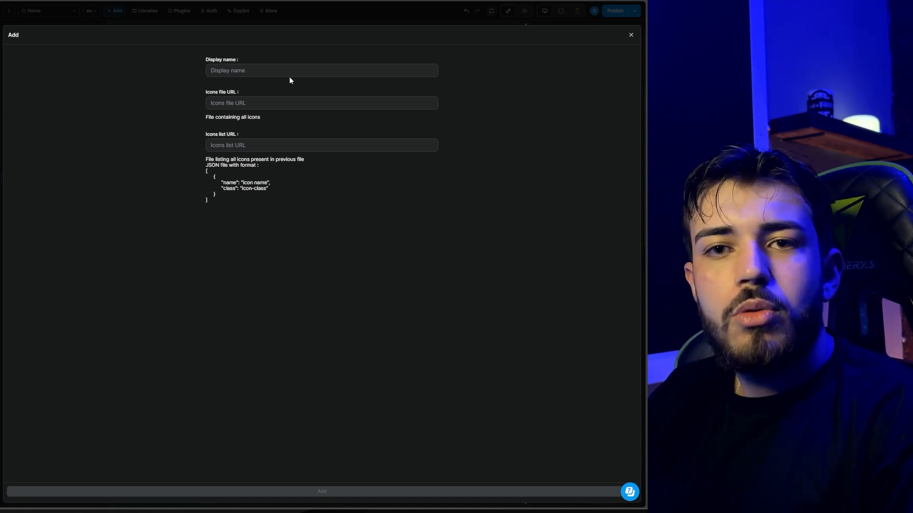
pyautogui.write('D')
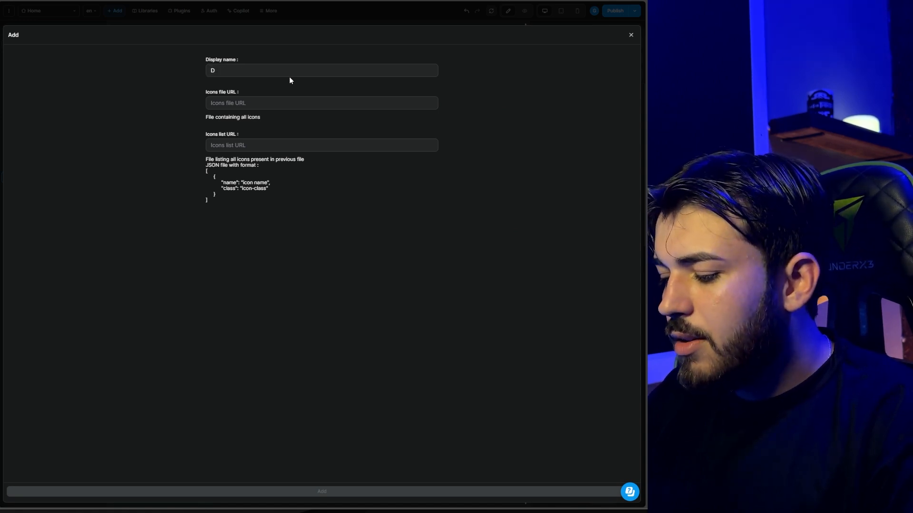
pyautogui.write('ou')
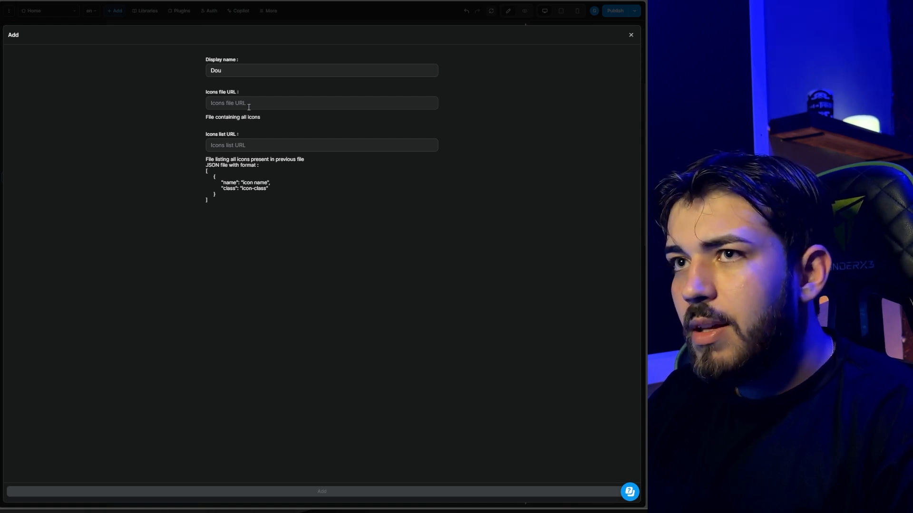
pyautogui.hotkey('ctrl', 'v')
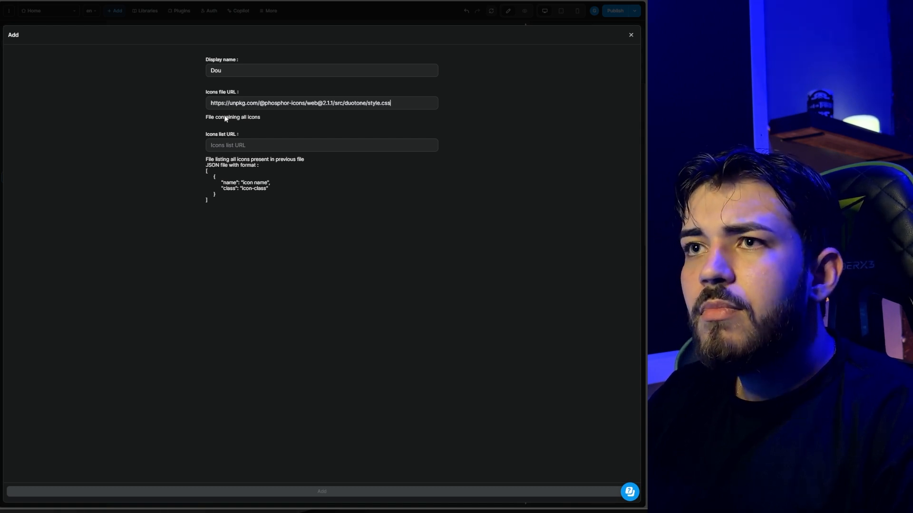
pyautogui.click(261, 494)
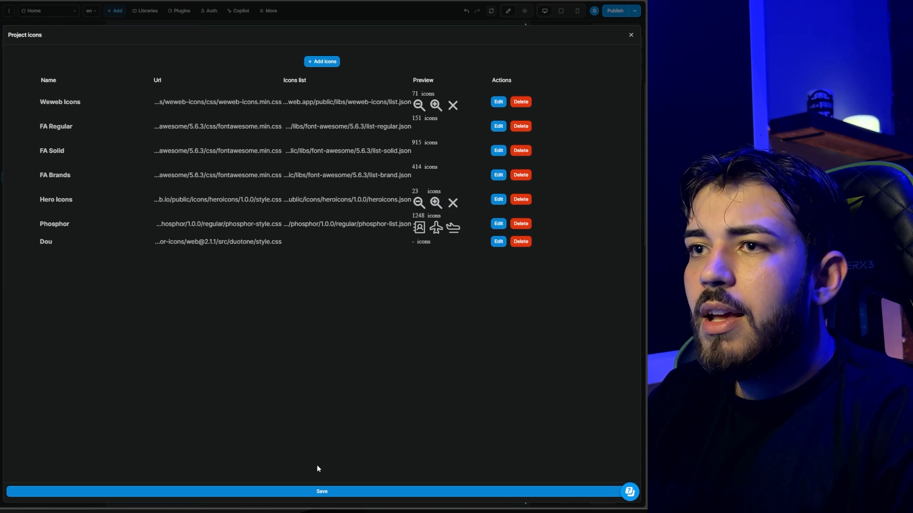
pyautogui.click(316, 492)
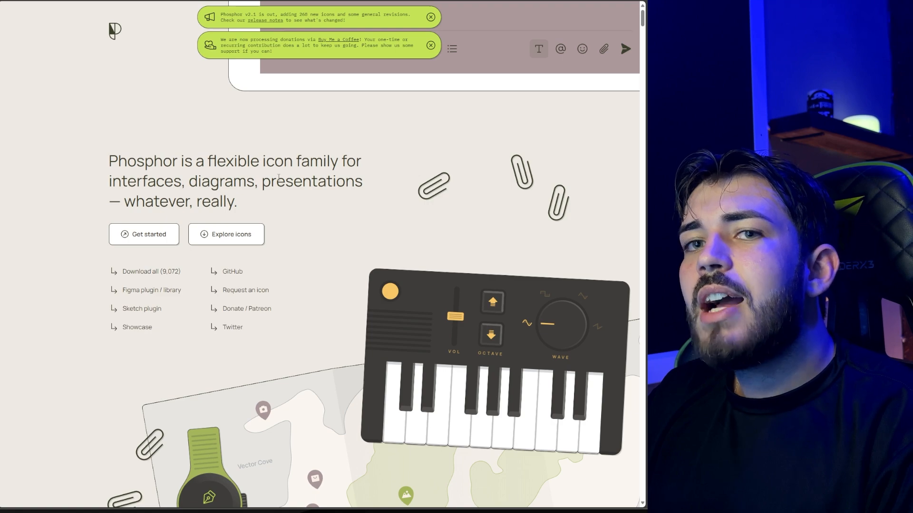
# Switch to the Phosphor website and show its icon library in the Duotone style.
pyautogui.scroll(-4, 278, 177)
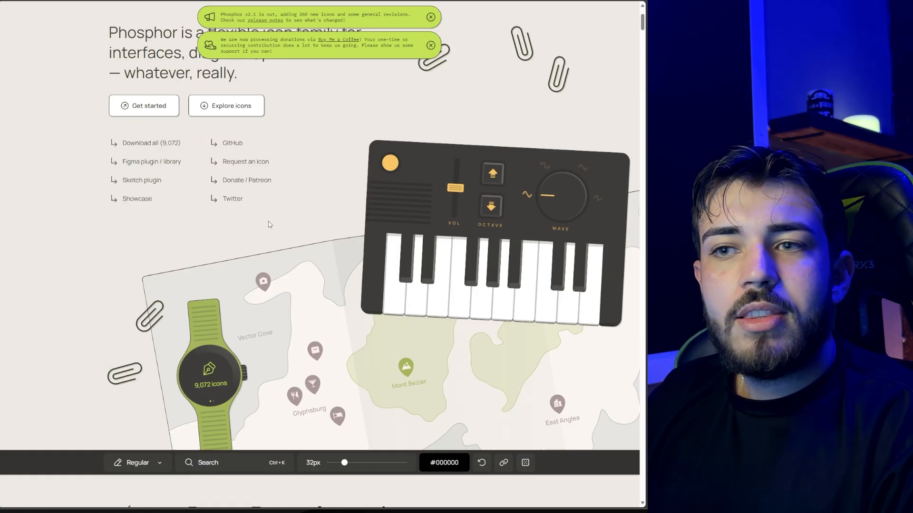
pyautogui.scroll(4, 167, 167)
pyautogui.scroll(-9, 167, 167)
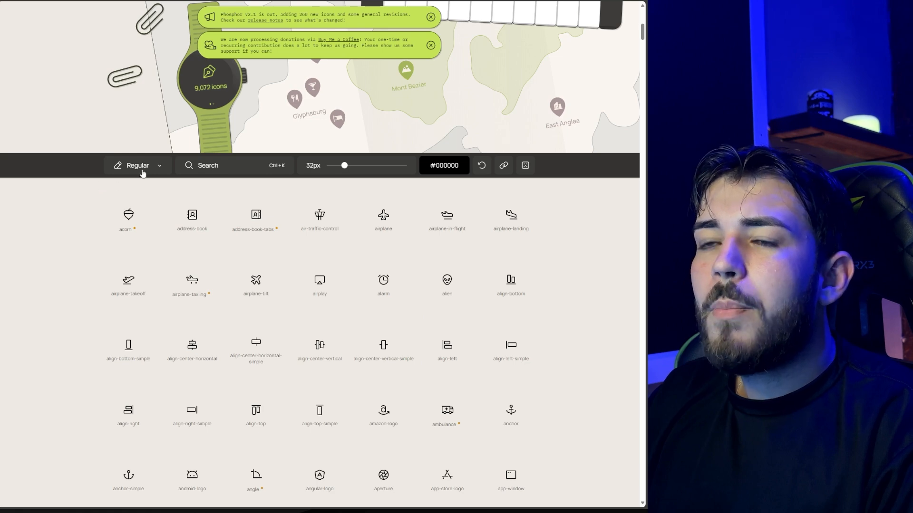
pyautogui.click(142, 171)
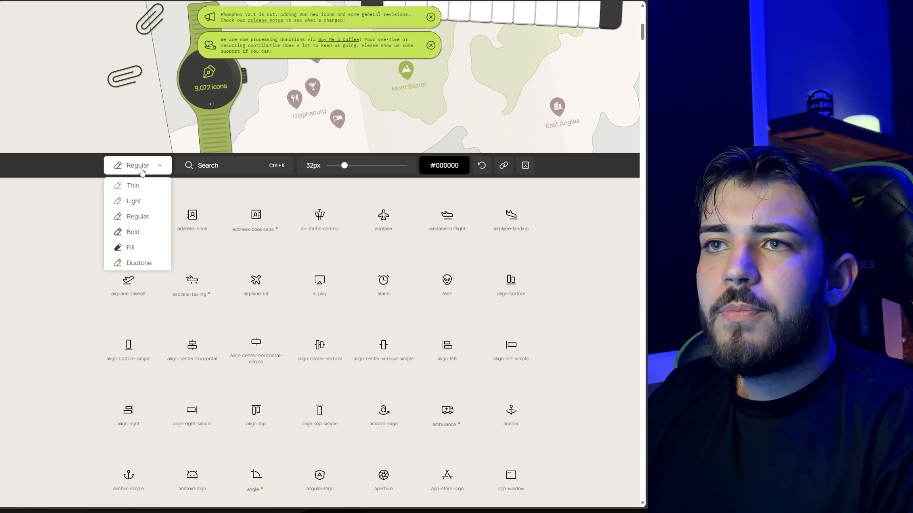
pyautogui.click(129, 263)
# Open the address-book icon's Web code and copy its class names "ph-duotone ph-address-book".
pyautogui.scroll(-1, 126, 237)
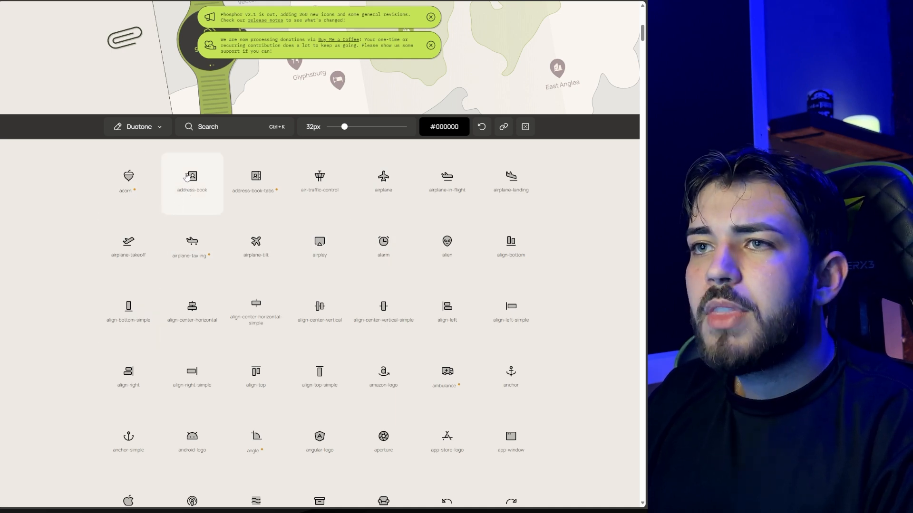
pyautogui.click(219, 187)
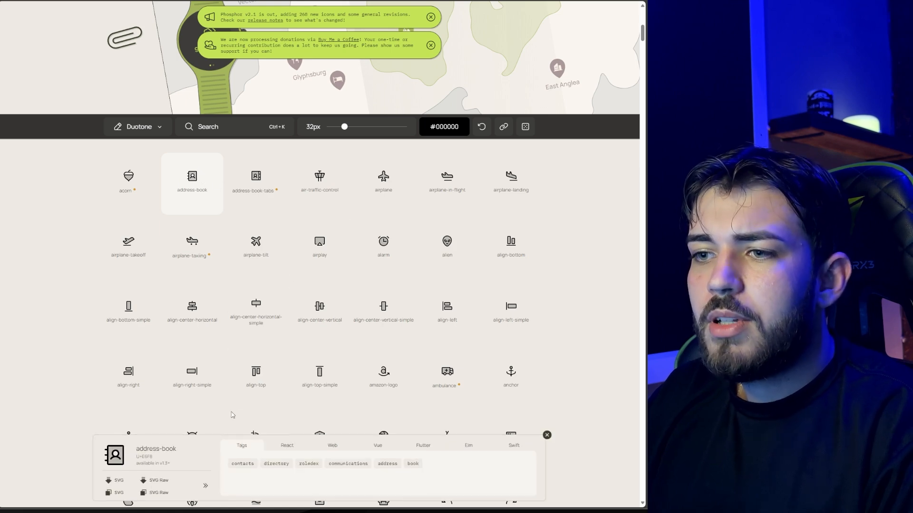
pyautogui.click(326, 447)
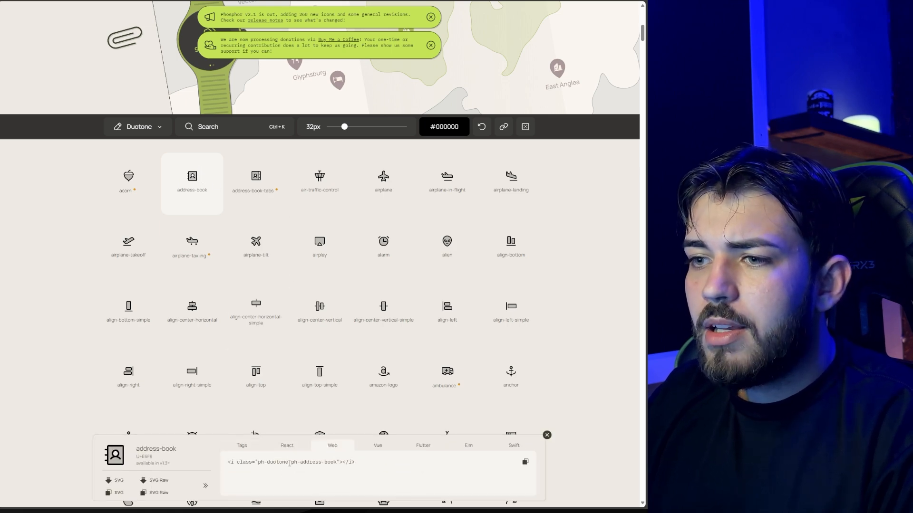
pyautogui.moveTo(259, 464); pyautogui.dragTo(295, 463)
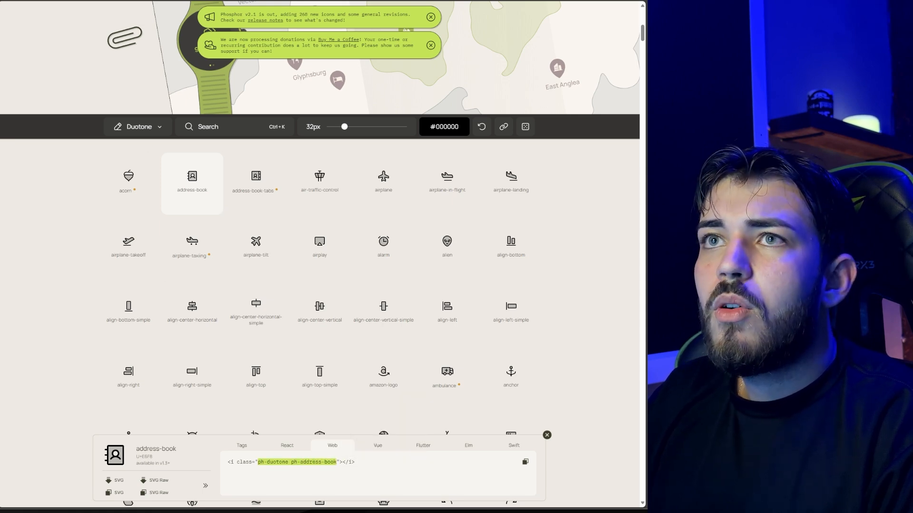
# Return to WeWeb and bind the Notificações item's icon to the formula "ph-duotone ph-address-book".
pyautogui.hotkey('alt', 'Tab')
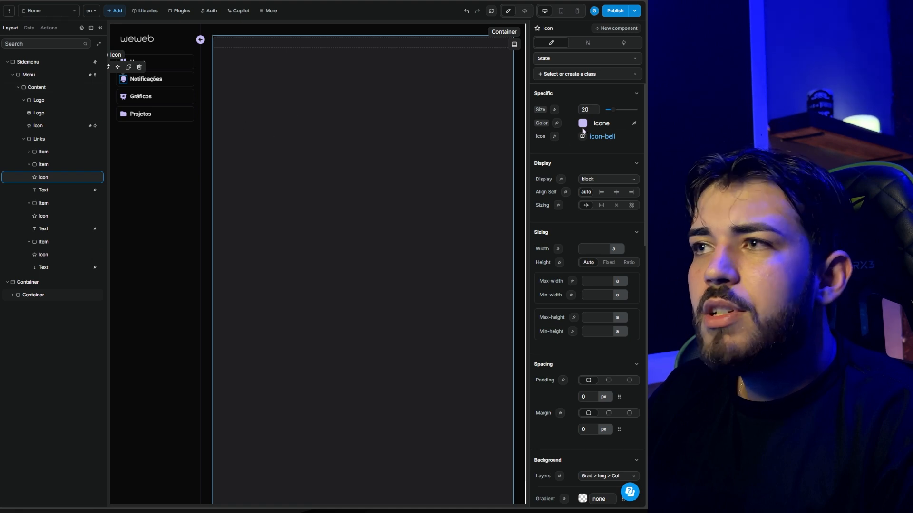
pyautogui.click(554, 136)
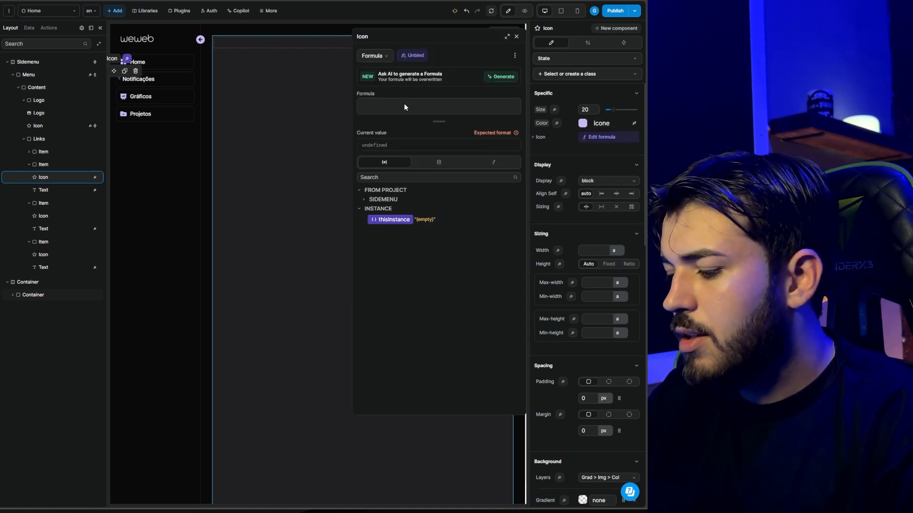
pyautogui.write('""')
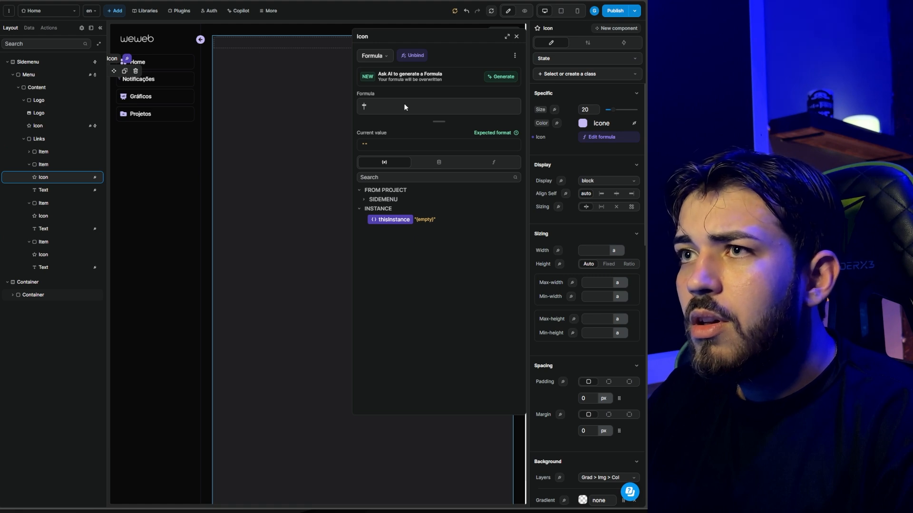
pyautogui.write('ph-duotone ph-address-book')
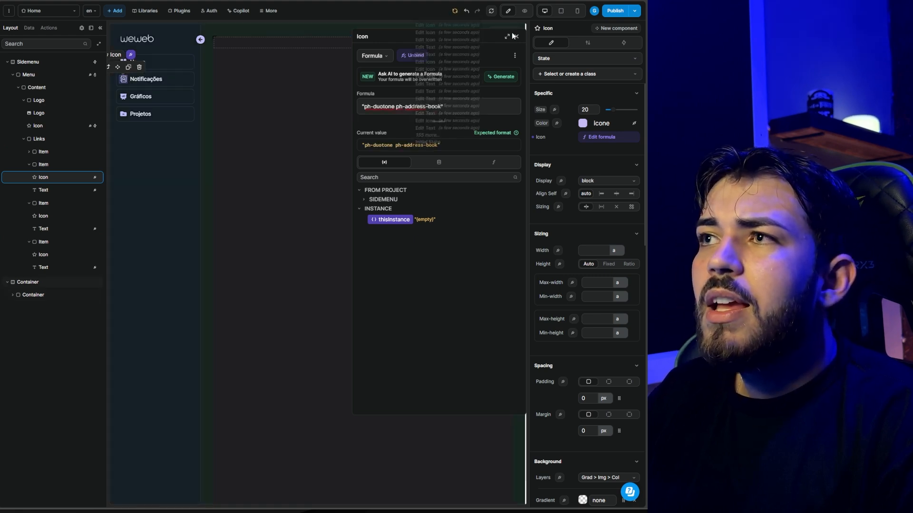
pyautogui.click(517, 36)
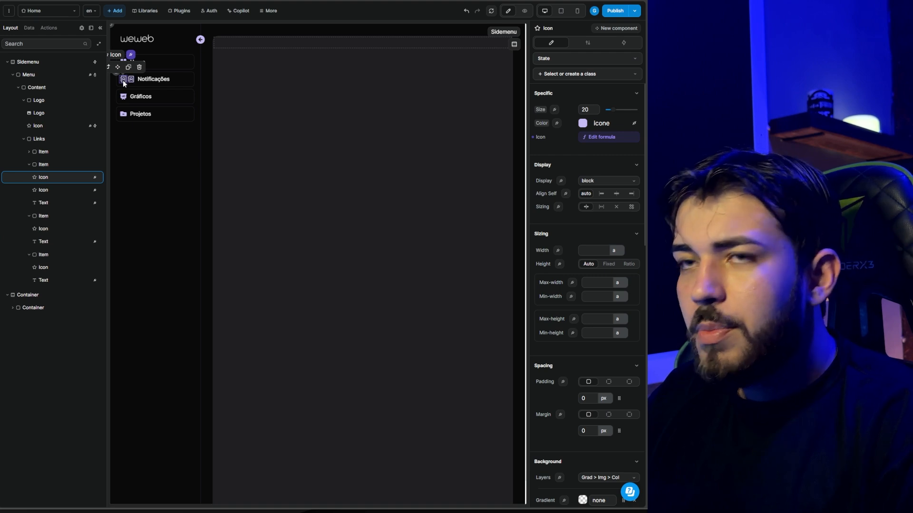
# Place a copy of the Notificações icon in the empty page container and centre it horizontally and vertically.
pyautogui.hotkey('ctrl', 'd')
pyautogui.press('Escape')
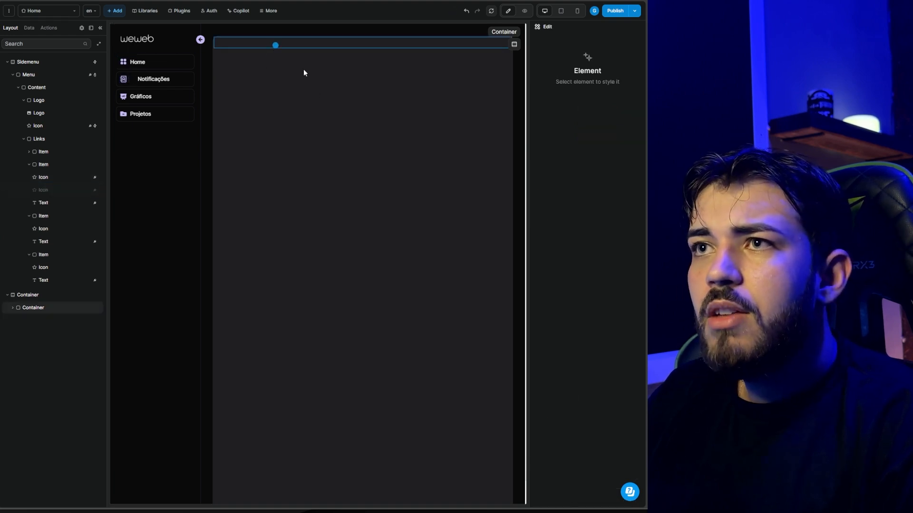
pyautogui.hotkey('ctrl', 'z')
pyautogui.click(229, 264)
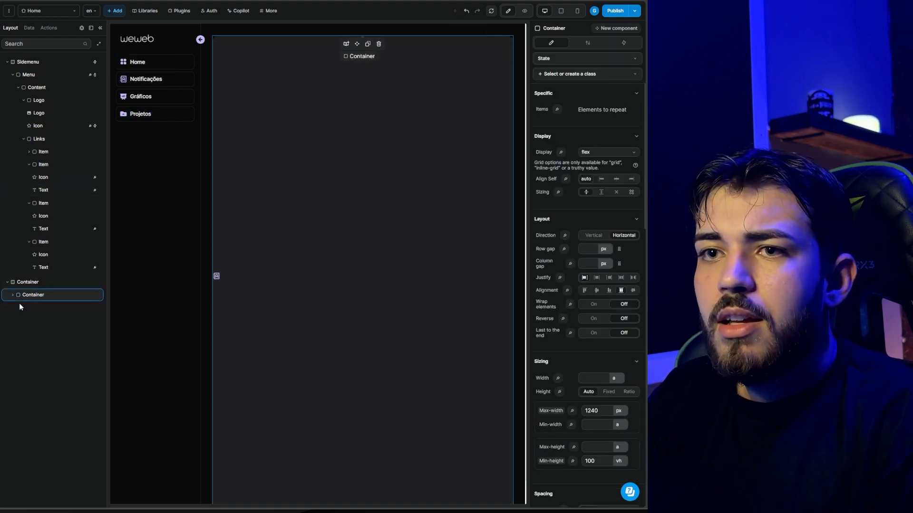
pyautogui.click(597, 277)
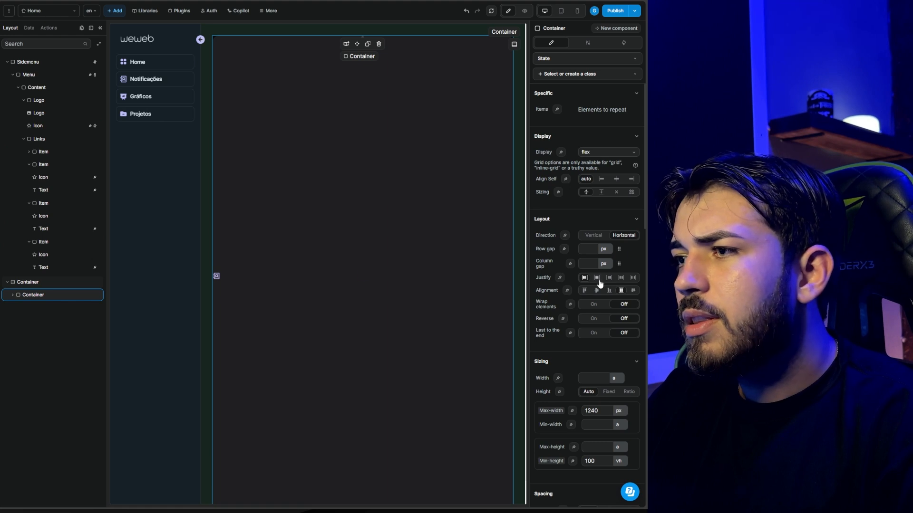
pyautogui.click(597, 291)
# Enlarge the address-book icon in the page container to size 69.
pyautogui.click(363, 275)
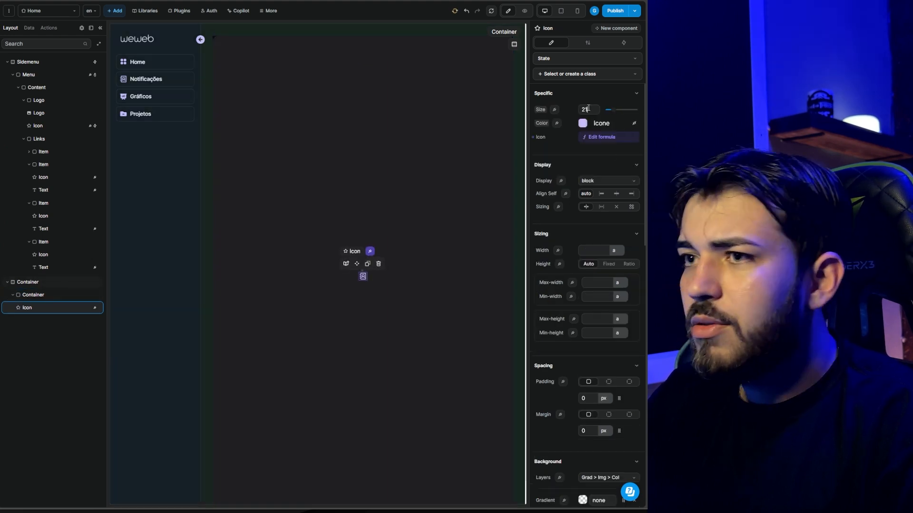
pyautogui.press('Up')
pyautogui.press('Up')
pyautogui.press('Up')
pyautogui.press('Up')
pyautogui.press('Up')
pyautogui.press('Up')
pyautogui.press('Up')
pyautogui.press('Up')
pyautogui.press('Up')
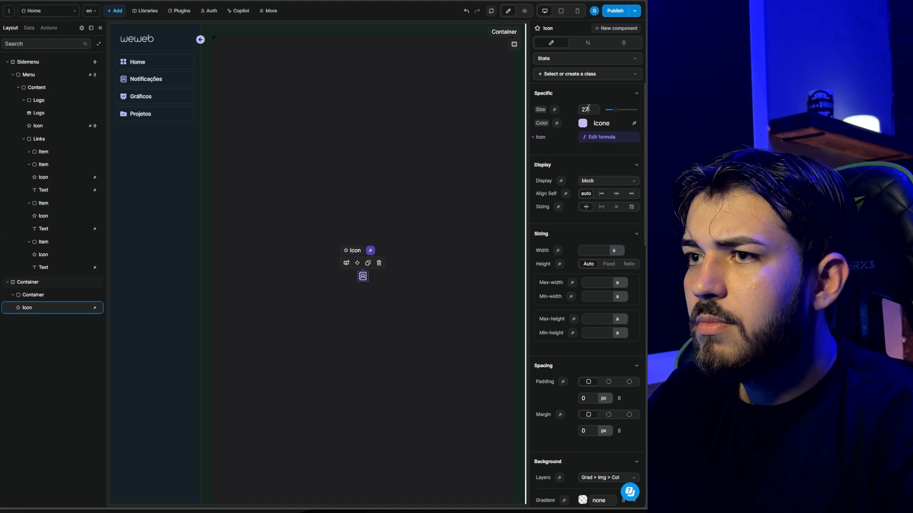
pyautogui.press('Up')
pyautogui.press('Up')
pyautogui.press('Up')
pyautogui.press('Up')
pyautogui.press('Up')
pyautogui.press('Up')
pyautogui.press('Up')
pyautogui.press('Up')
pyautogui.press('Up')
pyautogui.press('Up')
pyautogui.press('Up')
pyautogui.press('Up')
pyautogui.press('Up')
pyautogui.press('Up')
pyautogui.press('Up')
pyautogui.press('Up')
pyautogui.press('Up')
pyautogui.press('Up')
pyautogui.press('Up')
pyautogui.press('Up')
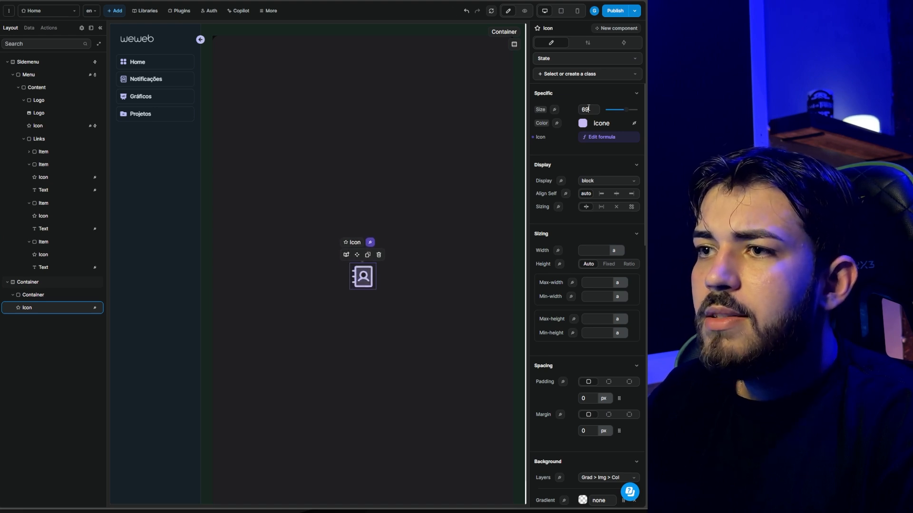
pyautogui.click(404, 237)
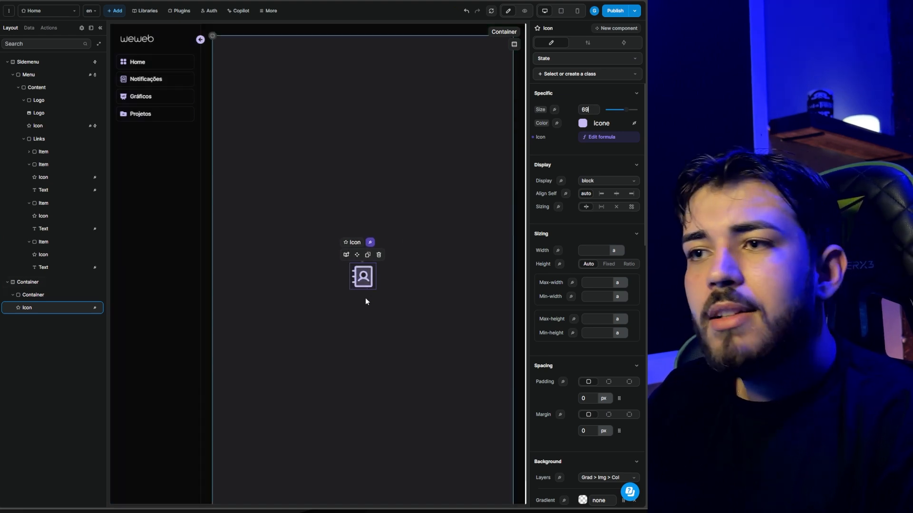
# Unbind the formula from the enlarged icon in the page container.
pyautogui.click(358, 278)
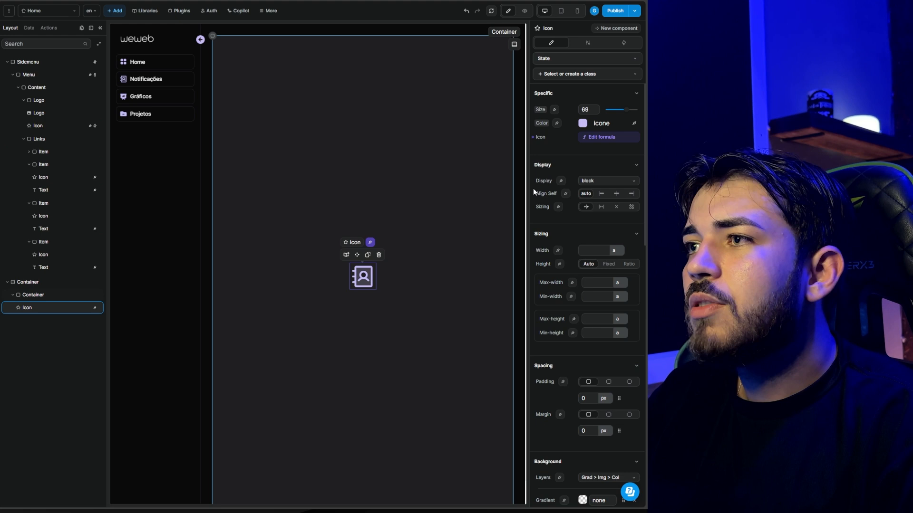
pyautogui.click(588, 140)
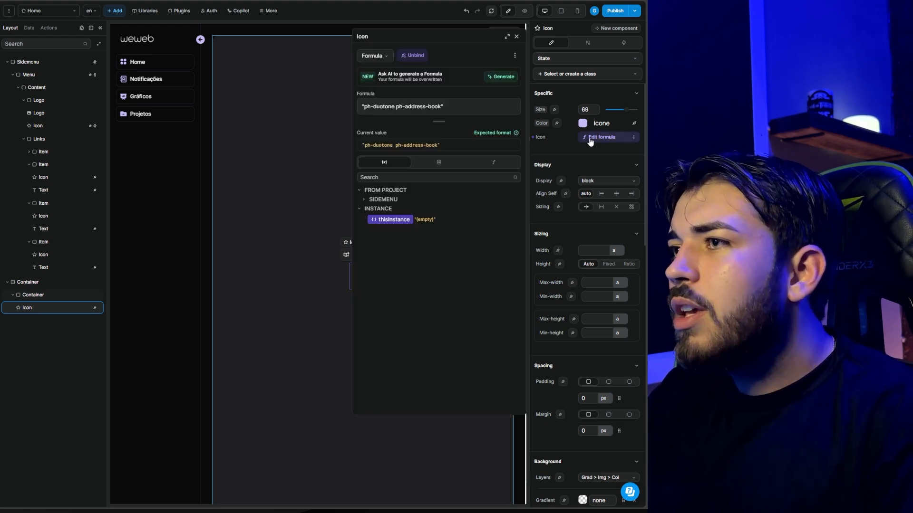
pyautogui.click(413, 56)
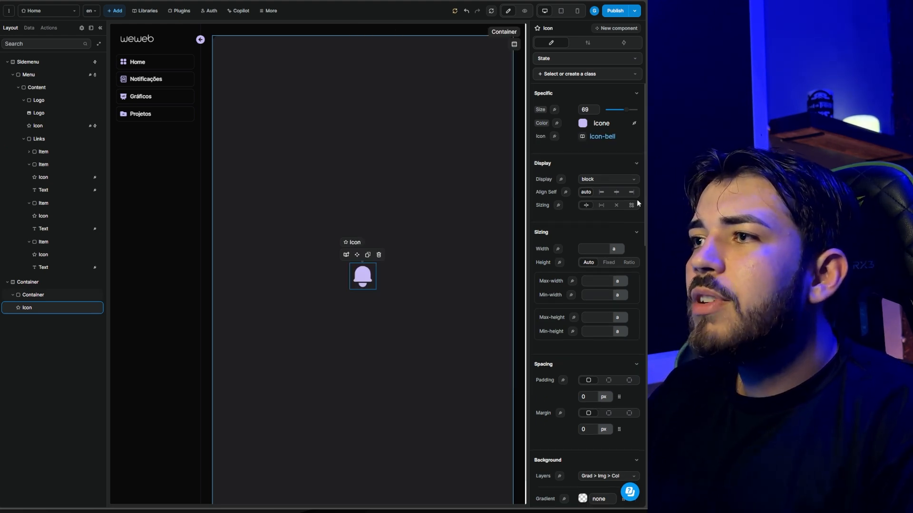
pyautogui.click(555, 136)
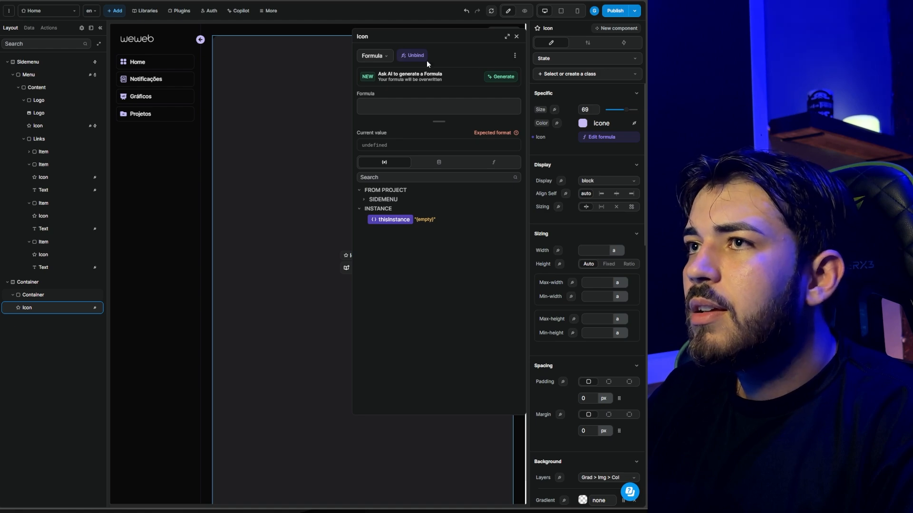
pyautogui.click(623, 148)
# Compare the Hero Icons, Phosphor and Dou sets in the page container icon's picker, leaving the icon as it is.
pyautogui.click(602, 137)
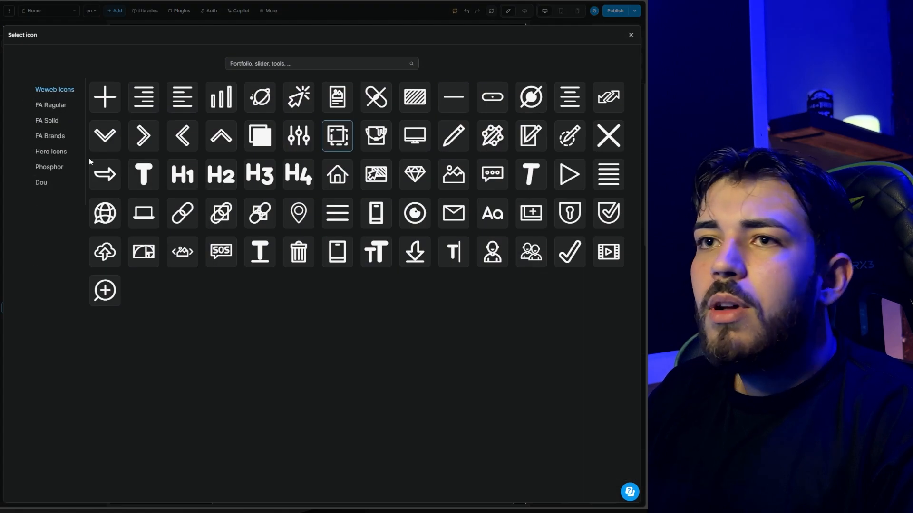
pyautogui.click(48, 185)
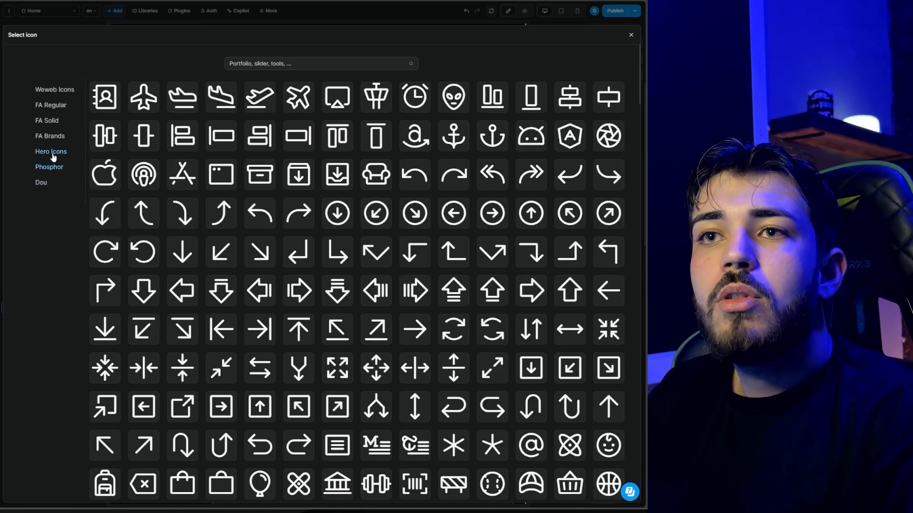
pyautogui.click(52, 153)
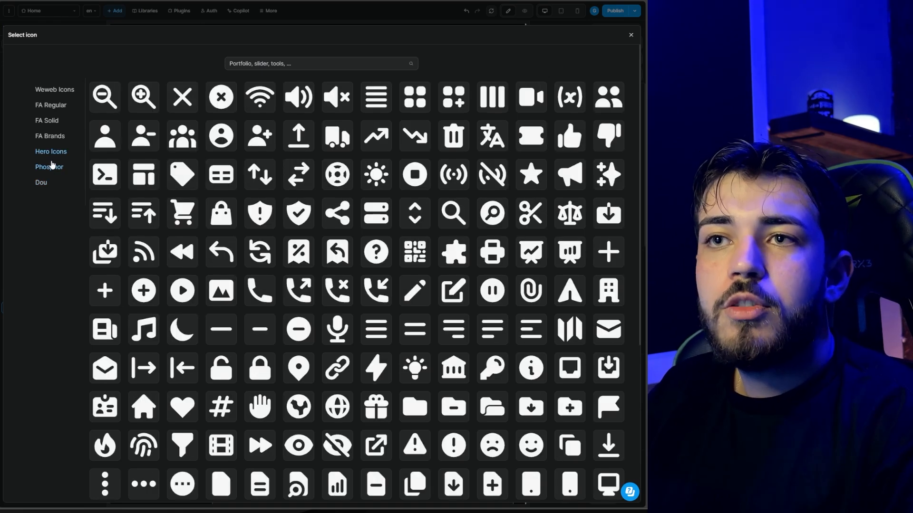
pyautogui.click(50, 187)
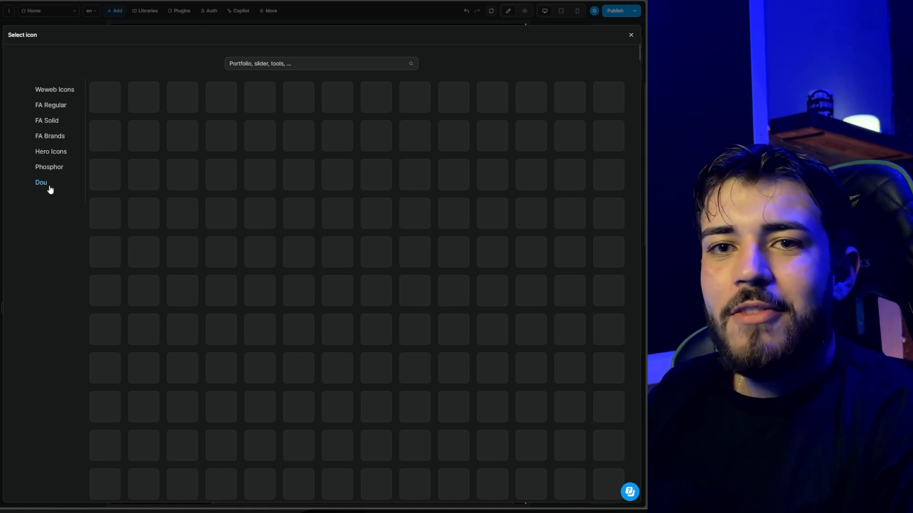
pyautogui.click(630, 36)
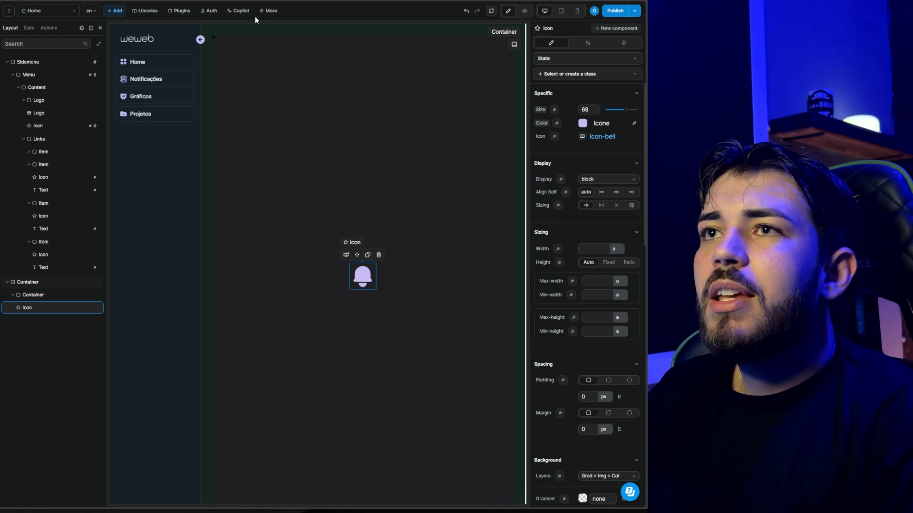
# Upload iconsDuotonePhosphot.json to the project files and copy its link.
pyautogui.click(261, 14)
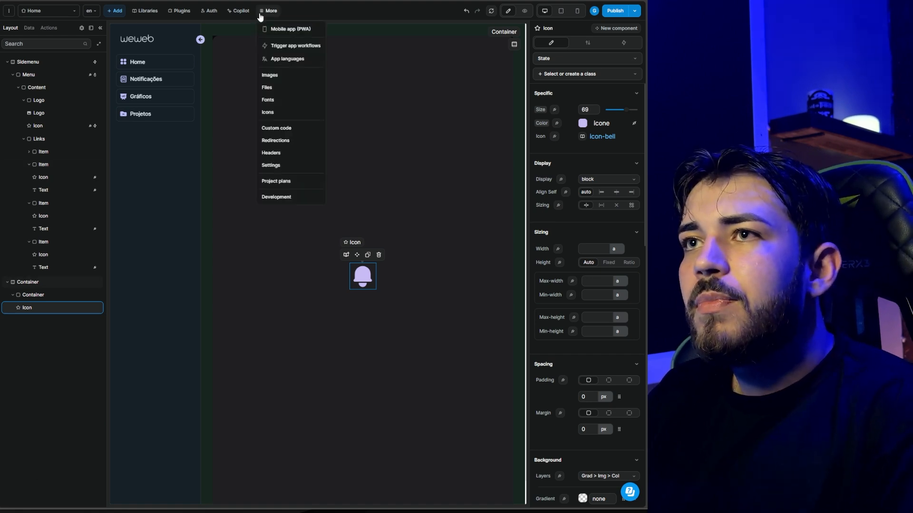
pyautogui.click(267, 88)
pyautogui.click(322, 62)
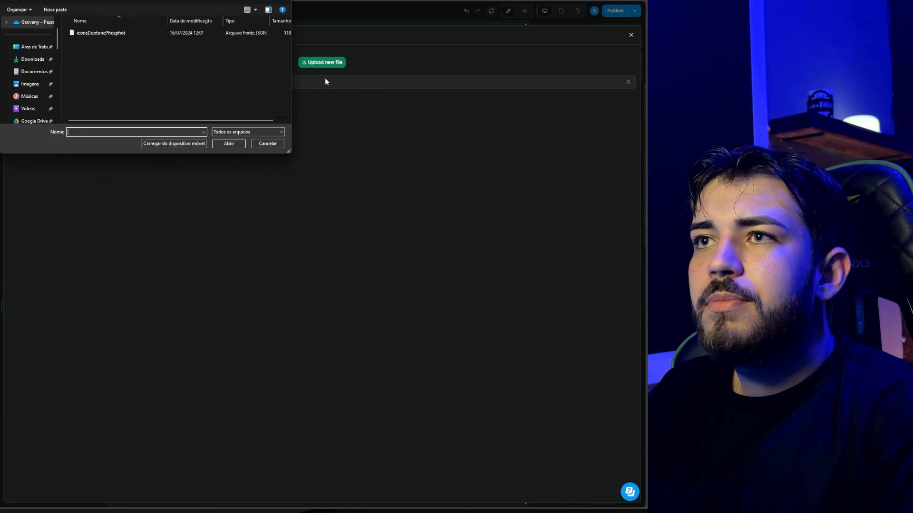
pyautogui.click(121, 33)
pyautogui.click(224, 143)
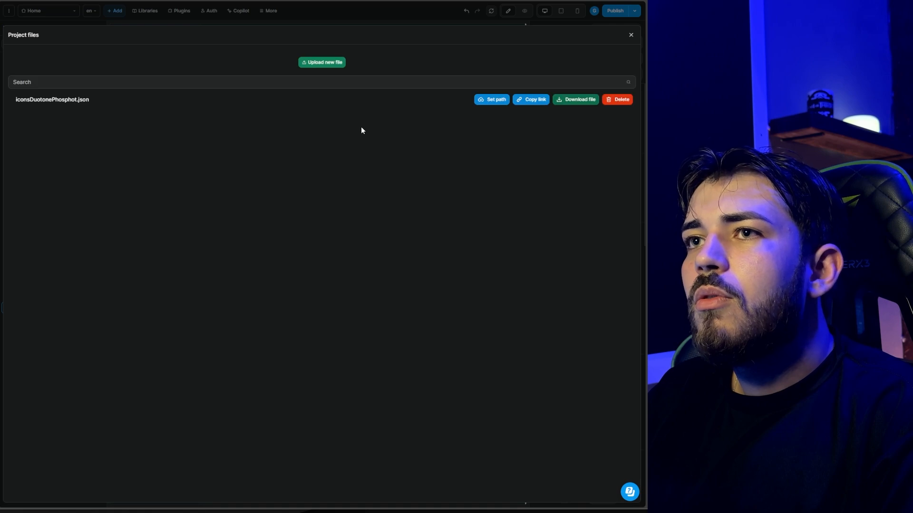
pyautogui.click(522, 100)
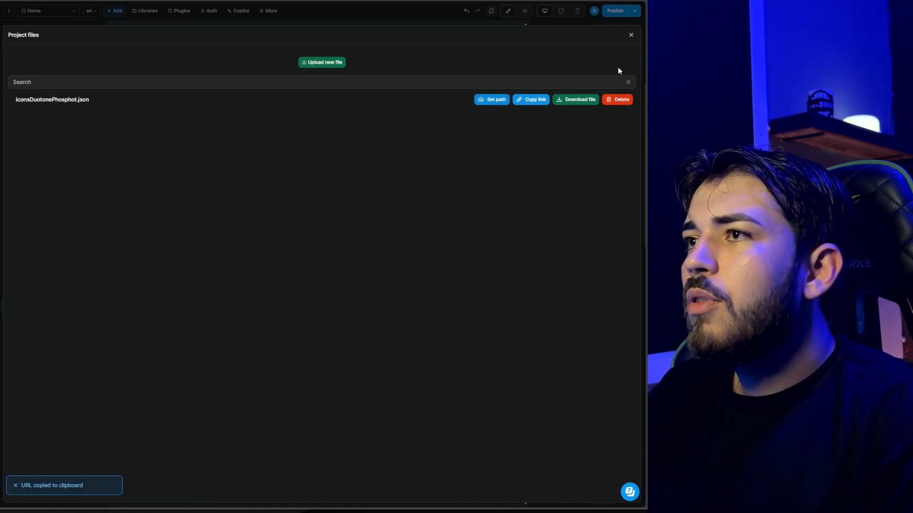
pyautogui.click(632, 35)
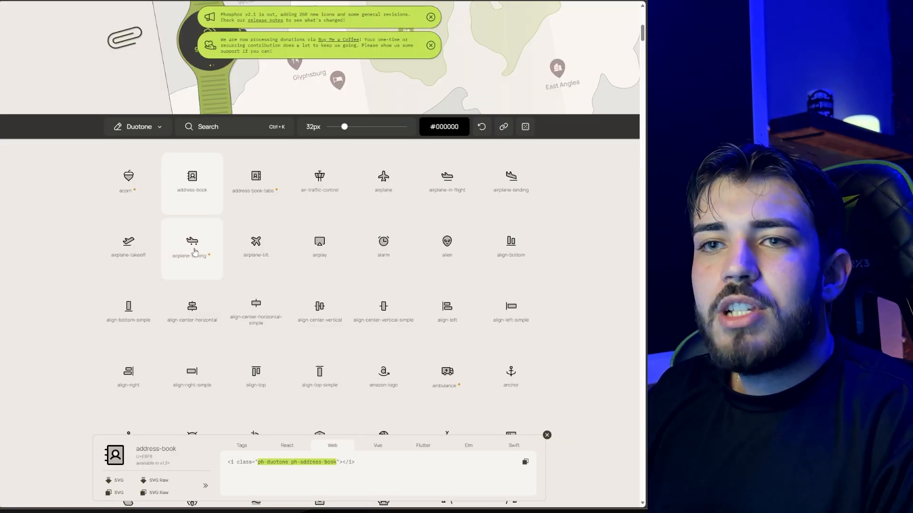
# Switch to the Phosphor website and look through its Duotone icon catalogue.
pyautogui.scroll(-3, 320, 309)
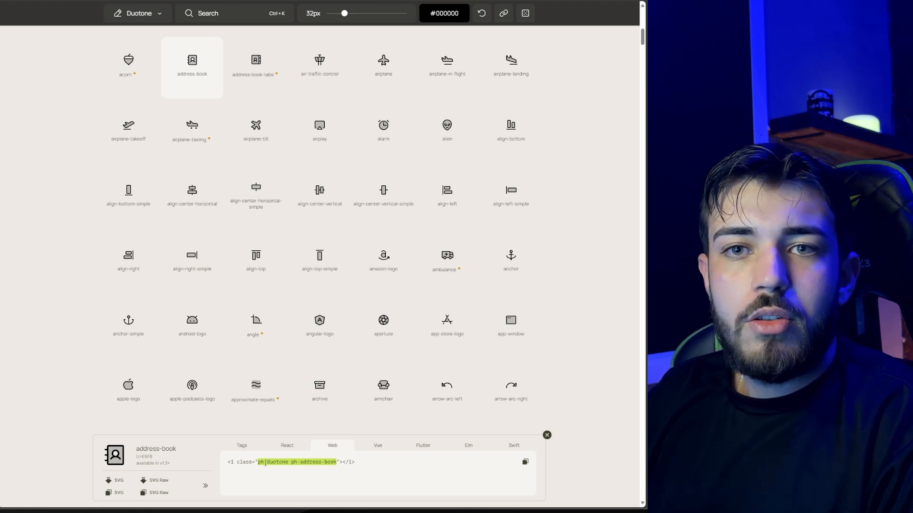
pyautogui.scroll(-15, 366, 311)
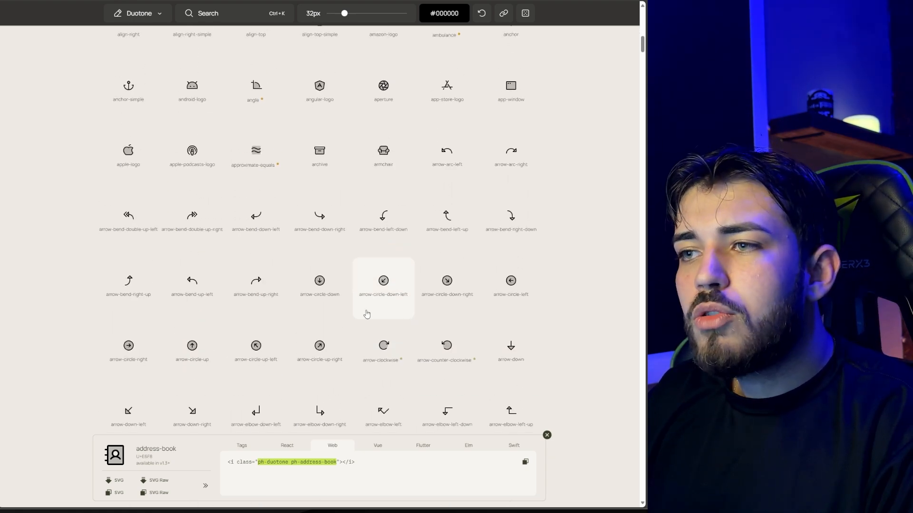
pyautogui.scroll(-20, 367, 314)
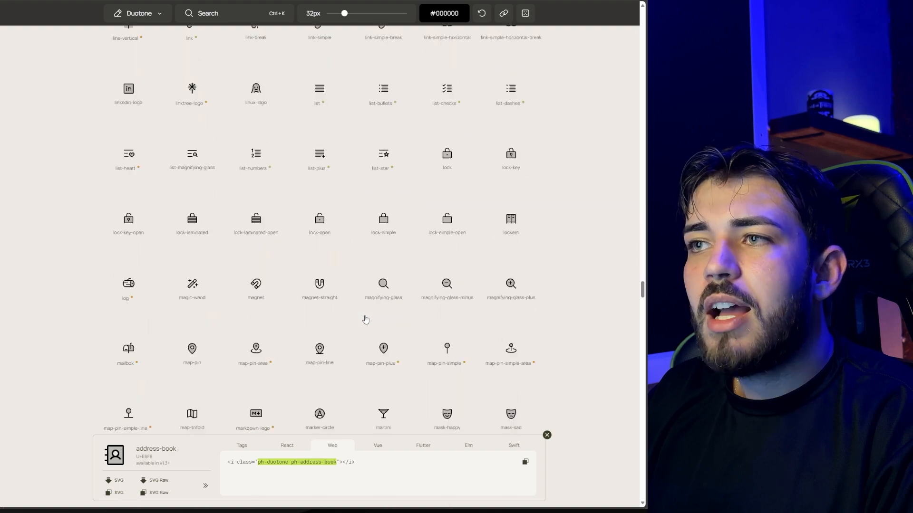
pyautogui.scroll(20, 366, 320)
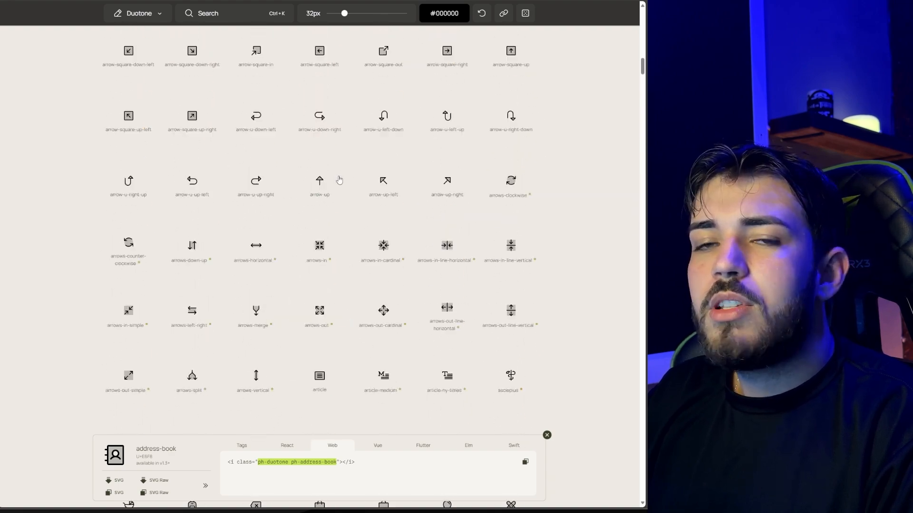
pyautogui.scroll(15, 339, 186)
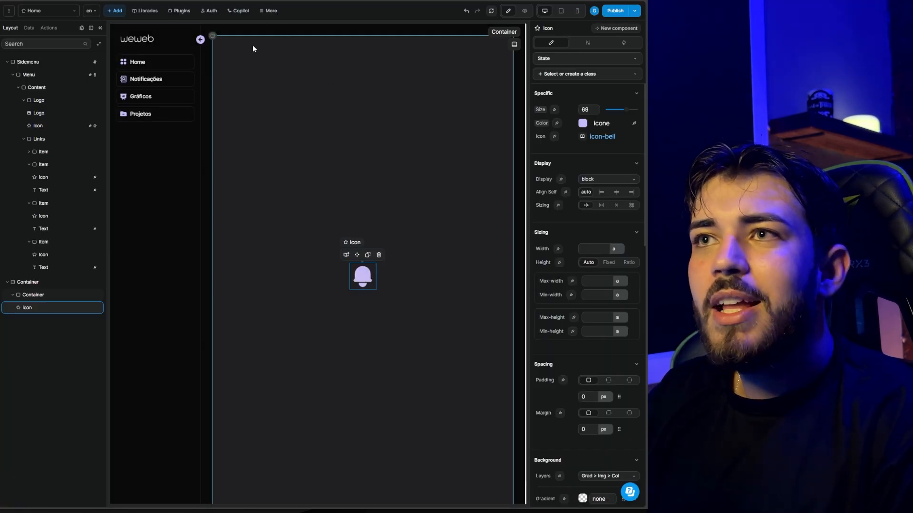
# Return to WeWeb and compare the Dou and Phosphor sets in the bell icon's picker without choosing an icon.
pyautogui.click(588, 138)
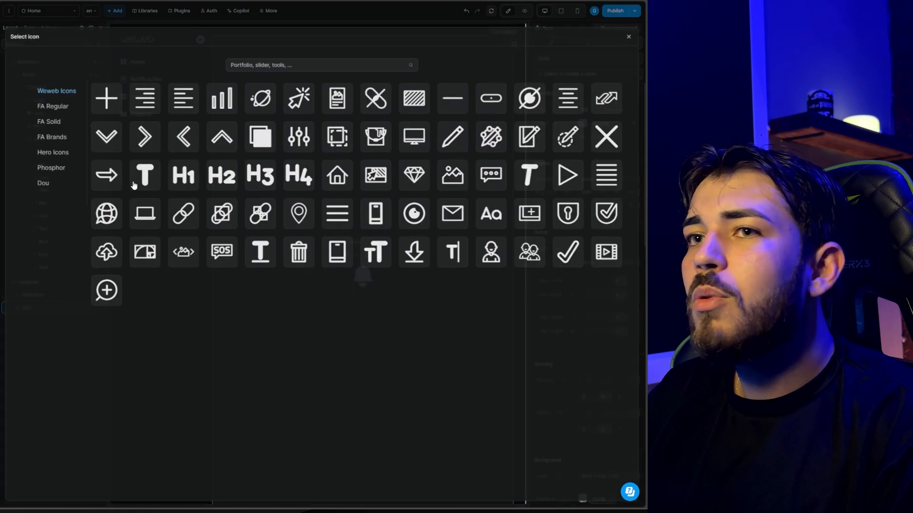
pyautogui.click(42, 183)
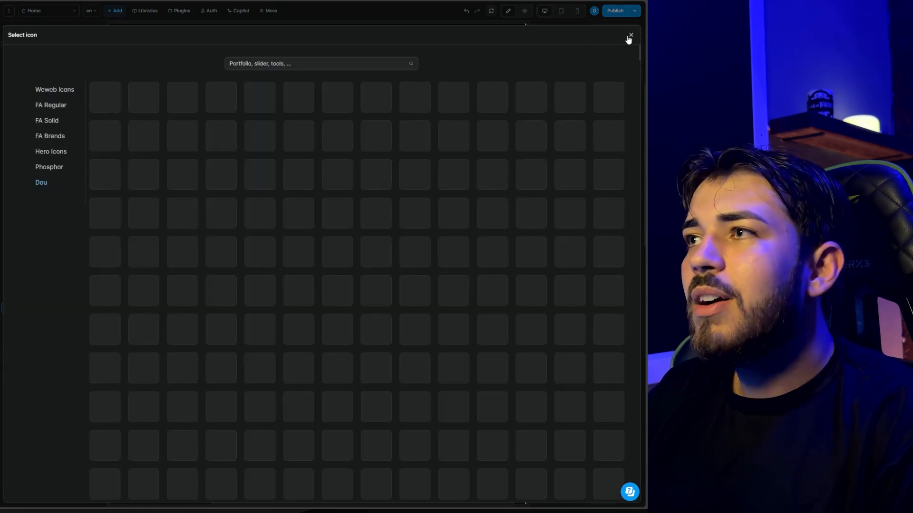
pyautogui.click(49, 167)
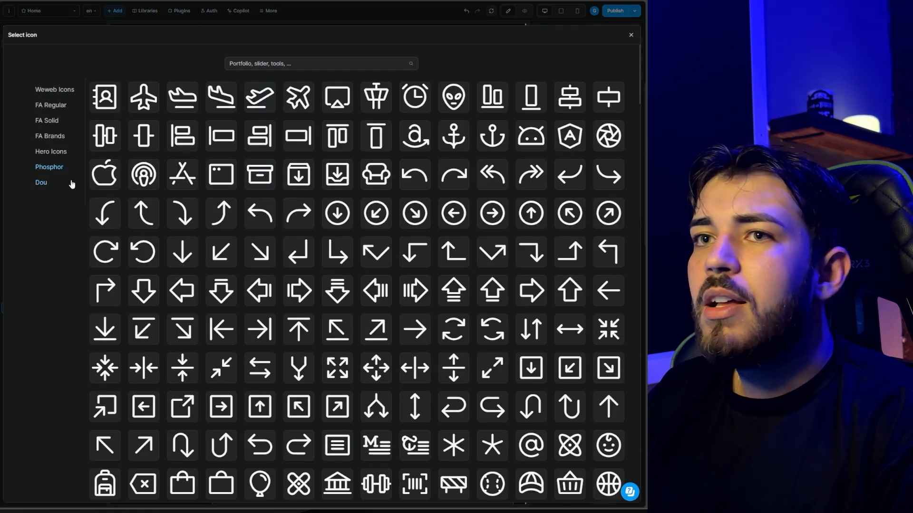
pyautogui.click(72, 184)
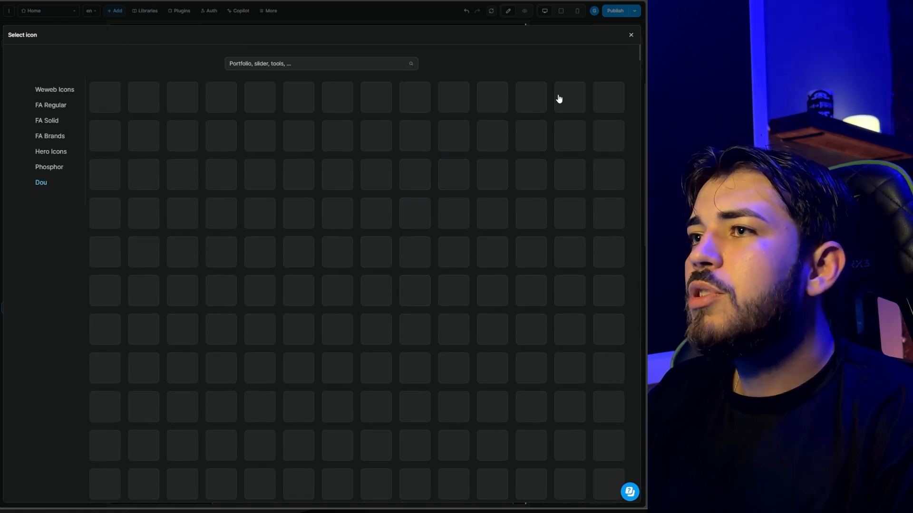
pyautogui.click(630, 36)
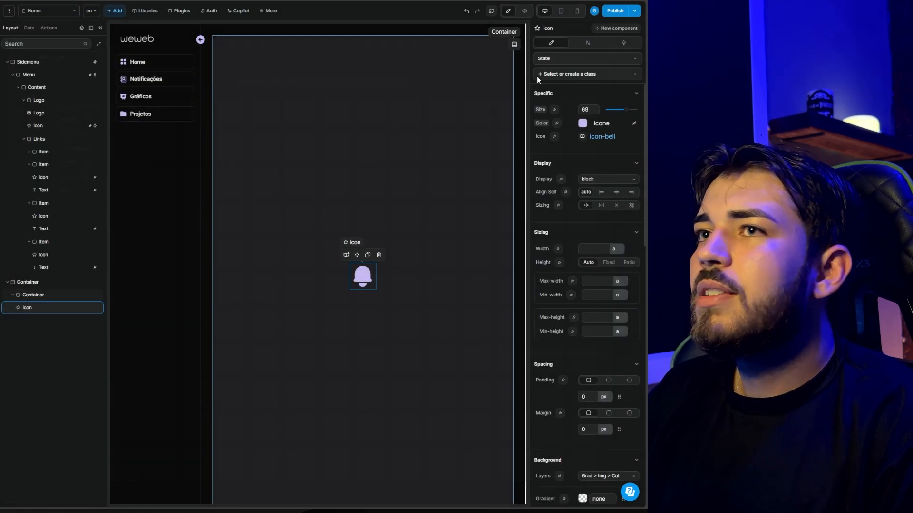
# Set the Dou icon set's icons list URL to the copied iconsDuotonePhosphot.json link and save the project icons.
pyautogui.click(368, 125)
pyautogui.click(268, 11)
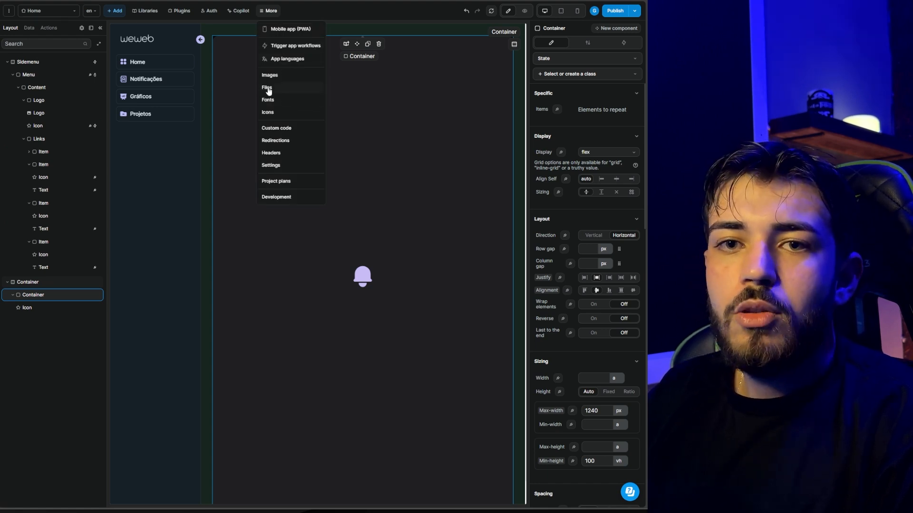
pyautogui.click(278, 113)
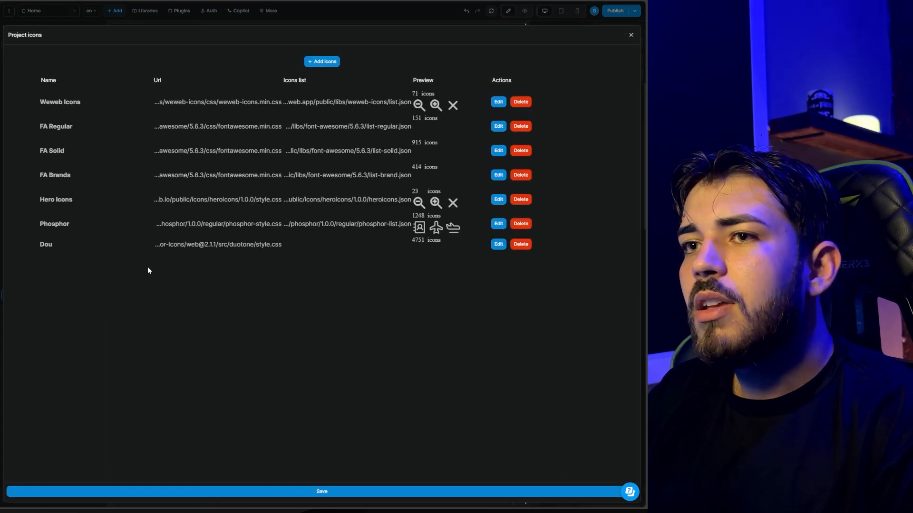
pyautogui.click(495, 246)
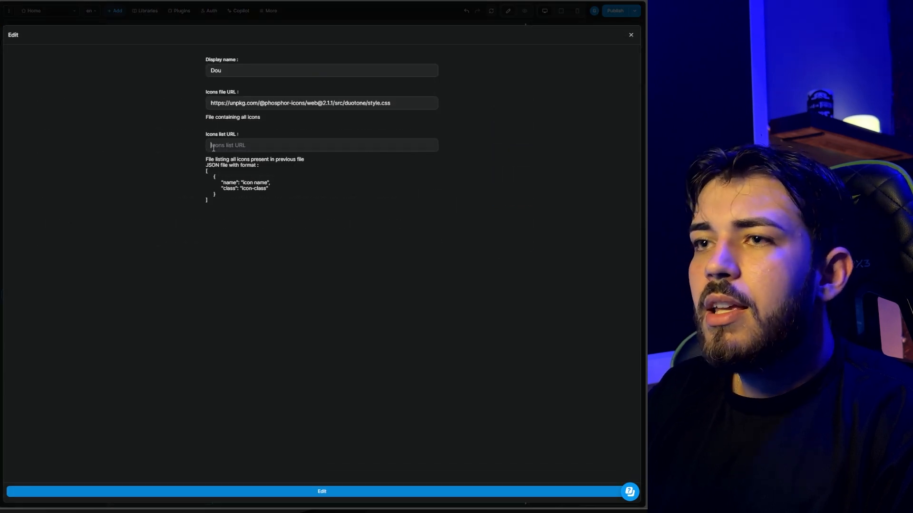
pyautogui.hotkey('ctrl', 'v')
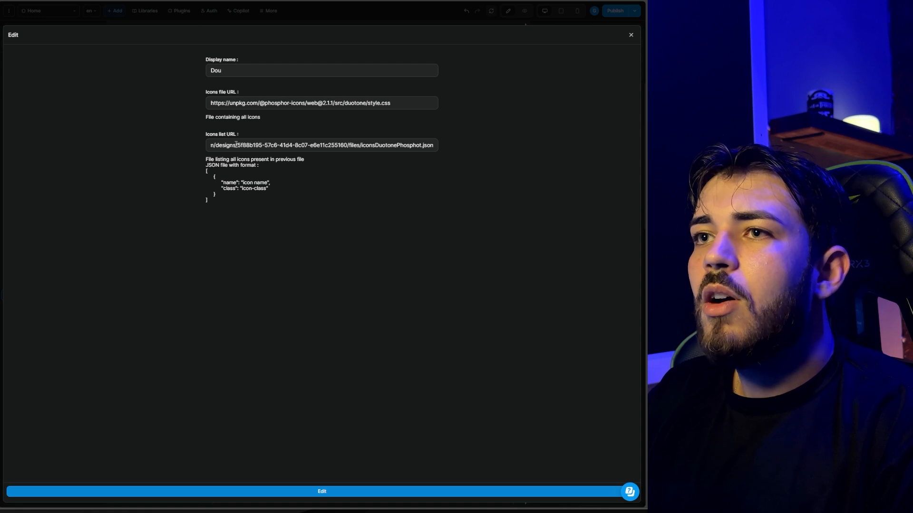
pyautogui.click(271, 492)
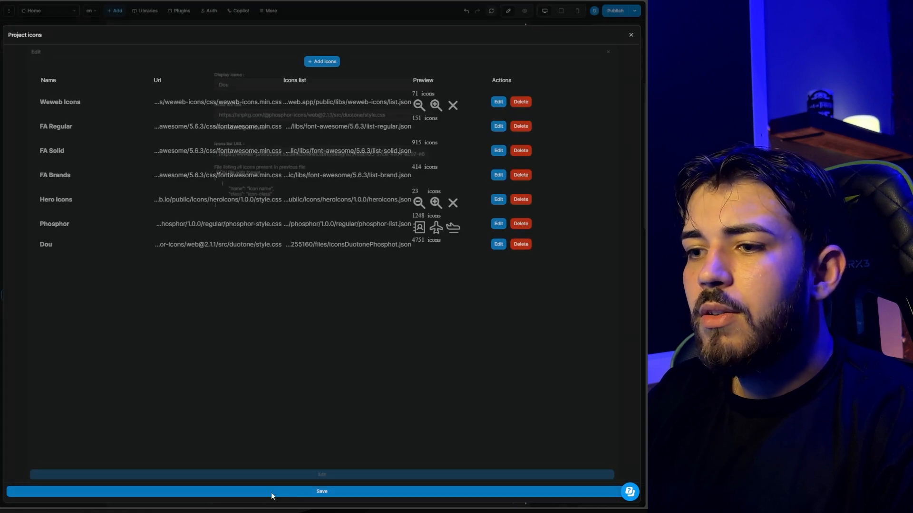
pyautogui.click(336, 492)
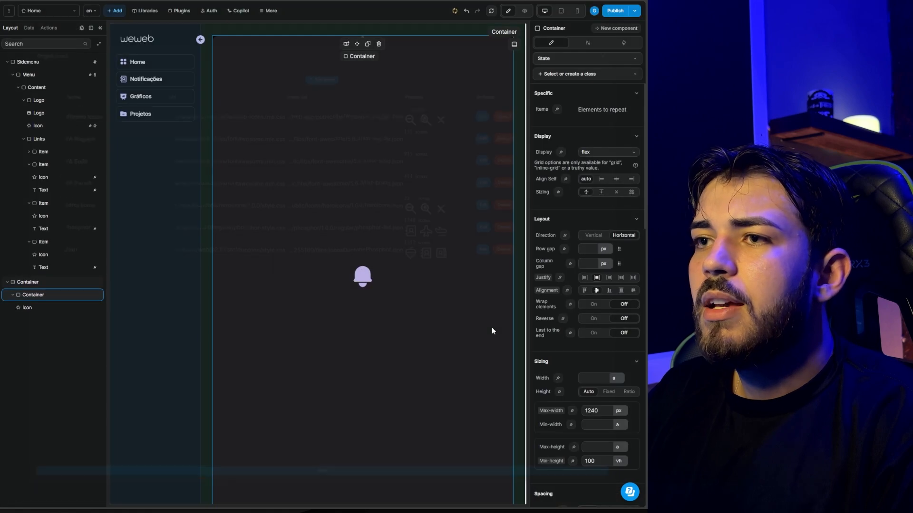
# Browse the Dou set's duotone icons in the bell icon's picker and leave without choosing one.
pyautogui.click(362, 281)
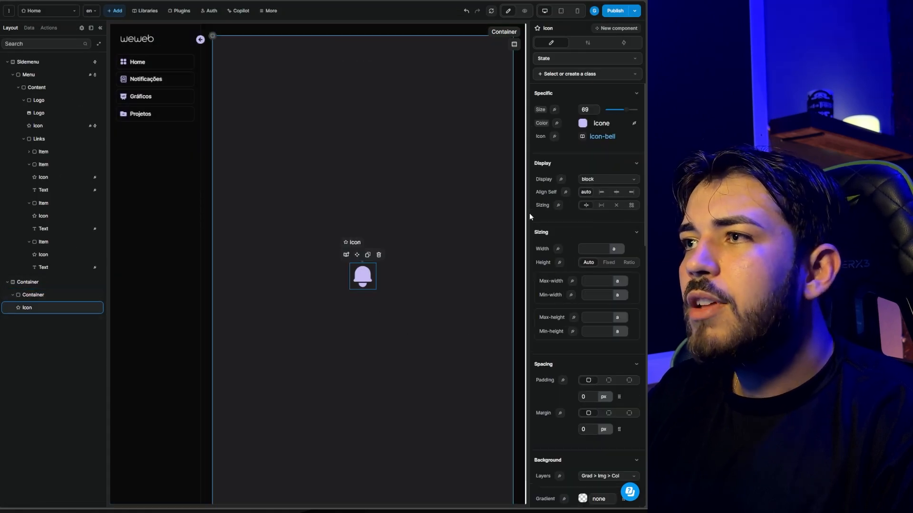
pyautogui.click(594, 138)
pyautogui.click(40, 183)
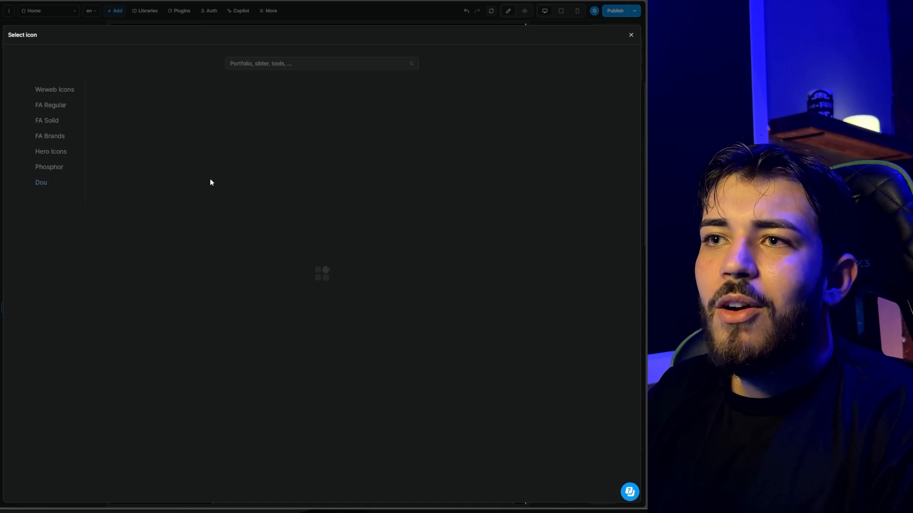
pyautogui.scroll(-15, 328, 233)
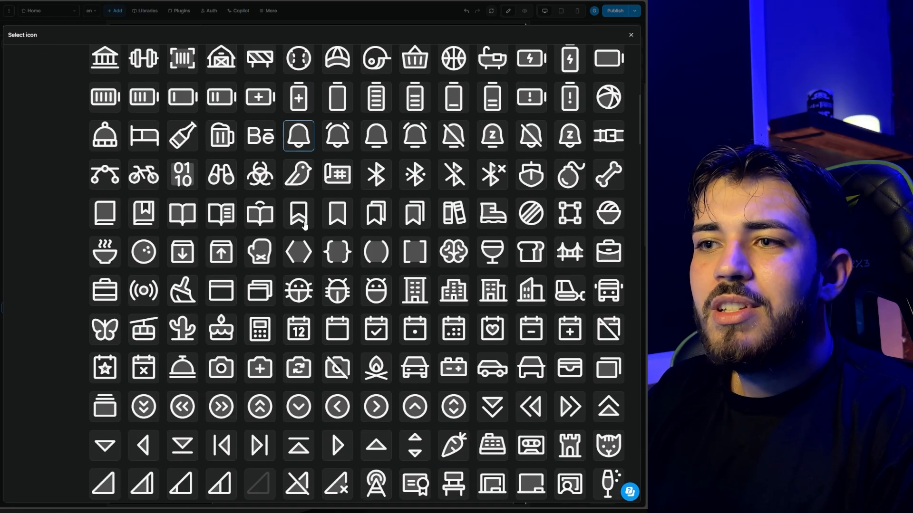
pyautogui.scroll(-15, 332, 241)
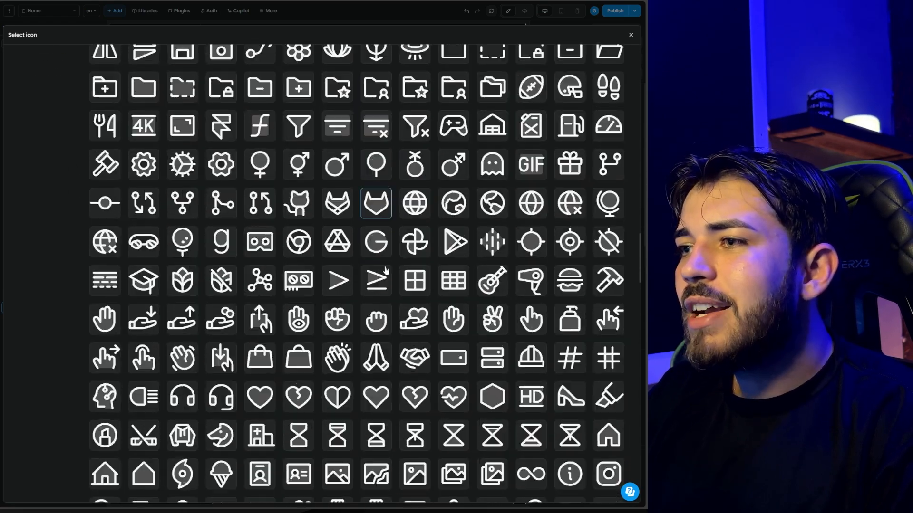
pyautogui.scroll(-8, 416, 295)
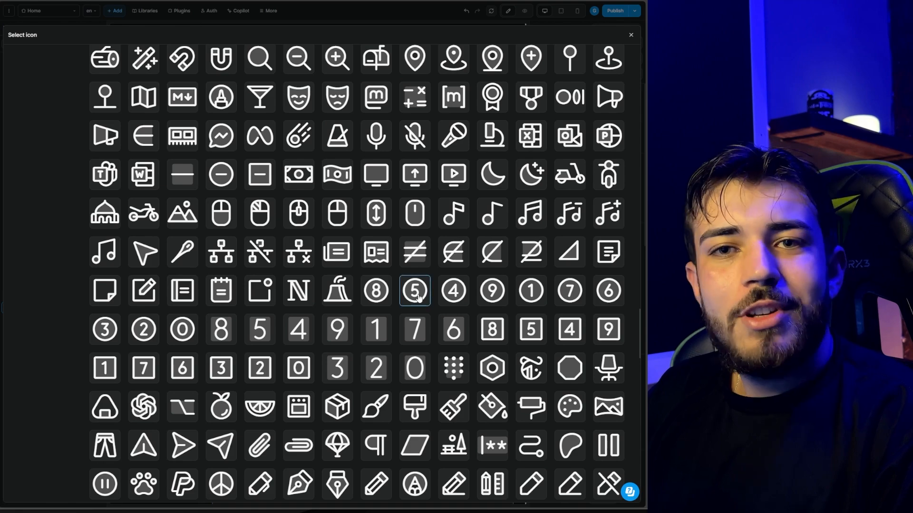
pyautogui.scroll(-15, 418, 298)
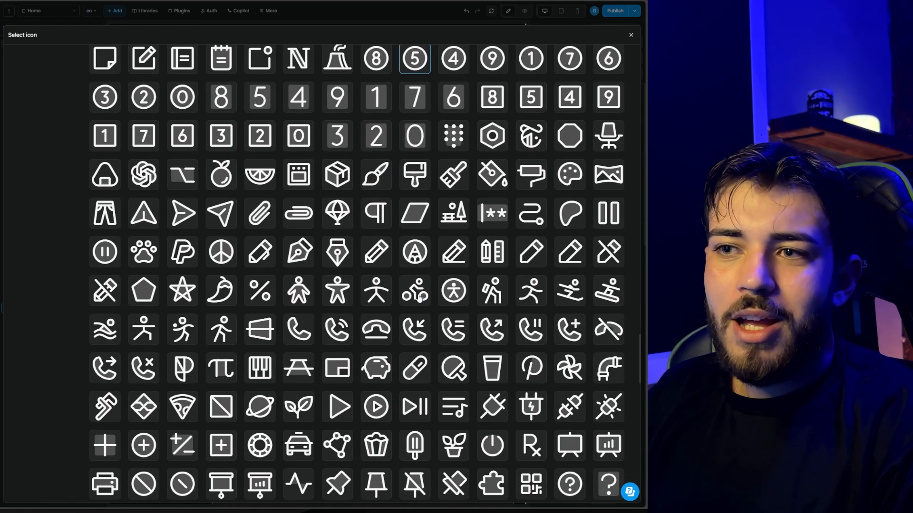
pyautogui.scroll(-5, 417, 295)
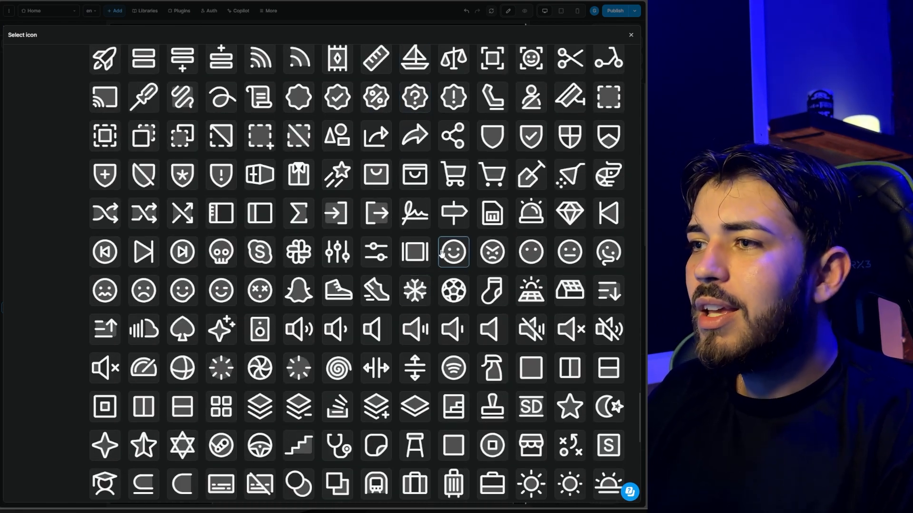
pyautogui.scroll(20, 442, 262)
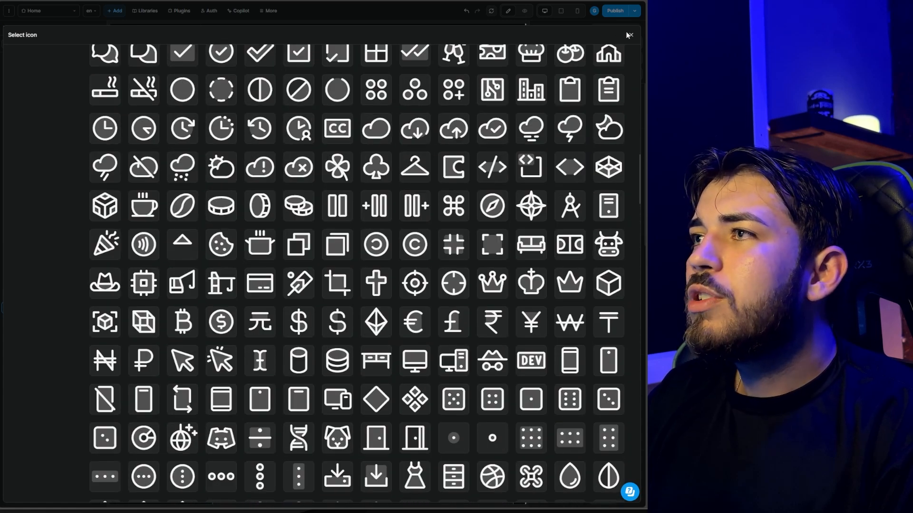
pyautogui.click(630, 35)
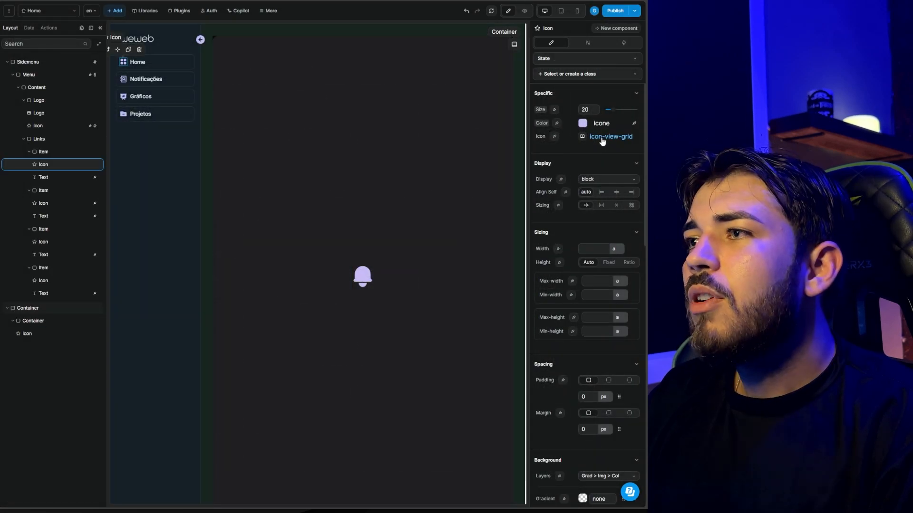
# Look through the Dou duotone icons and replace the Home link's icon with a house icon.
pyautogui.click(602, 139)
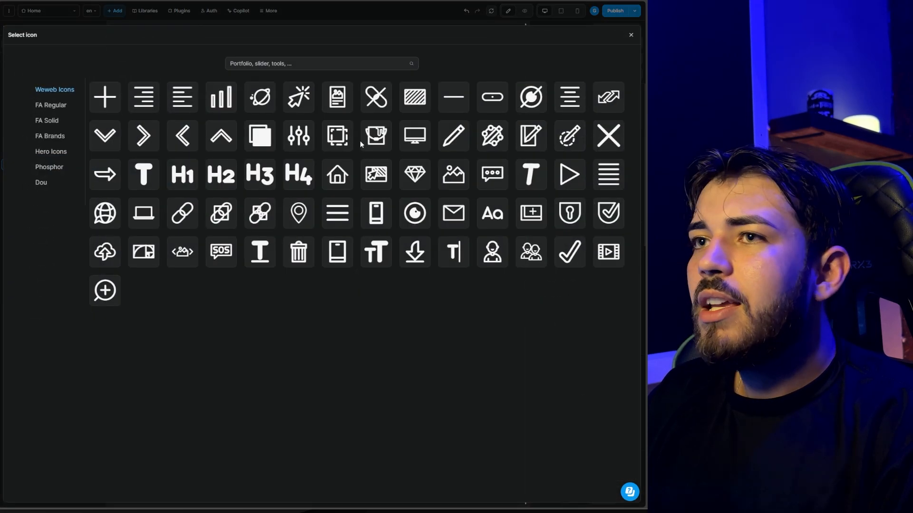
pyautogui.click(41, 183)
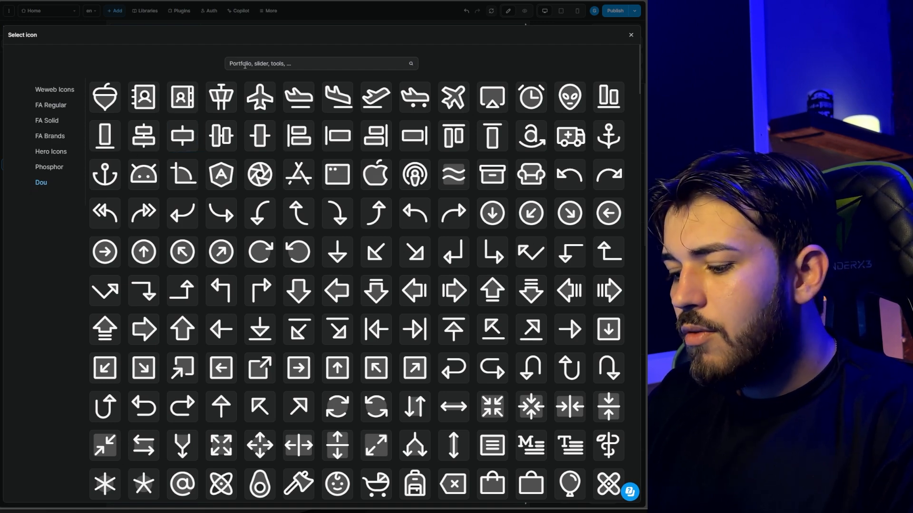
pyautogui.scroll(-3, 458, 235)
pyautogui.scroll(3, 459, 235)
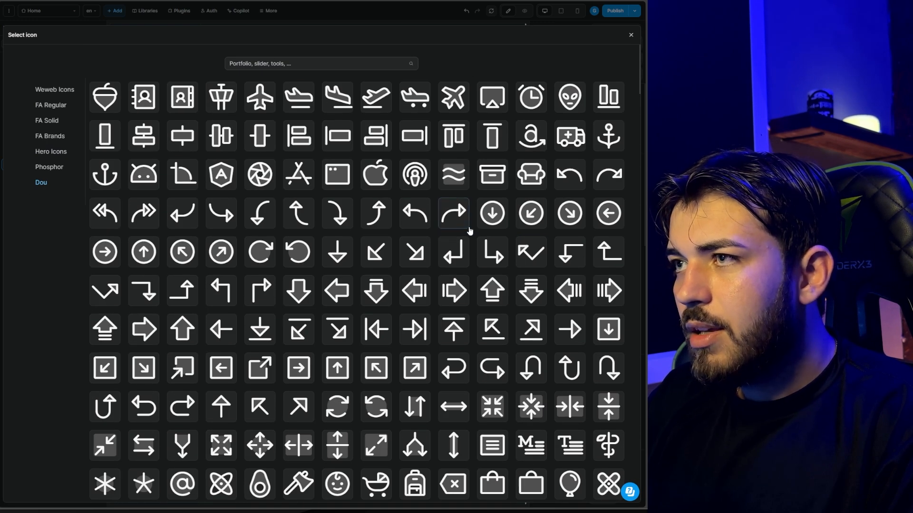
pyautogui.scroll(-8, 470, 231)
pyautogui.scroll(-1, 528, 266)
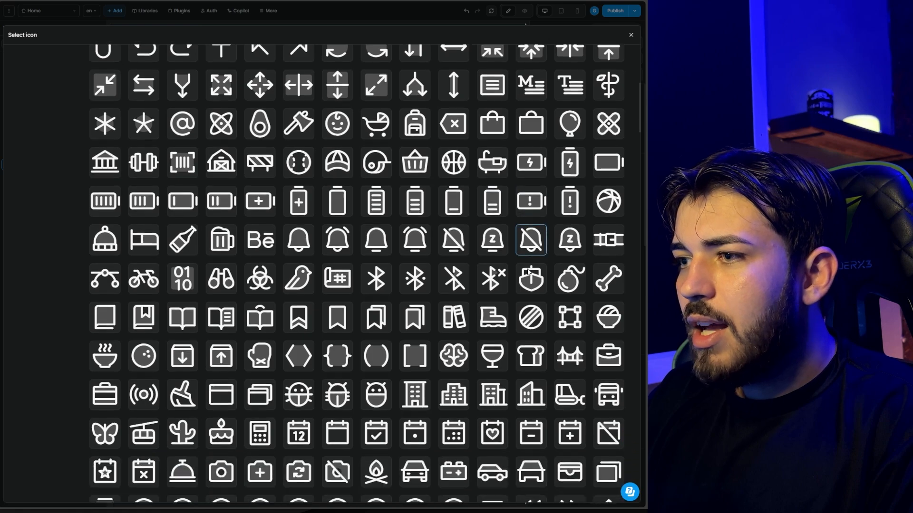
pyautogui.scroll(-10, 529, 272)
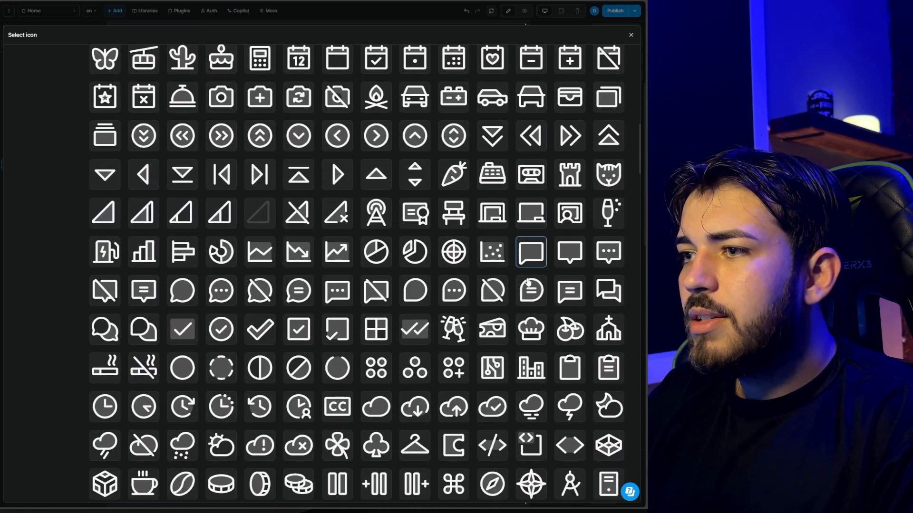
pyautogui.scroll(-14, 529, 281)
pyautogui.scroll(20, 529, 282)
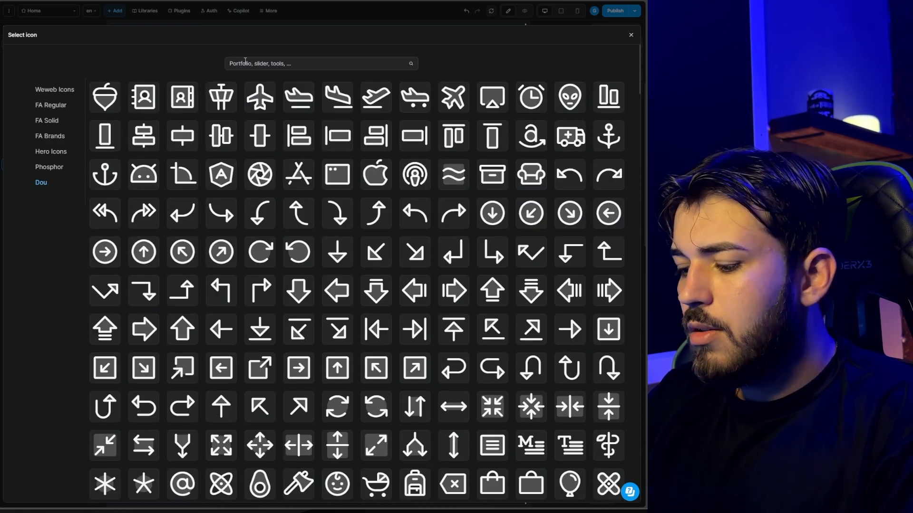
pyautogui.scroll(-20, 245, 60)
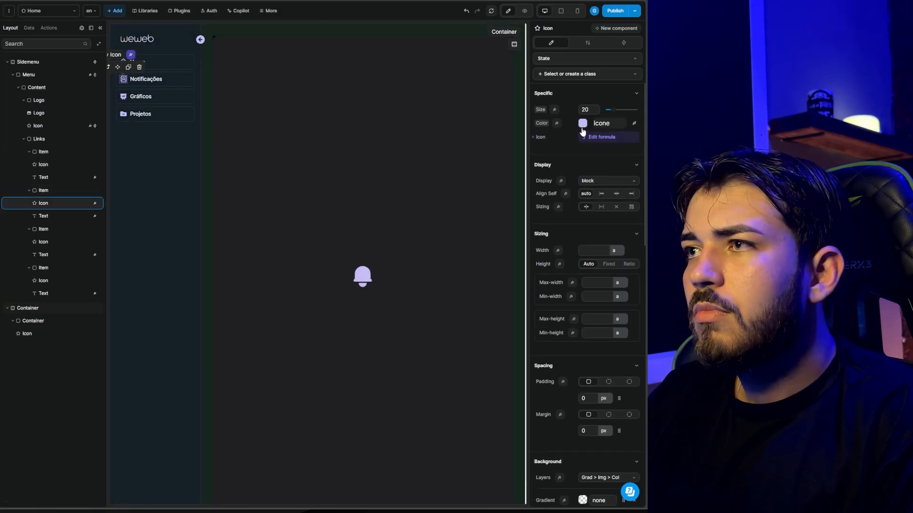
# Replace the Notificações link's icon with a bell icon and the Projetos link's icon with a Phosphor folder icon.
pyautogui.click(582, 135)
pyautogui.write('be')
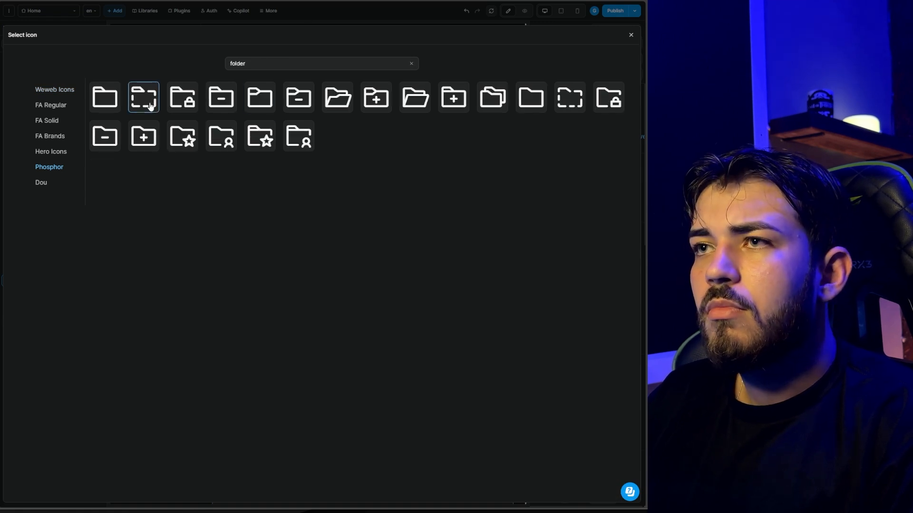
pyautogui.click(338, 98)
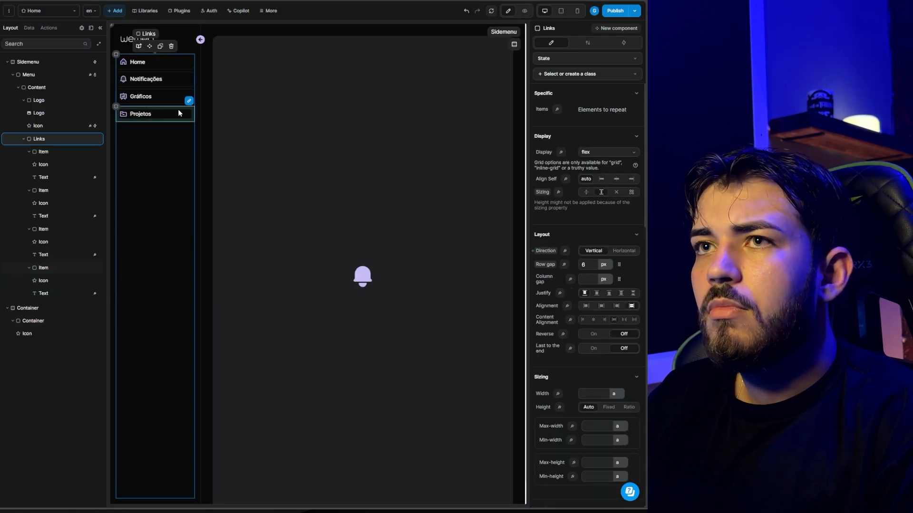
# Move the large bell icon into the menu's Logo container, ahead of the logo image, and set its size to 32.
pyautogui.moveTo(358, 274); pyautogui.dragTo(36, 114)
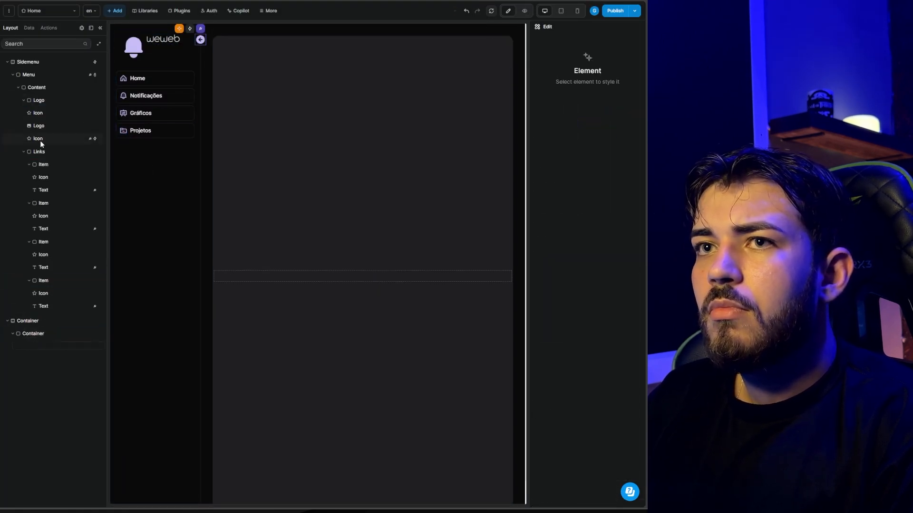
pyautogui.click(580, 112)
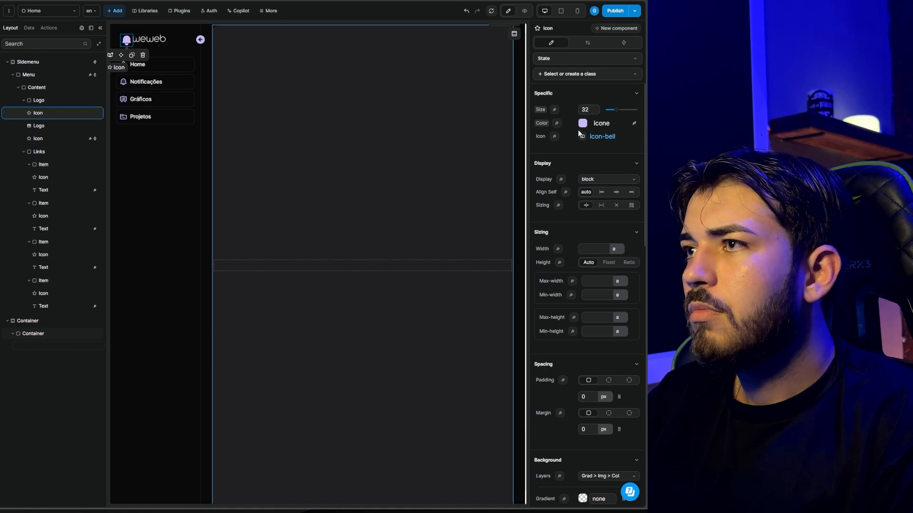
# Change the icon beside the weweb logo to the alien head.
pyautogui.click(602, 136)
pyautogui.click(569, 98)
pyautogui.click(141, 120)
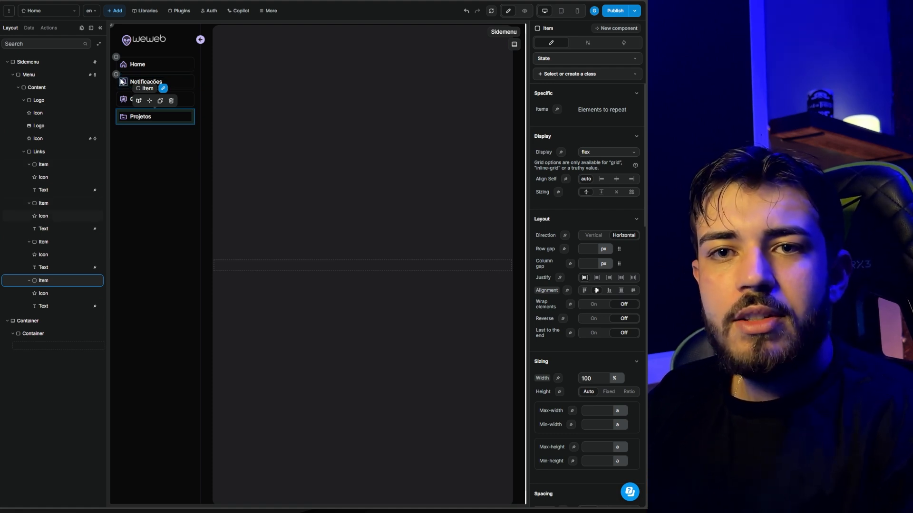
# Give the menu's Logo container an 8 px column gap, vertically centred alignment and a 32 px bottom margin.
pyautogui.click(136, 47)
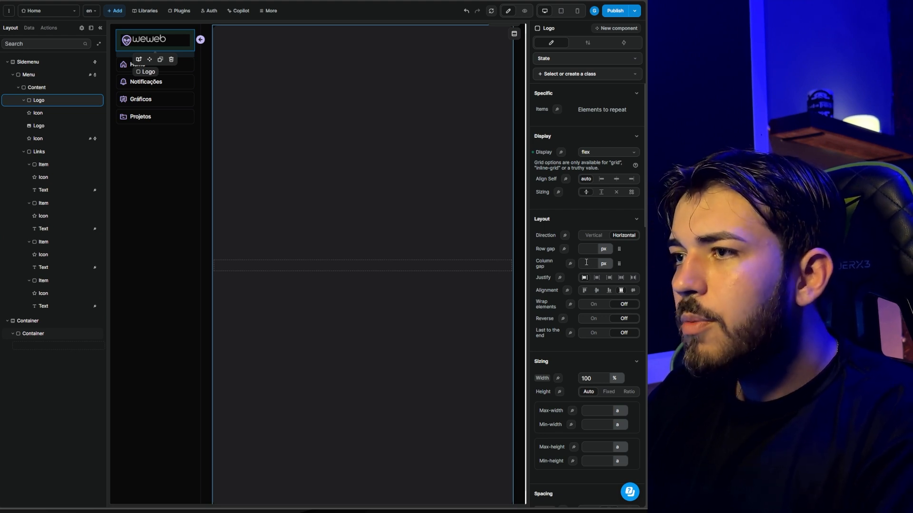
pyautogui.click(586, 263)
pyautogui.write('8')
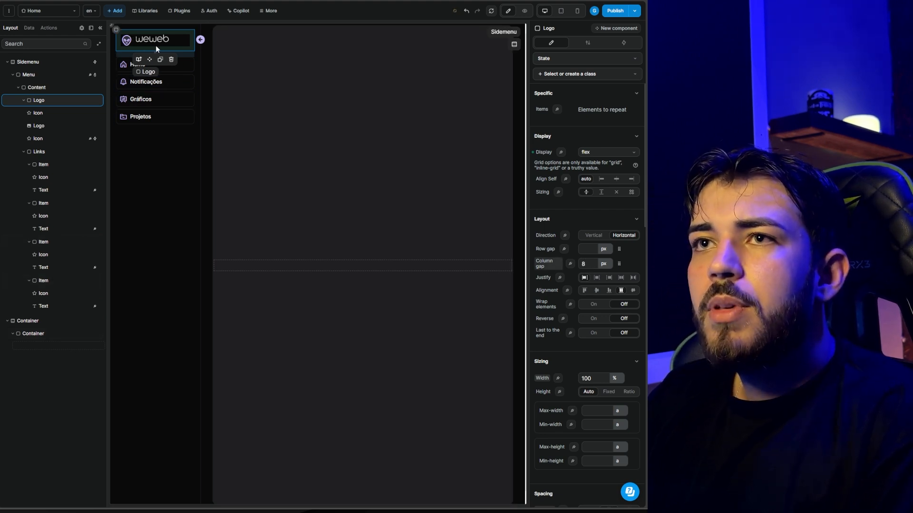
pyautogui.click(596, 290)
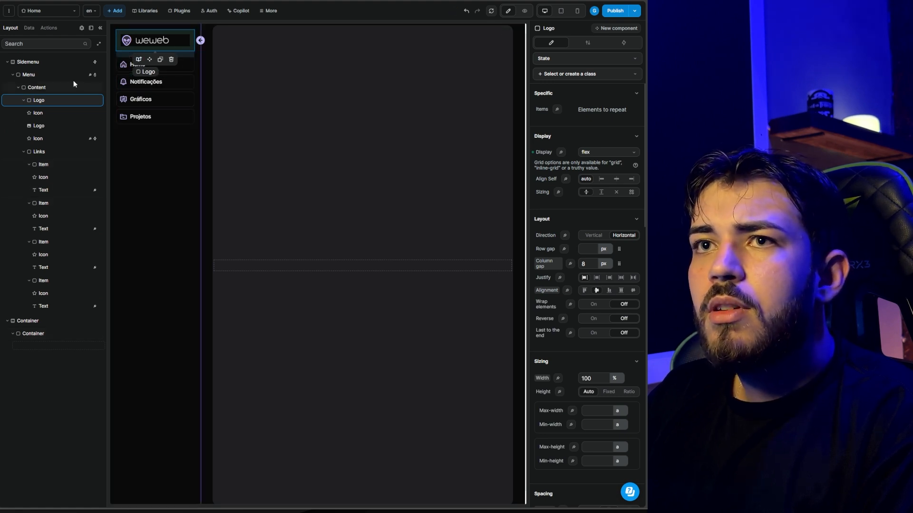
pyautogui.scroll(-7, 621, 274)
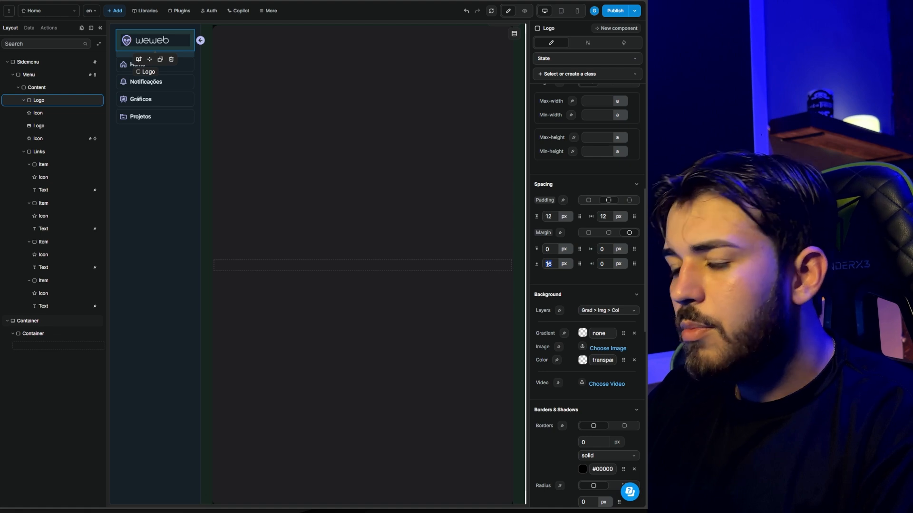
pyautogui.write('32')
# Set the top offset of the absolutely positioned menu toggle icon to 43 px.
pyautogui.click(199, 41)
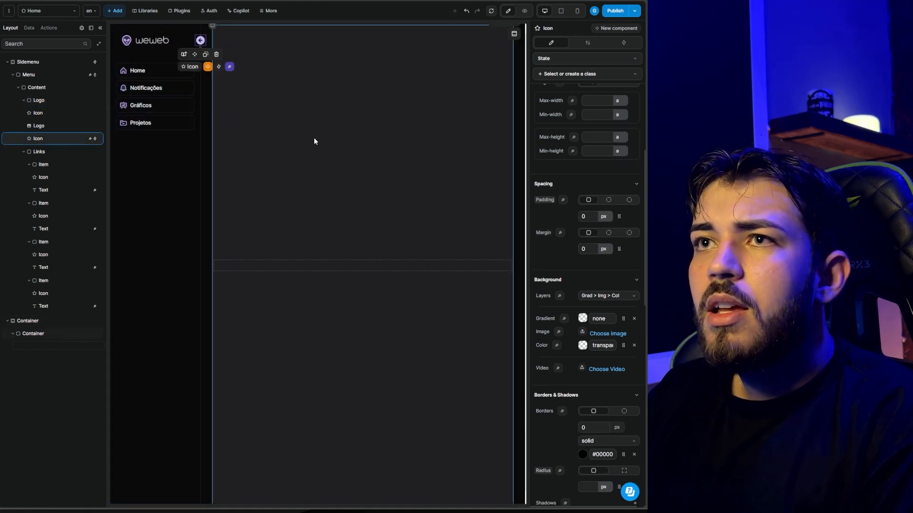
pyautogui.scroll(-1, 618, 285)
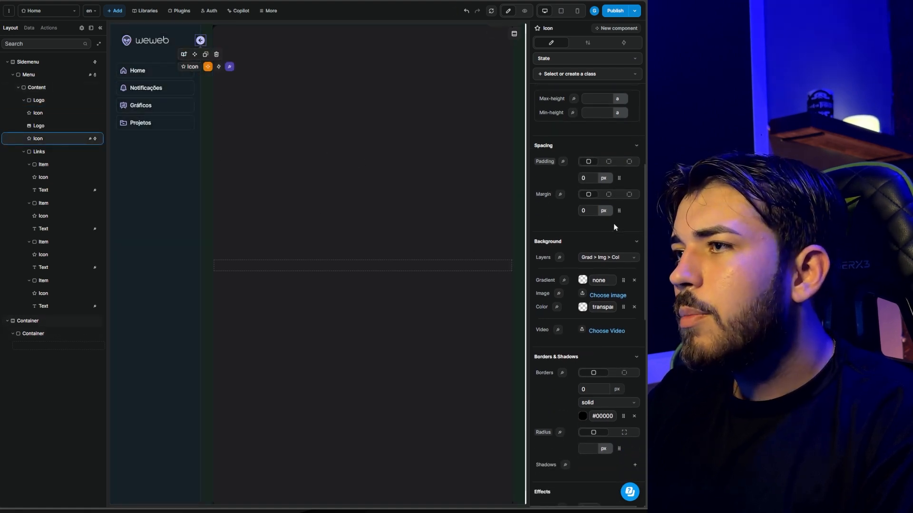
pyautogui.scroll(4, 618, 285)
pyautogui.scroll(-5, 618, 285)
pyautogui.scroll(-4, 617, 284)
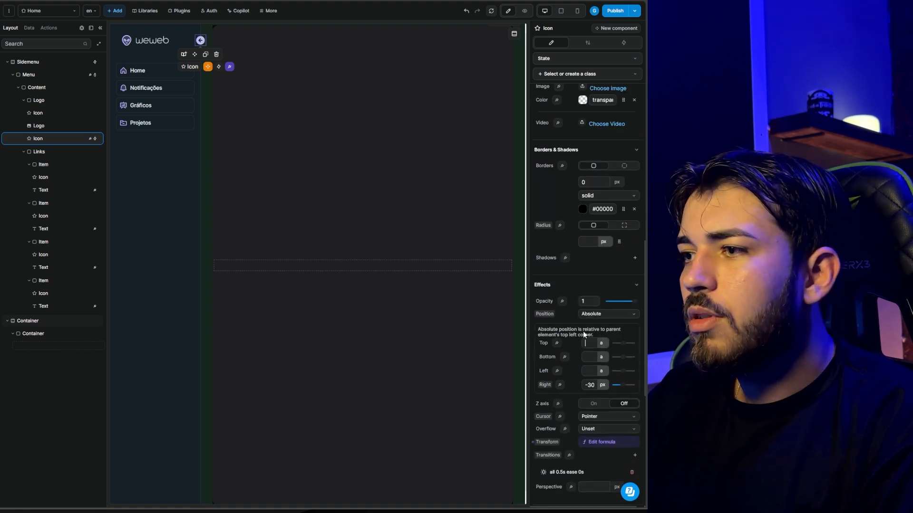
pyautogui.click(602, 343)
pyautogui.press('BackSpace')
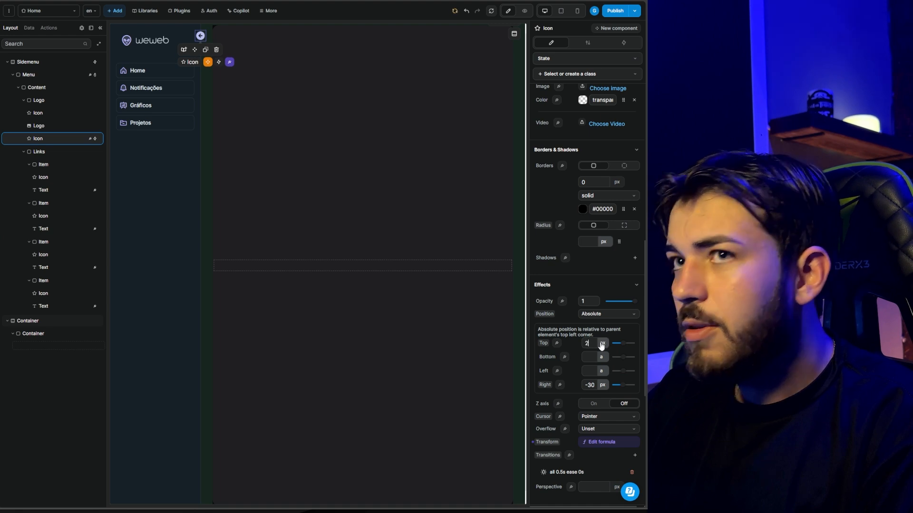
pyautogui.write('8')
pyautogui.press('Up')
pyautogui.press('Up')
pyautogui.press('Up')
pyautogui.press('Up')
pyautogui.press('Up')
pyautogui.press('Up')
pyautogui.press('Up')
pyautogui.press('Up')
pyautogui.press('Up')
pyautogui.press('Up')
pyautogui.press('Up')
pyautogui.press('Up')
pyautogui.press('Up')
pyautogui.press('Up')
pyautogui.press('Up')
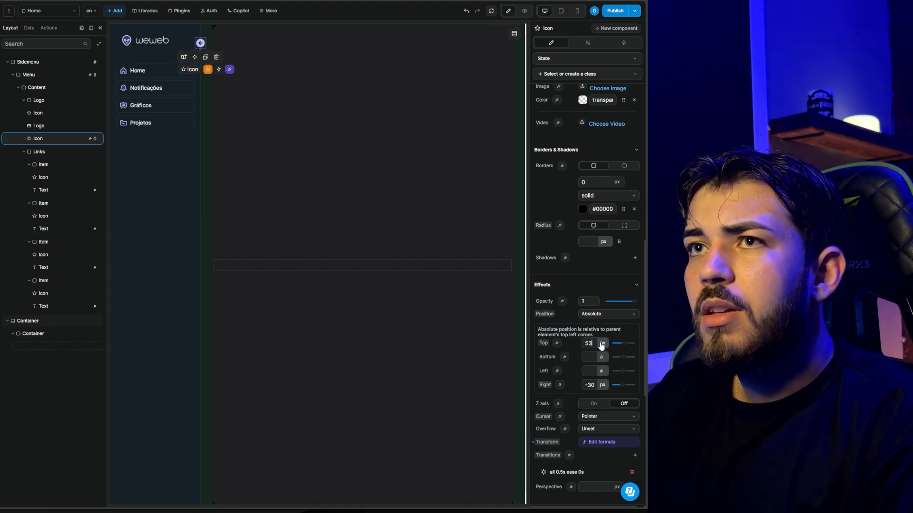
pyautogui.press('Up')
pyautogui.press('Up')
pyautogui.press('Up')
pyautogui.press('Up')
pyautogui.press('Up')
pyautogui.press('Up')
pyautogui.press('Up')
pyautogui.press('Up')
pyautogui.press('Up')
pyautogui.press('Up')
pyautogui.press('Up')
pyautogui.press('Up')
pyautogui.press('Up')
pyautogui.press('Up')
pyautogui.press('Up')
pyautogui.press('Up')
pyautogui.press('Up')
pyautogui.press('Up')
pyautogui.press('Up')
pyautogui.press('Up')
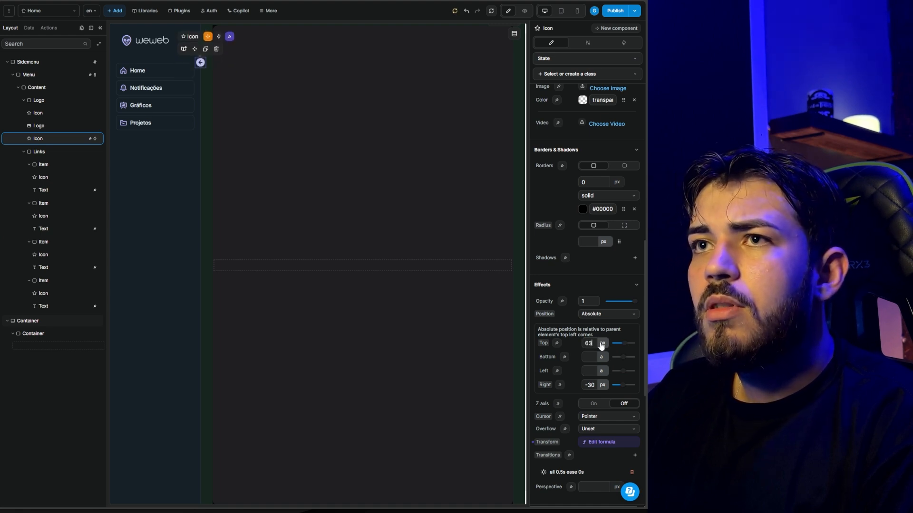
pyautogui.press('Down')
pyautogui.press('Down')
pyautogui.press('Down')
pyautogui.press('Down')
pyautogui.press('Down')
pyautogui.press('Up')
pyautogui.press('Up')
pyautogui.press('Up')
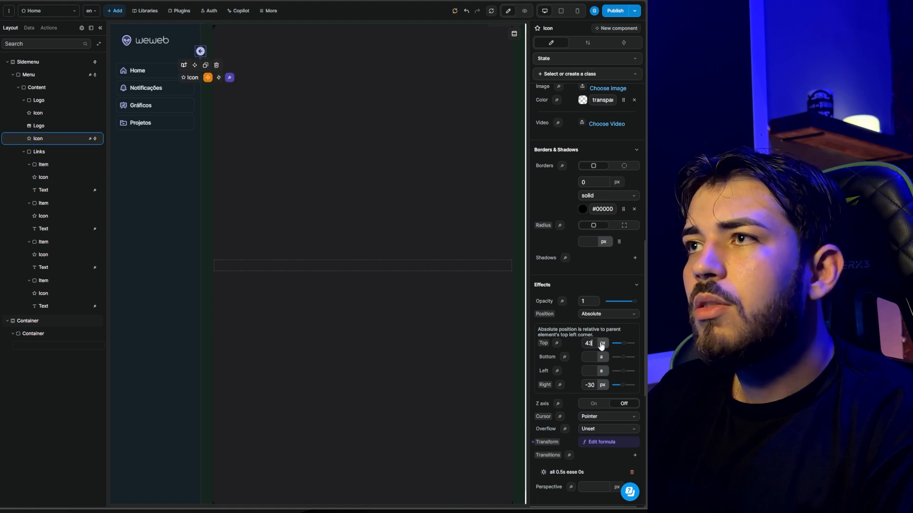
# Preview the page and test the side menu by collapsing and expanding it with the toggle icon.
pyautogui.press('p')
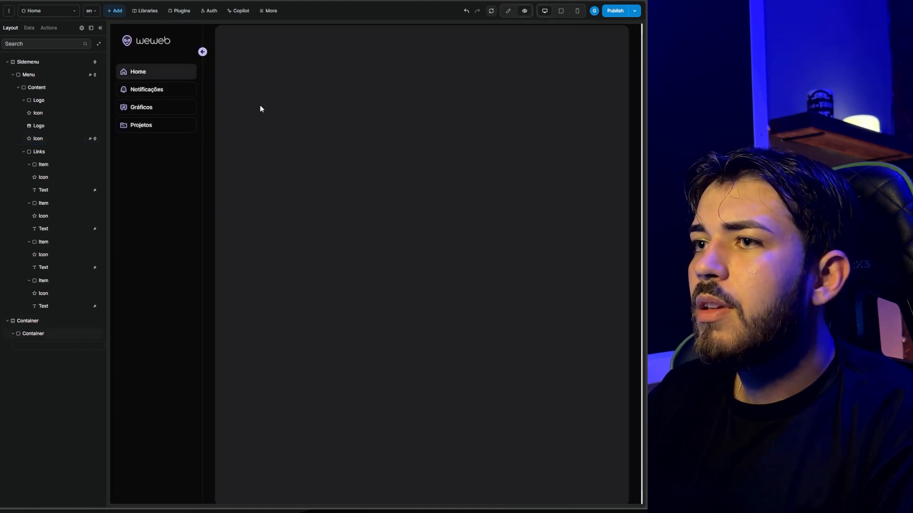
pyautogui.click(202, 52)
pyautogui.click(138, 51)
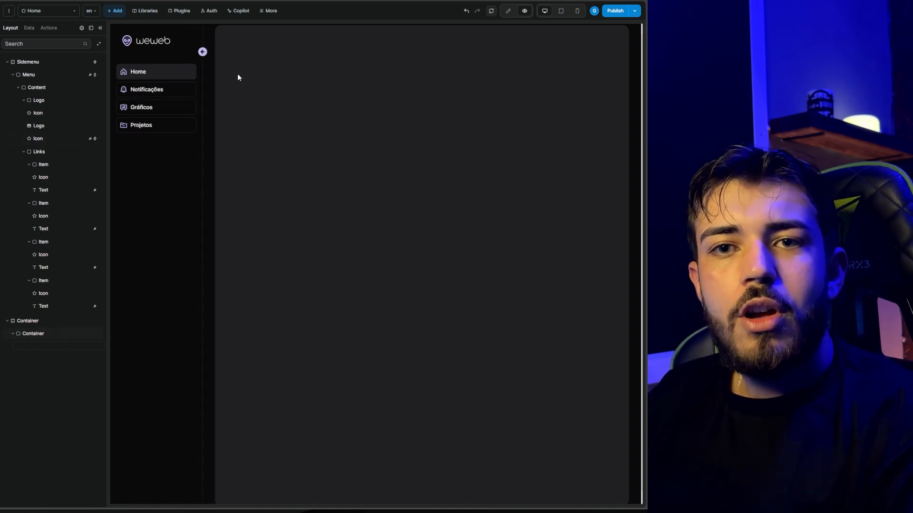
pyautogui.scroll(-1, 238, 74)
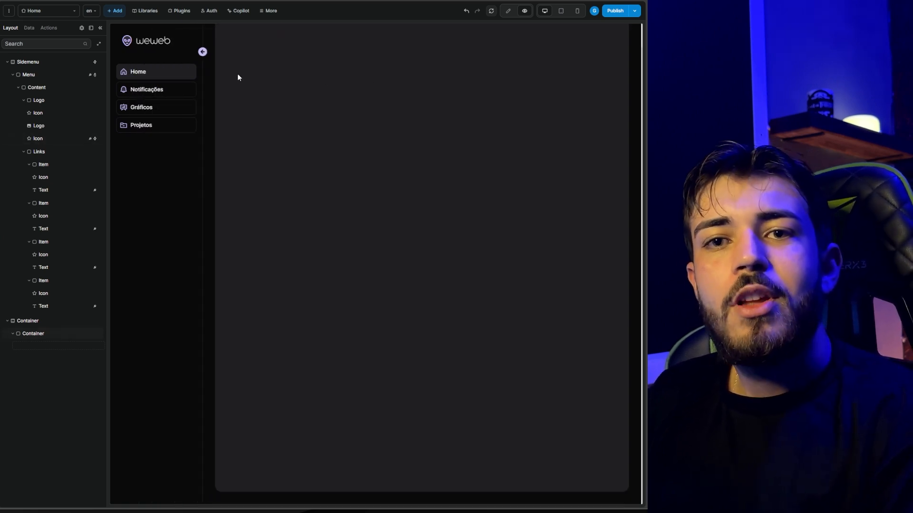